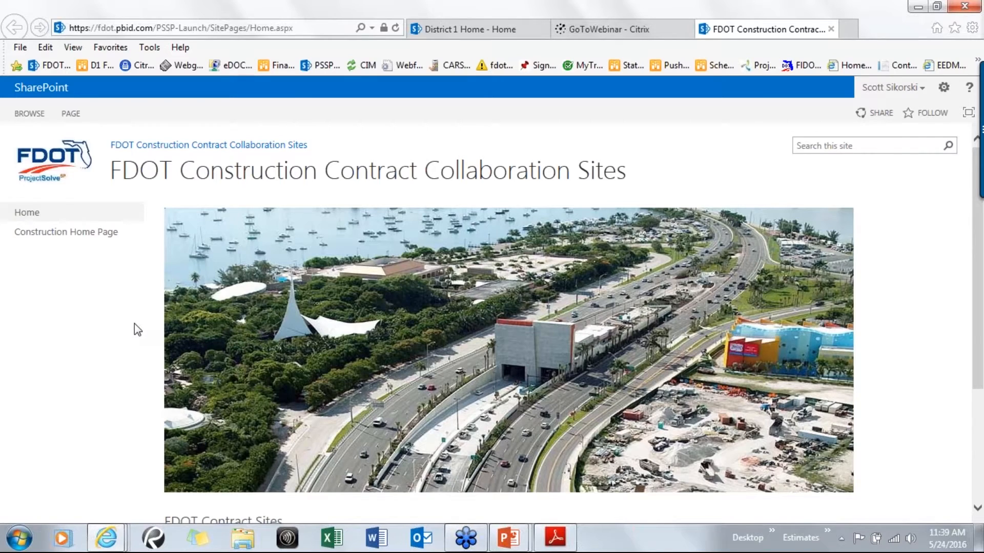
Expand the District 01 group of FDOT contract sites and open the E1P55 contract site
scroll(134, 328, down, 3)
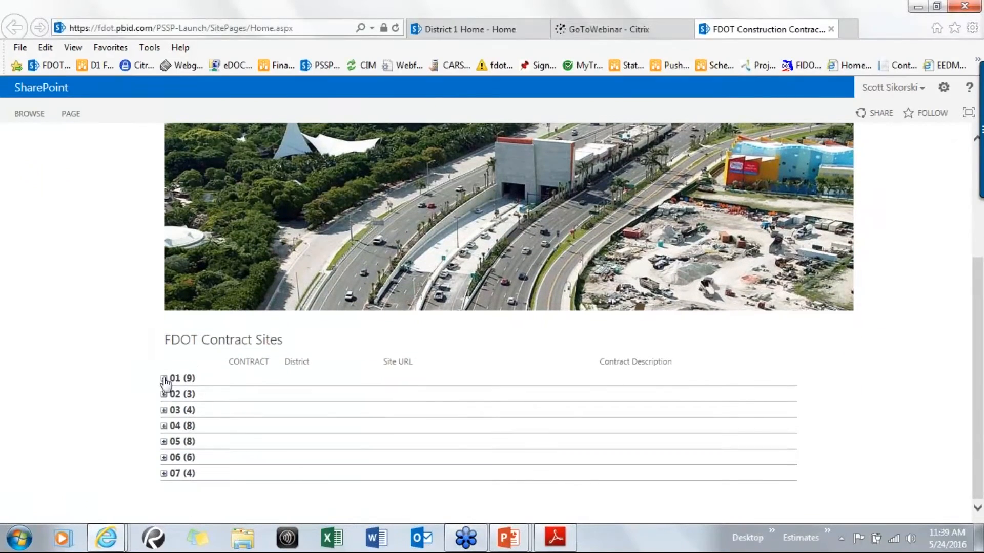
click(164, 379)
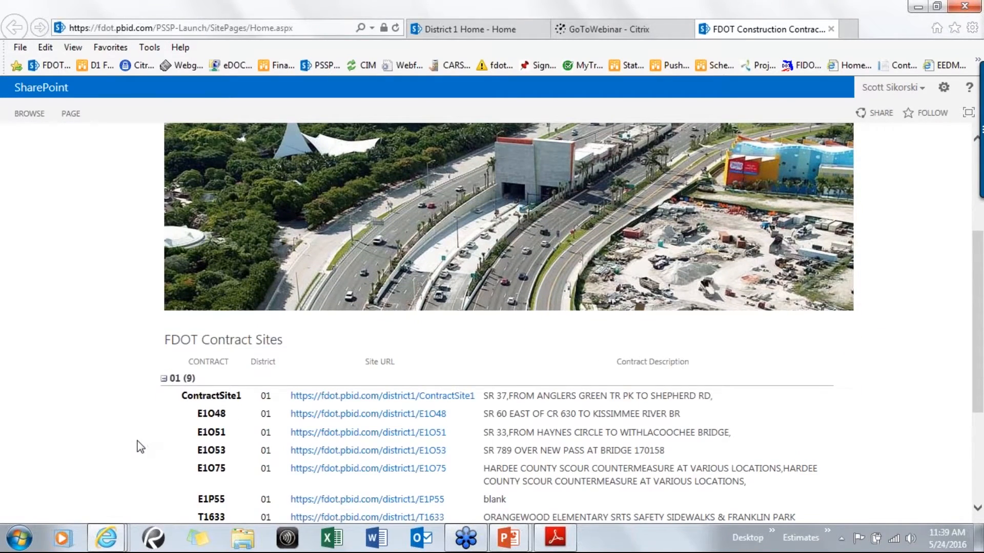
scroll(138, 445, down, 2)
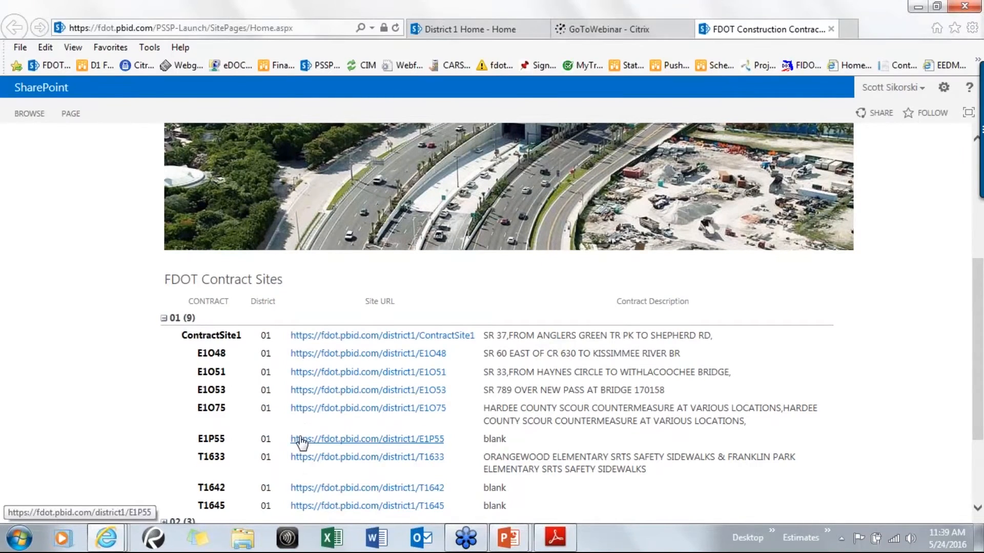
click(302, 440)
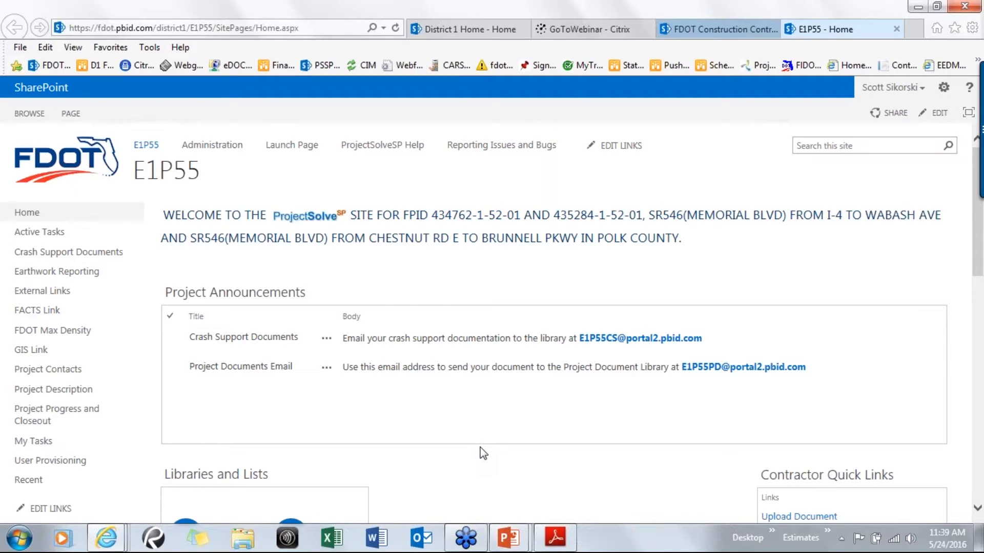
Open the Available "Document Descriptions" list from the site's CEI Quick Links
scroll(482, 449, down, 3)
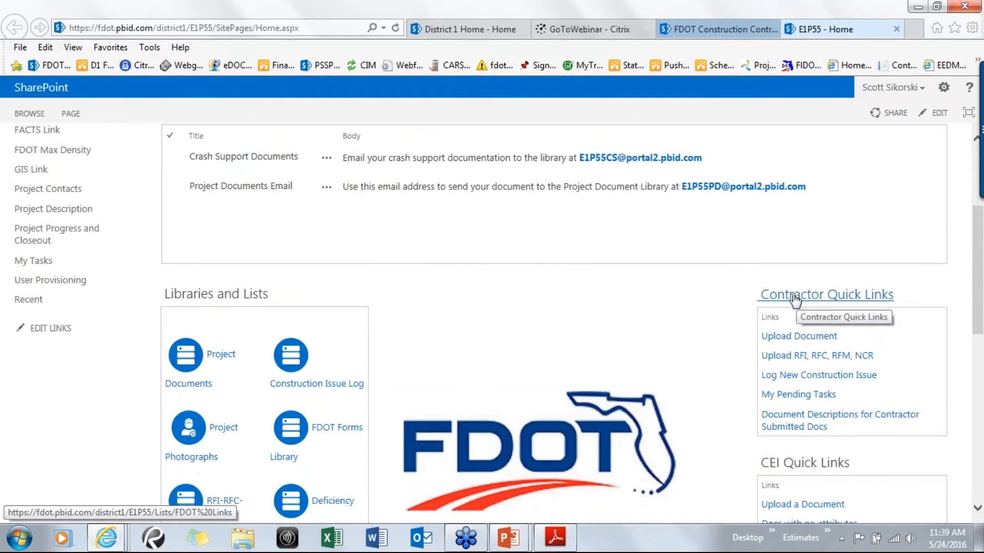
scroll(687, 379, down, 3)
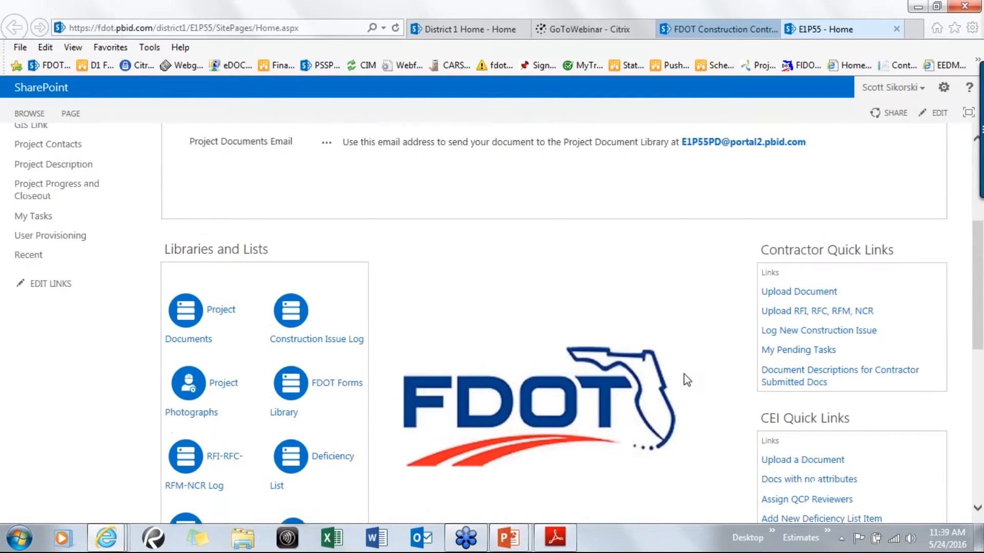
scroll(684, 372, down, 2)
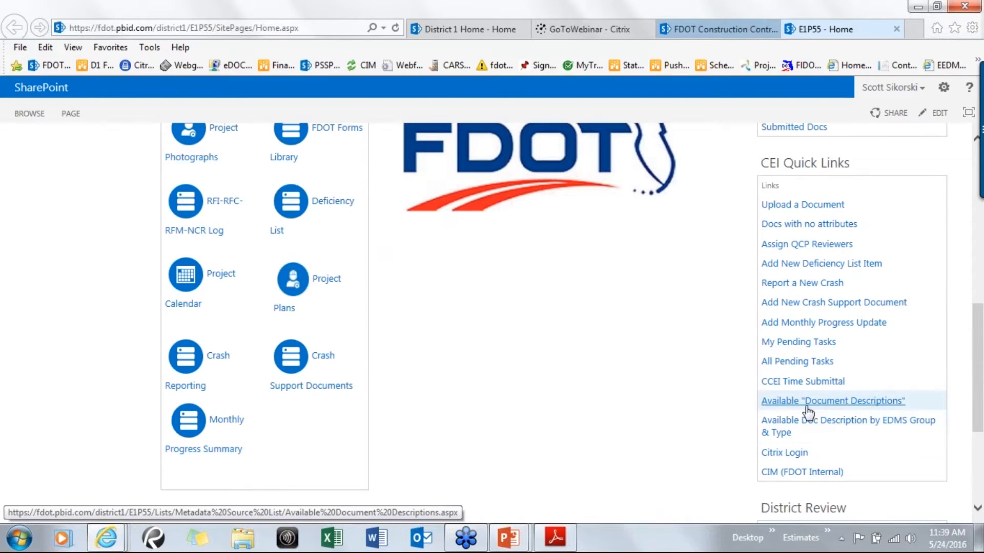
click(839, 406)
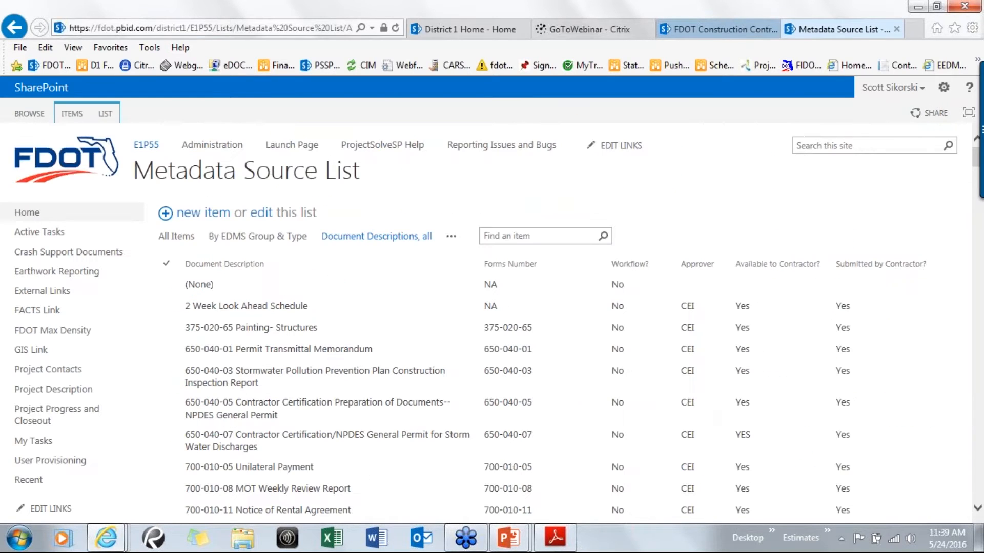
Scroll through the Metadata Source List to review the available document descriptions and their columns
scroll(415, 352, down, 8)
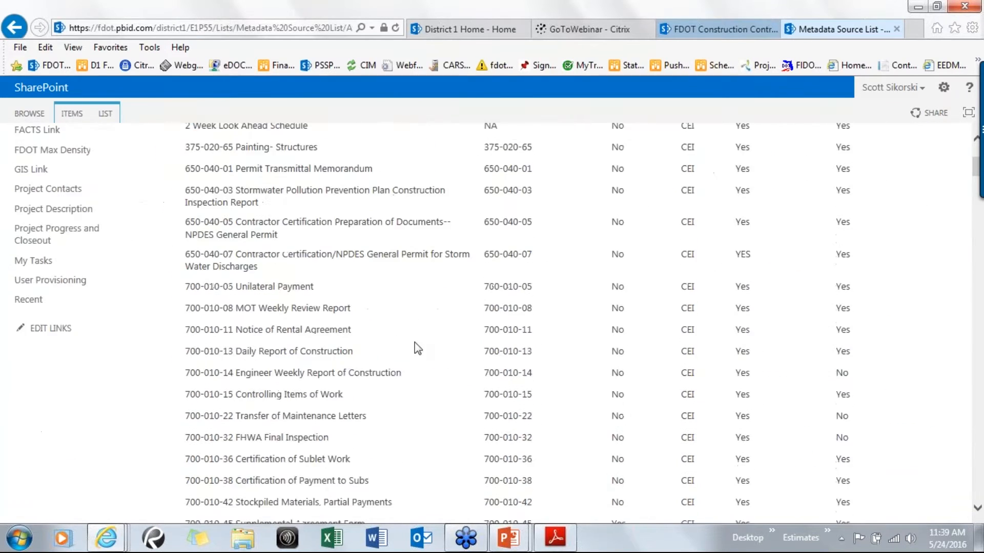
scroll(415, 352, down, 10)
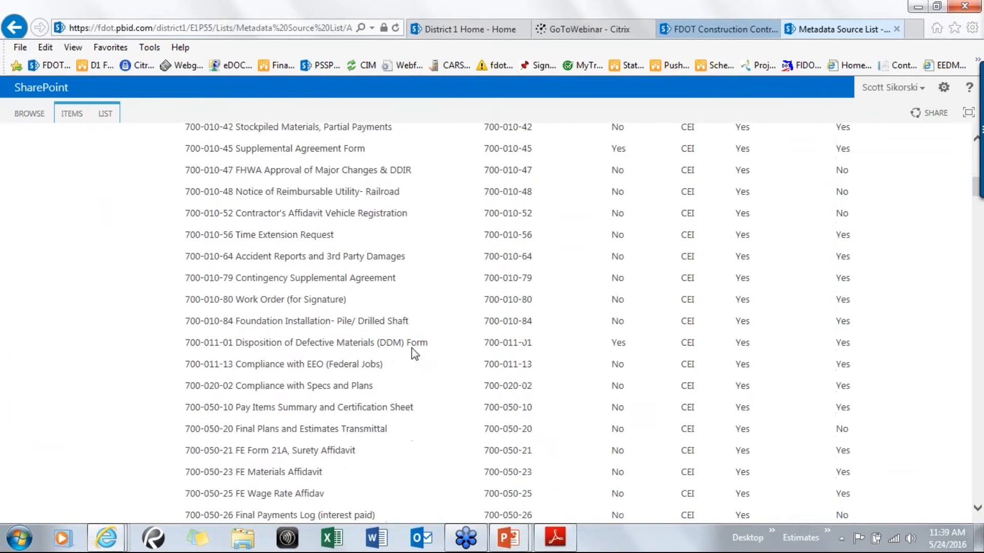
scroll(412, 356, down, 10)
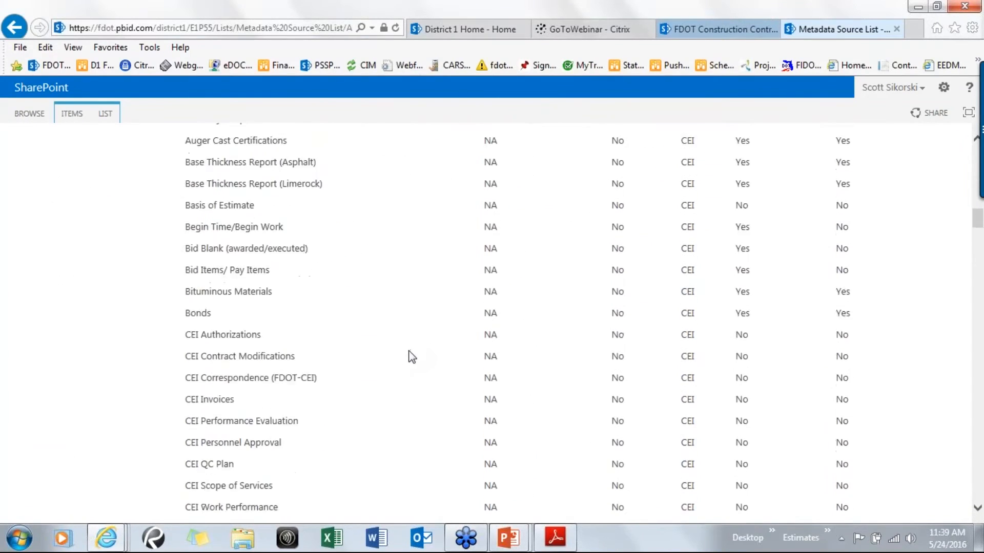
scroll(410, 359, down, 10)
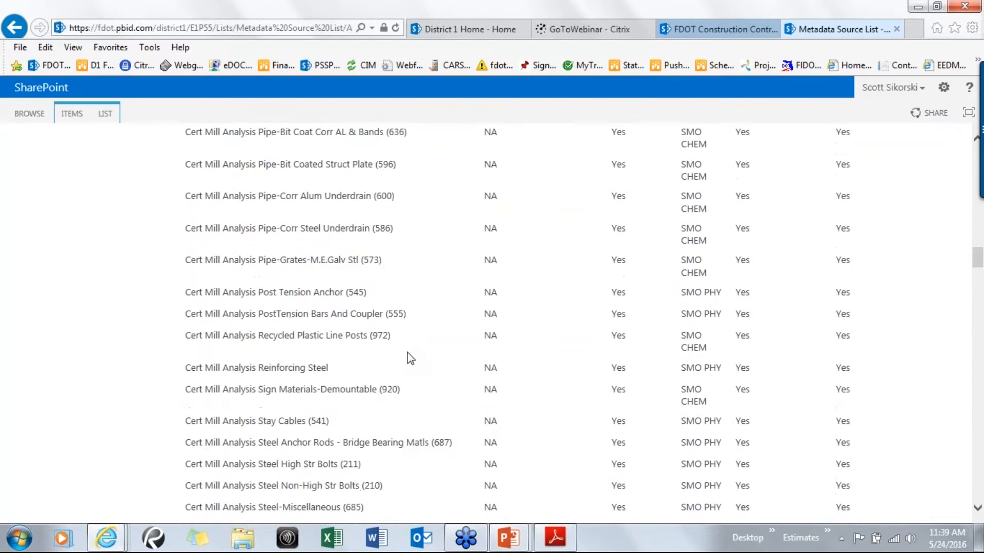
scroll(410, 355, down, 3)
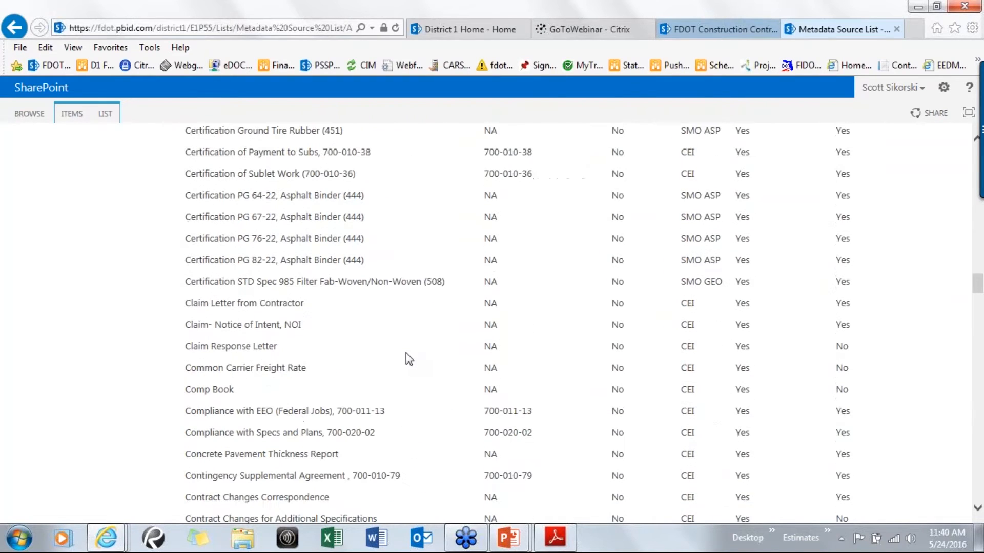
scroll(406, 357, up, 12)
scroll(406, 362, up, 3)
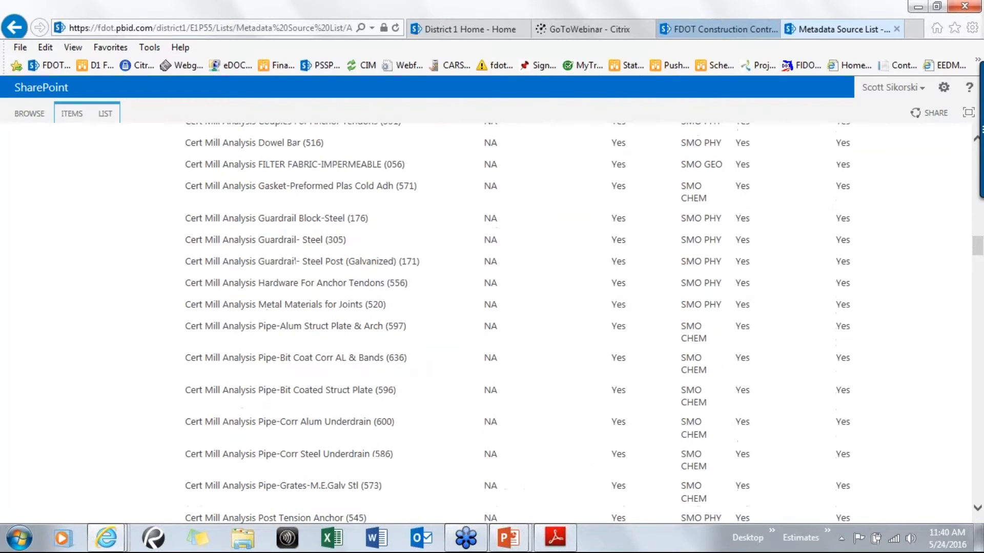
scroll(249, 331, down, 12)
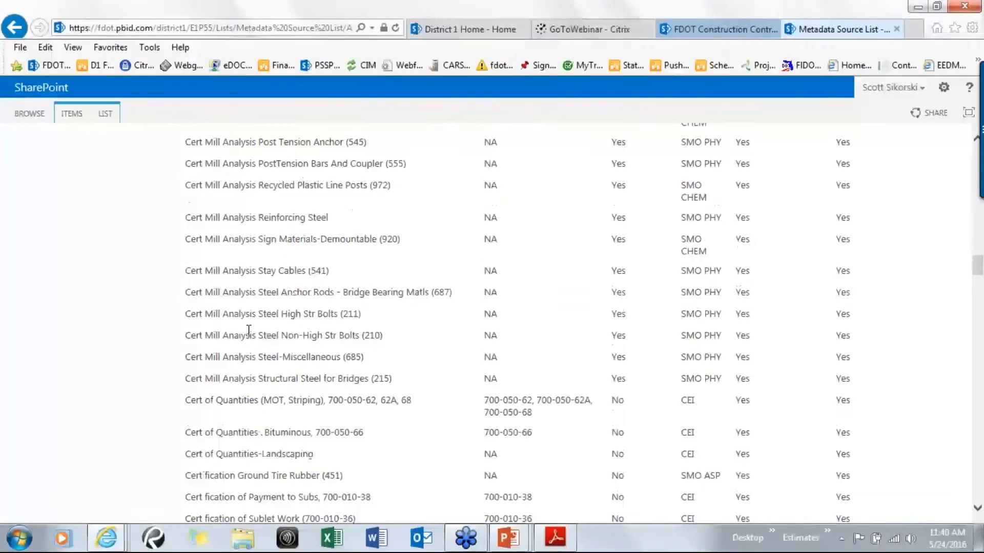
scroll(249, 330, down, 20)
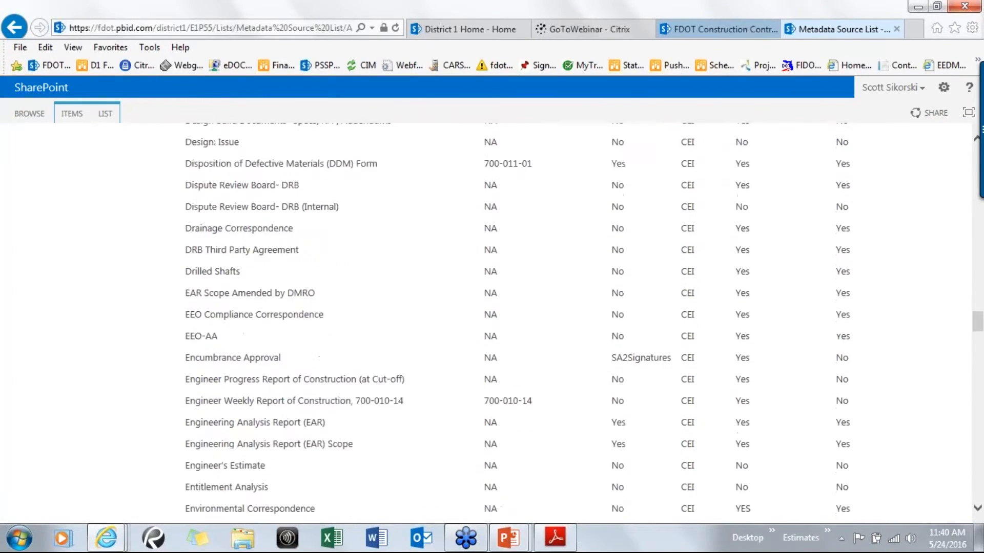
scroll(245, 337, down, 12)
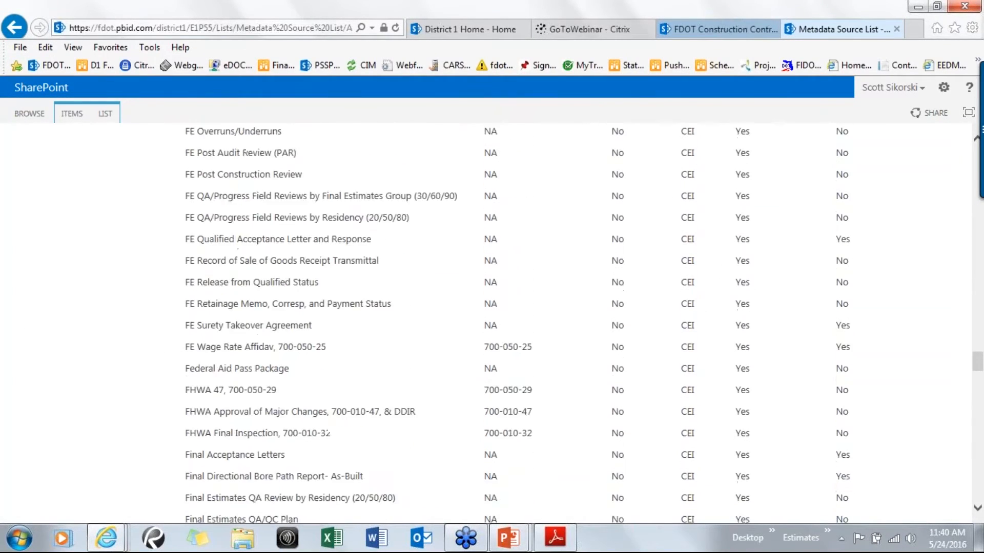
scroll(245, 336, down, 12)
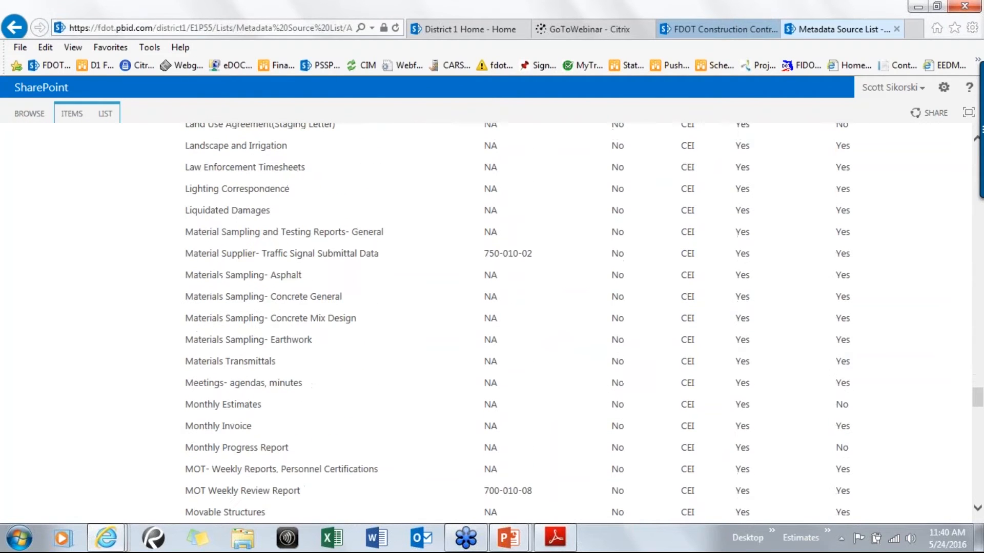
Return to the E1P55 home page and open the Available Doc Description by EDMS Group & Type view
click(13, 27)
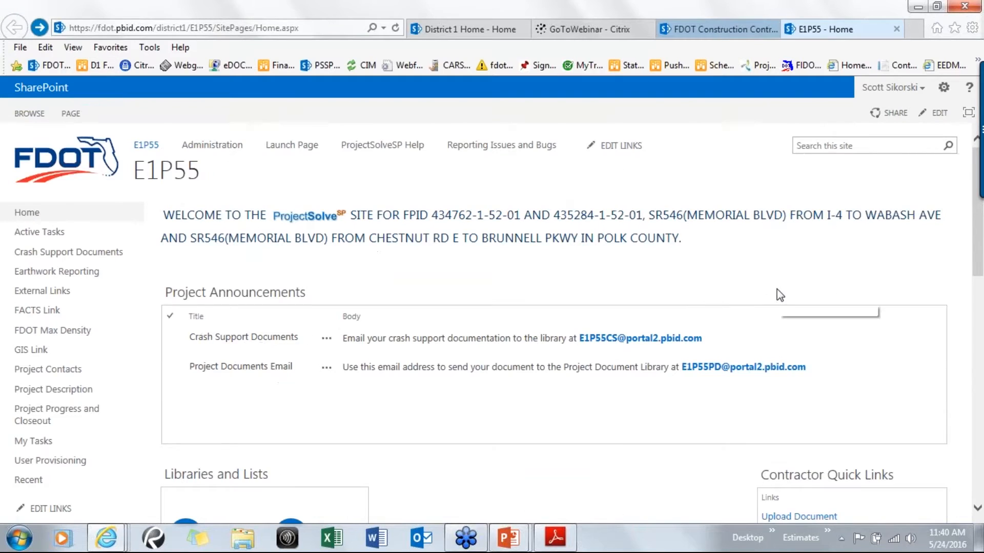
scroll(780, 298, down, 8)
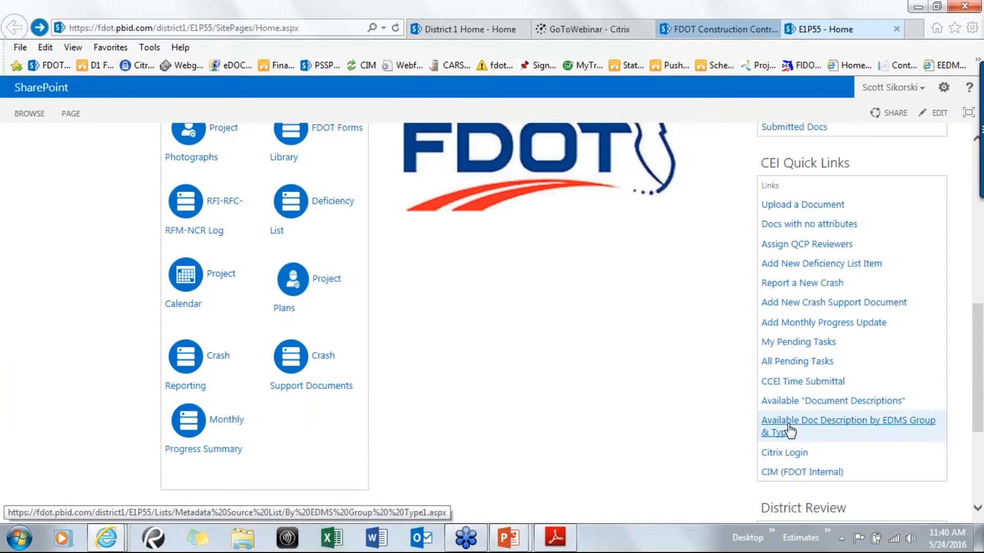
click(861, 425)
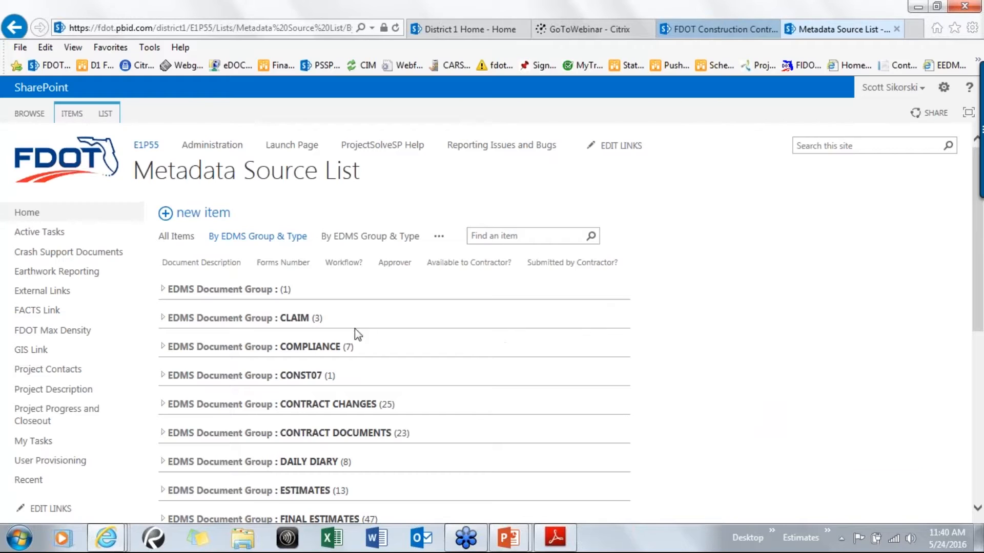
Expand the CLAIM document group and its CONTRACTOR CLAIM LETTER document type
click(163, 318)
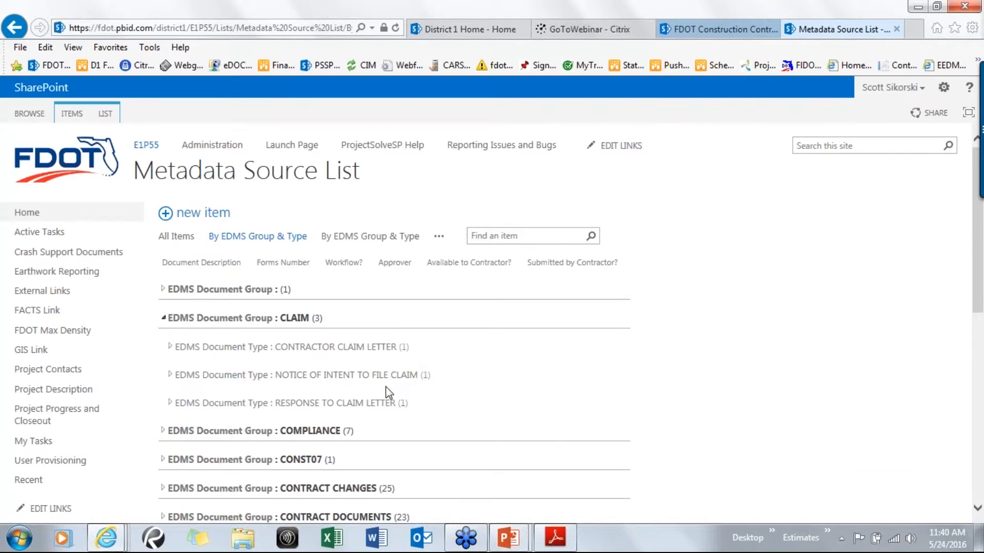
click(169, 348)
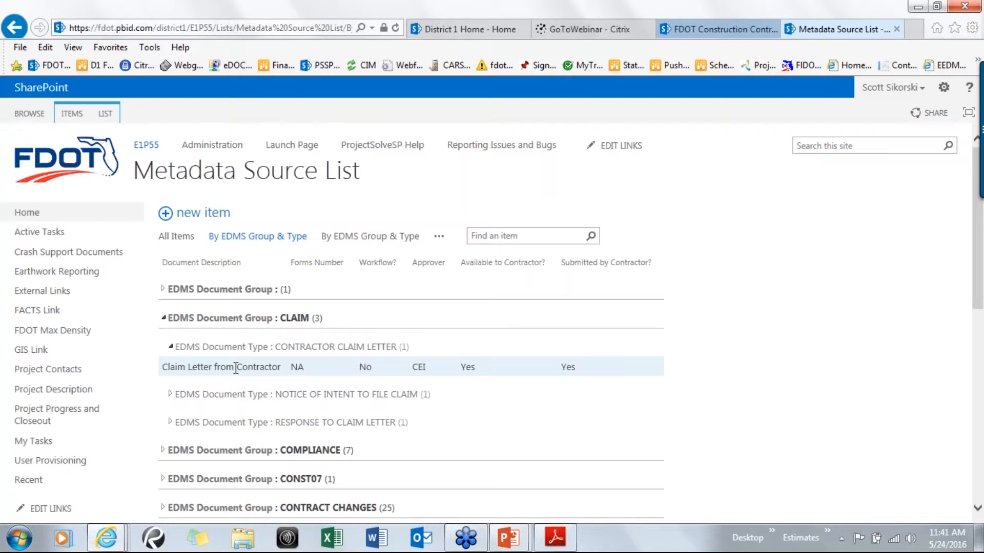
scroll(235, 369, down, 3)
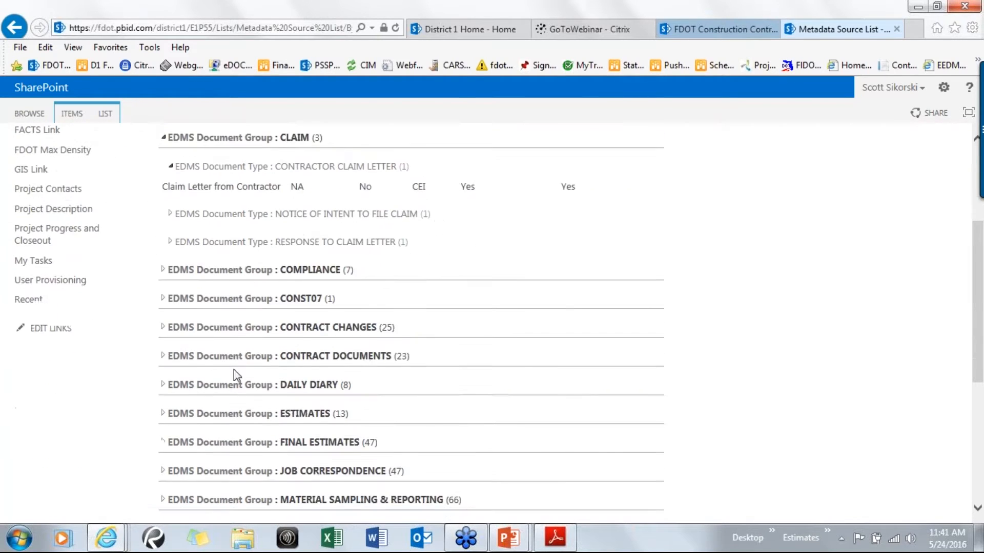
scroll(234, 370, up, 3)
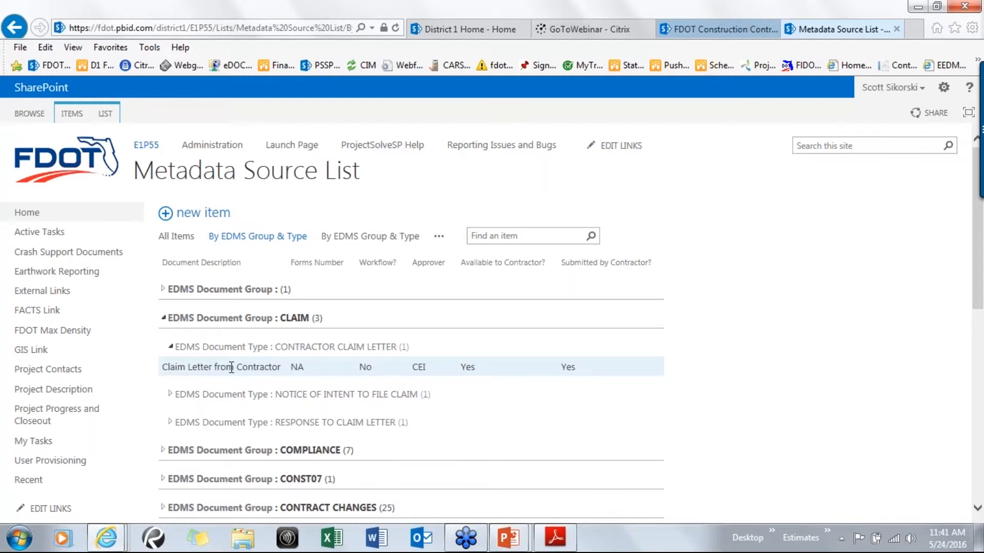
Expand the ESTIMATES document group and its CERTIFICATION OF PAYMENT document type
scroll(467, 408, down, 4)
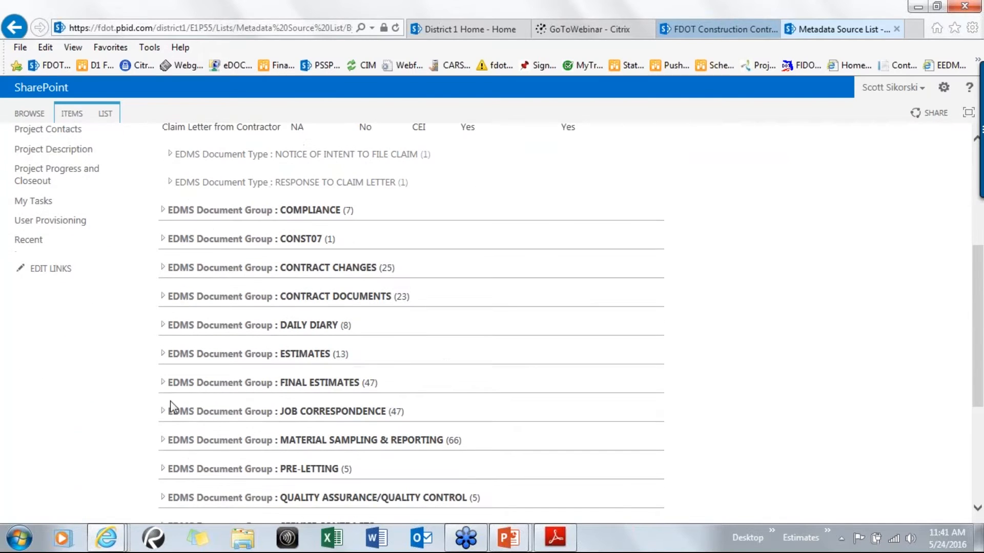
click(164, 355)
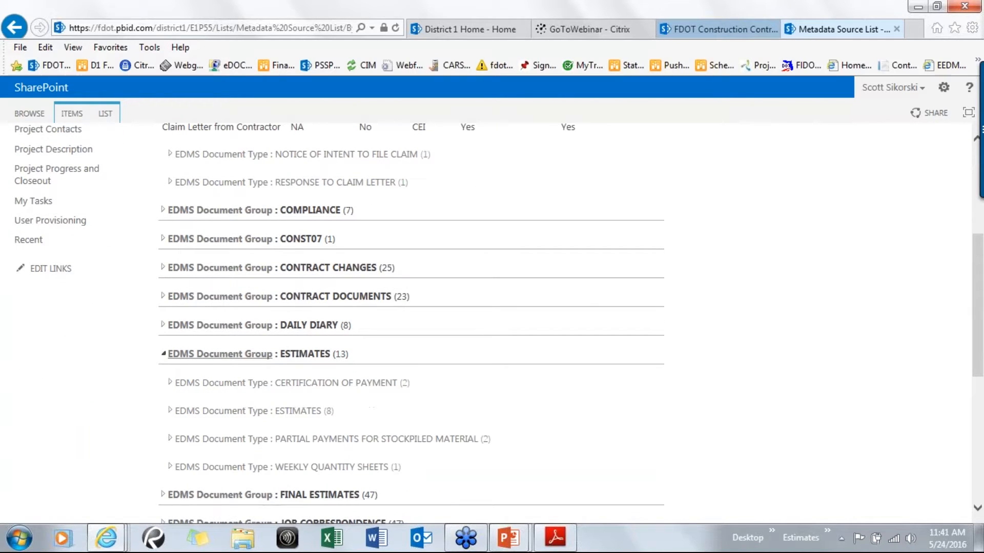
click(169, 383)
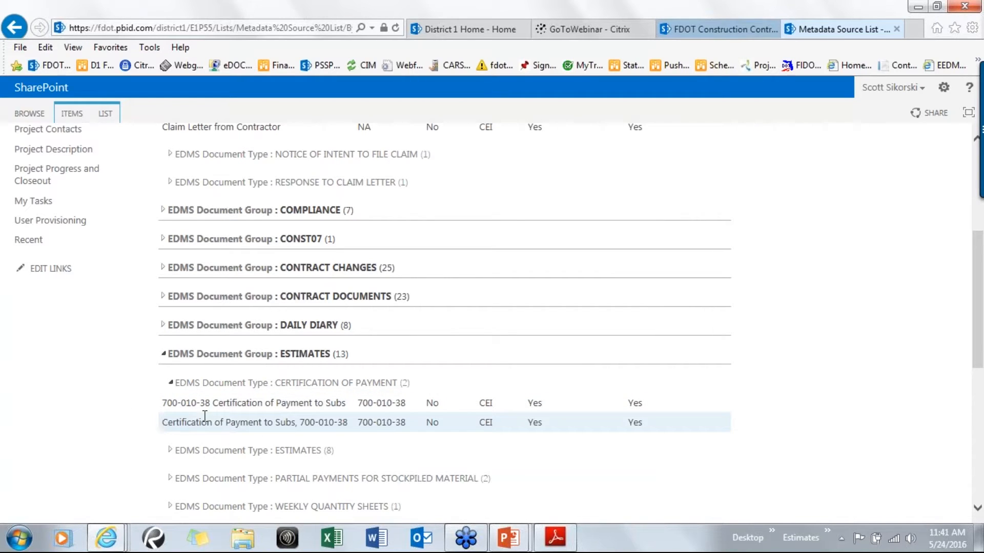
scroll(226, 405, up, 5)
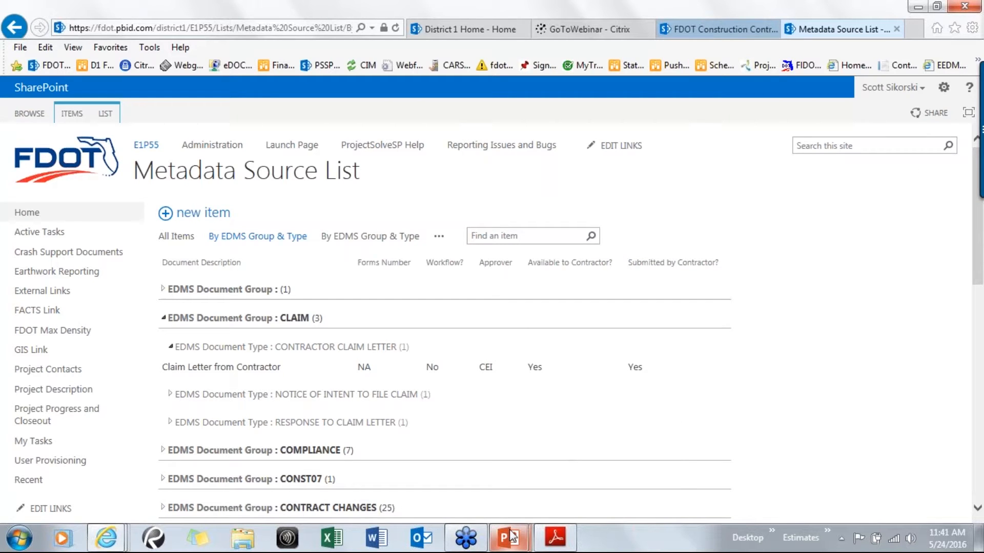
Switch to the running PowerPoint slide show
mouse_move(510, 534)
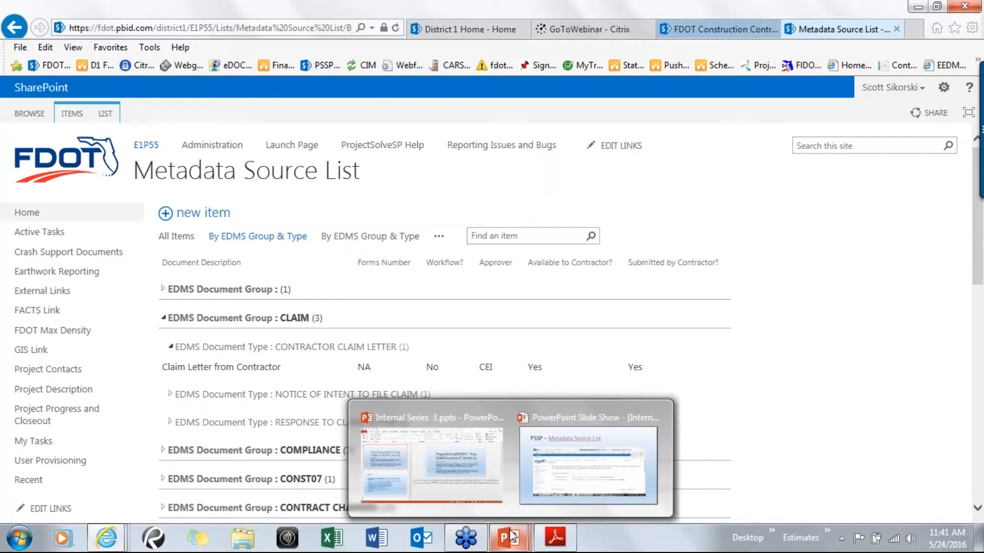
click(529, 497)
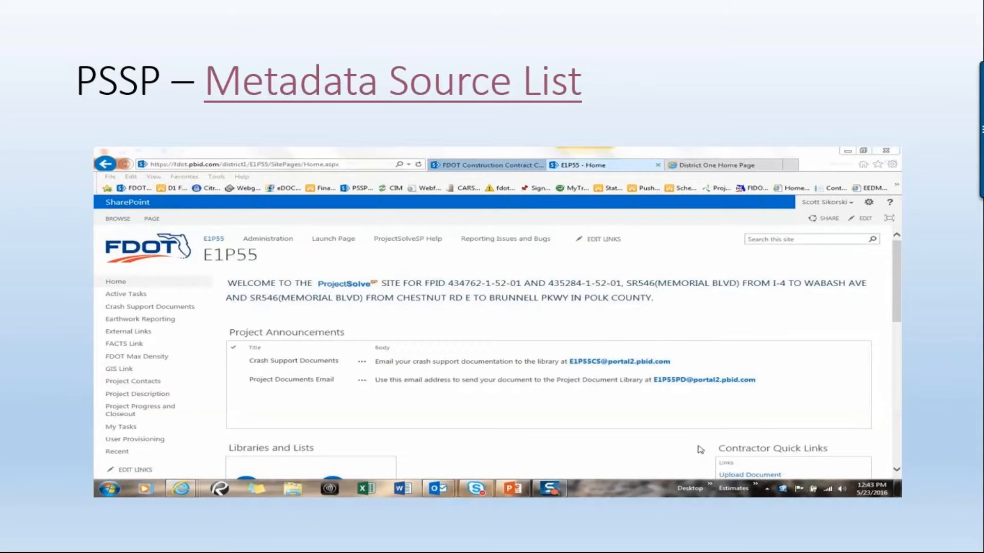
Open FDOT Infonet from the slide and browse its Office Sites listing of district and office SharePoint sites
click(936, 389)
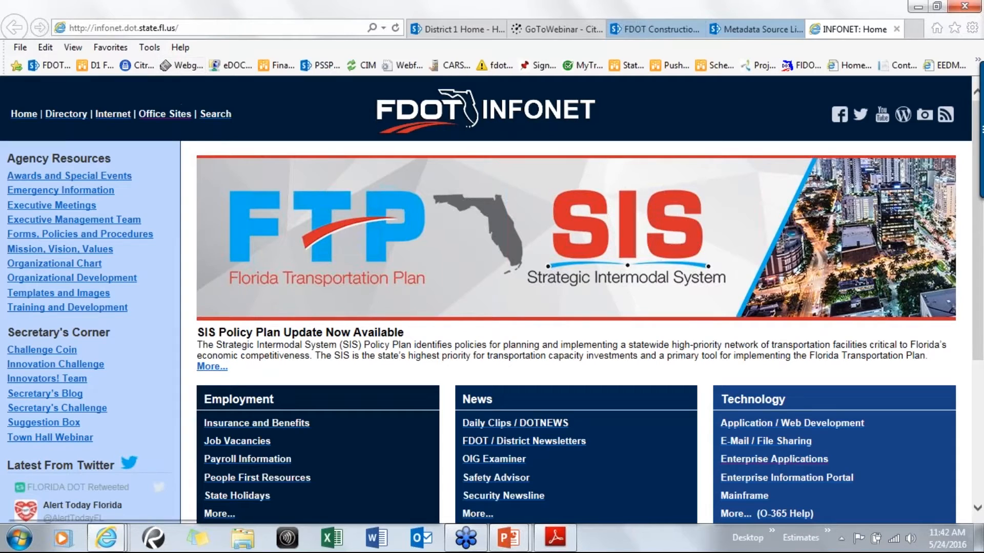
click(158, 113)
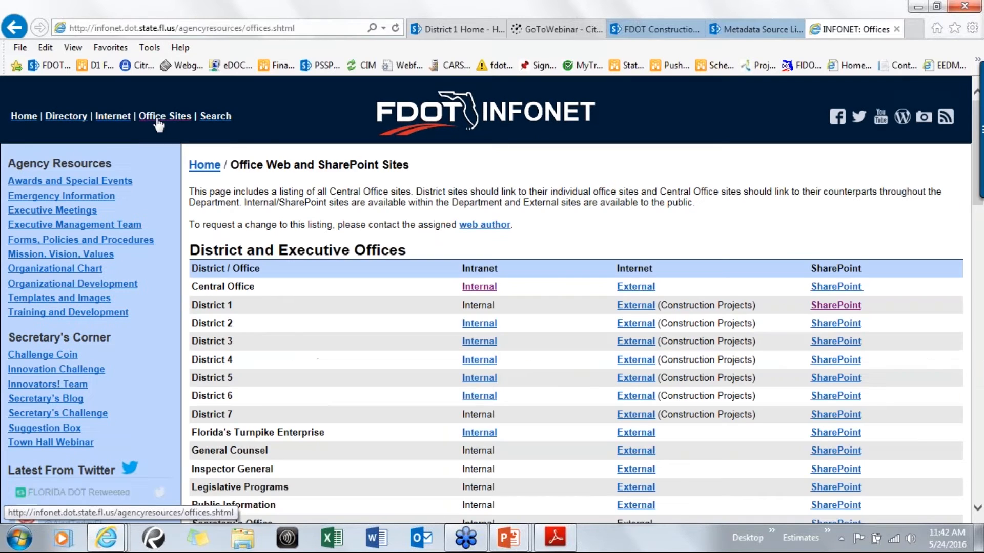
scroll(502, 147, down, 3)
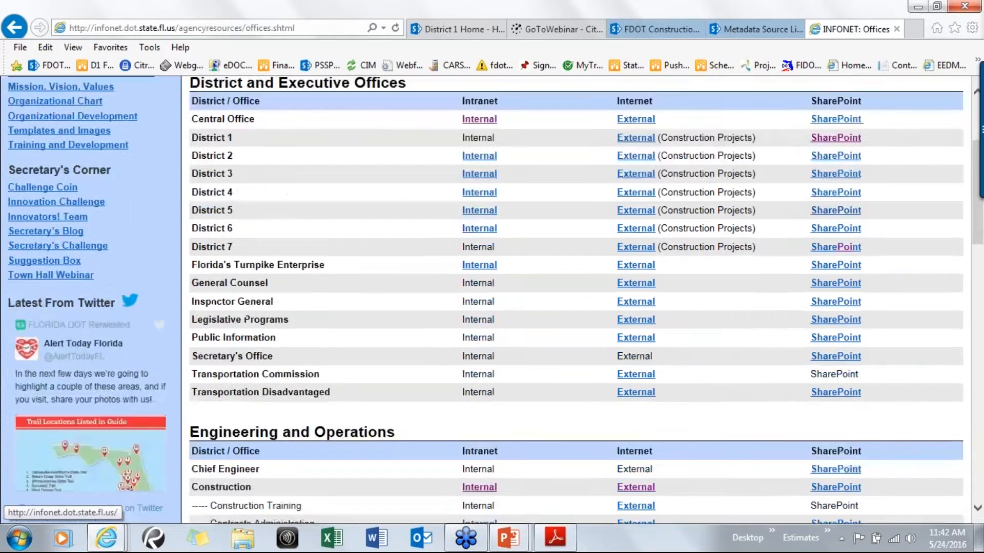
scroll(850, 468, down, 1)
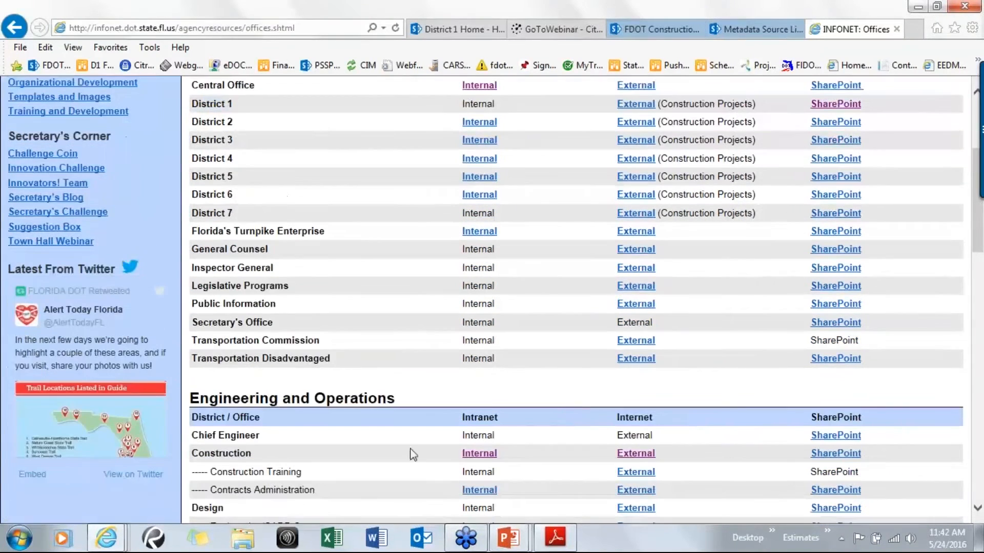
Open the Office of Construction external site and navigate through Programs & Services and Project Solve to the Project Solve SharePoint Launch Page
click(644, 456)
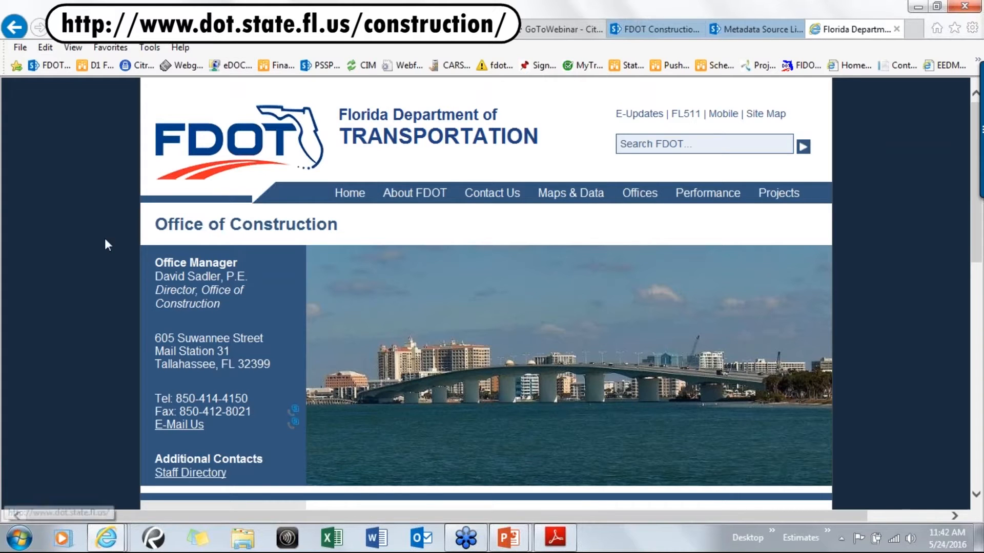
scroll(48, 240, down, 5)
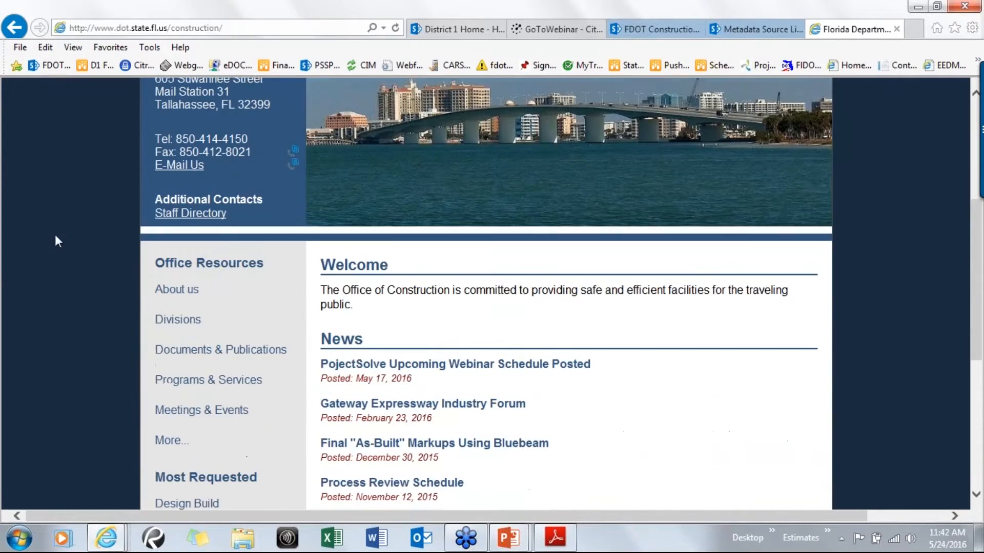
click(205, 382)
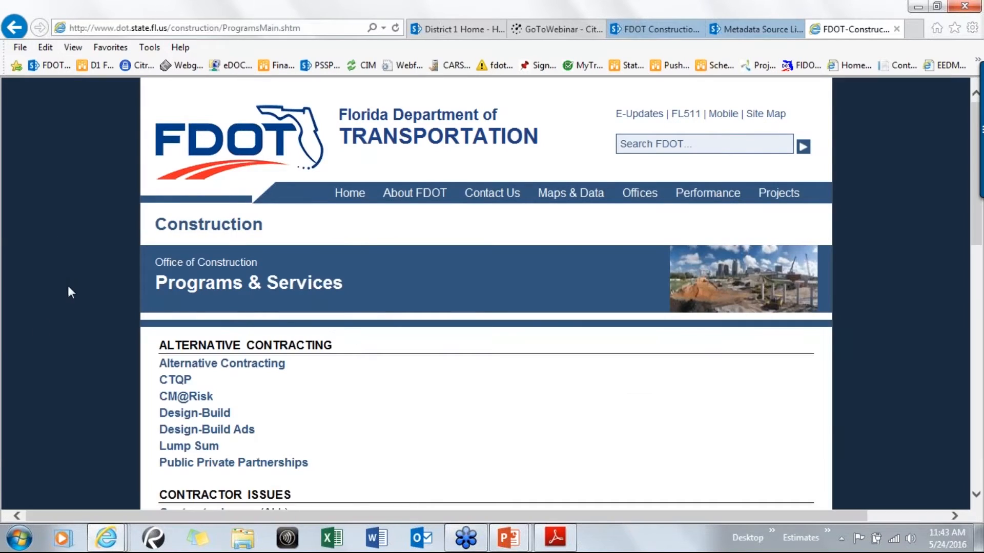
scroll(75, 280, down, 3)
scroll(74, 282, down, 4)
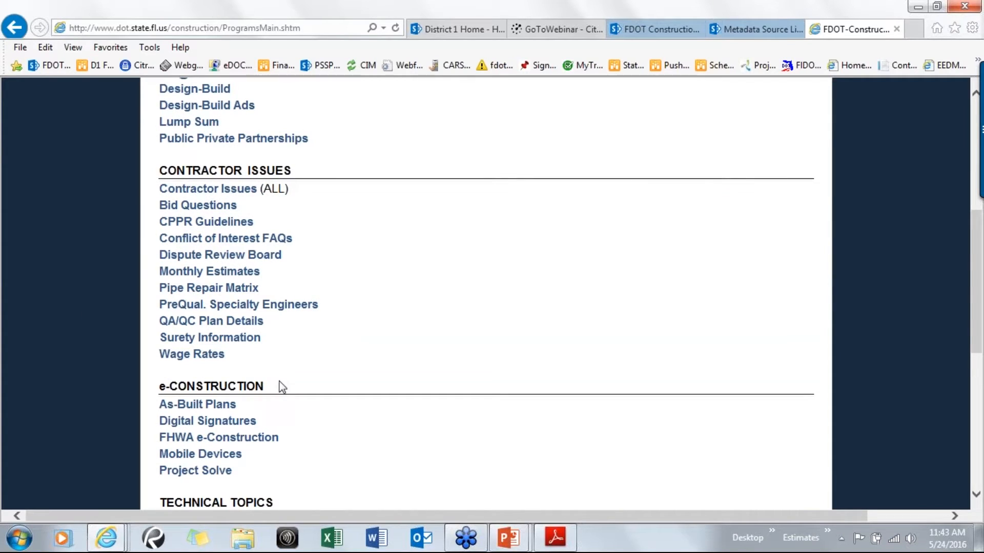
click(191, 471)
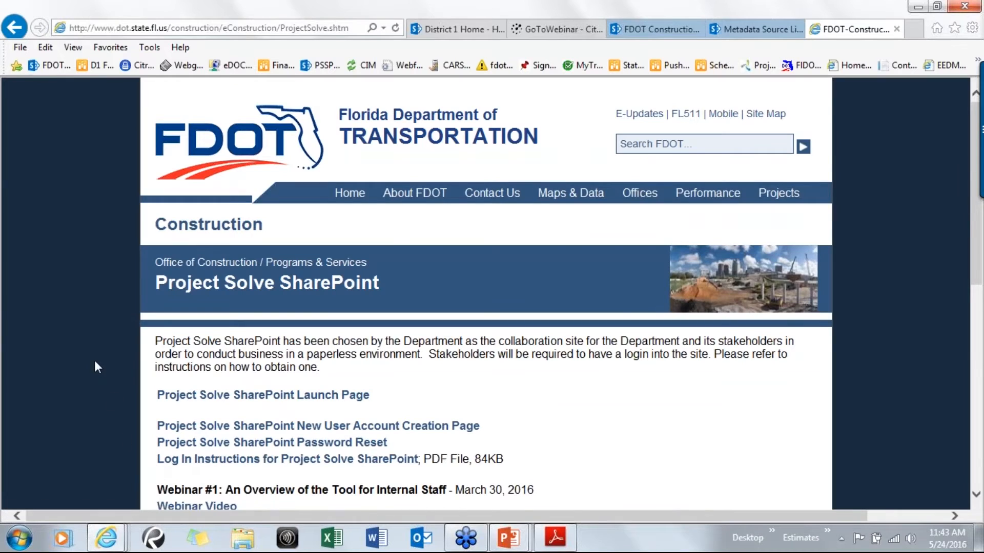
scroll(93, 352, down, 3)
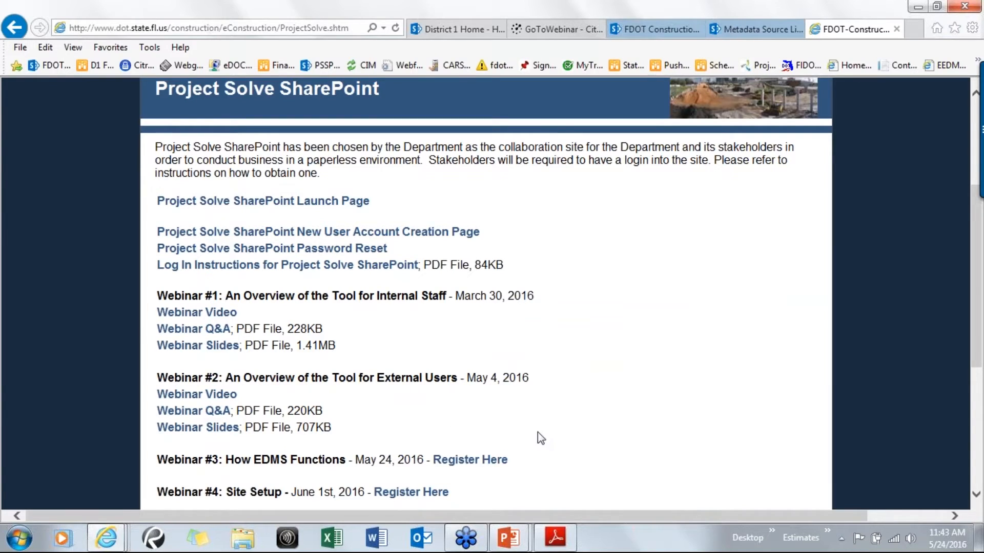
click(192, 204)
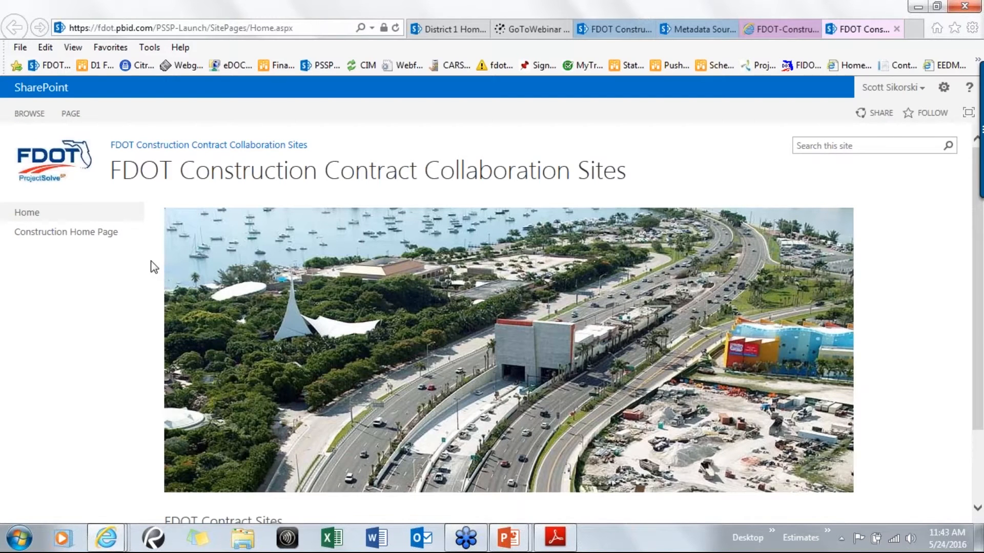
Expand the district 01 group of FDOT Contract Sites and open the E1P55 contract site
scroll(153, 266, down, 2)
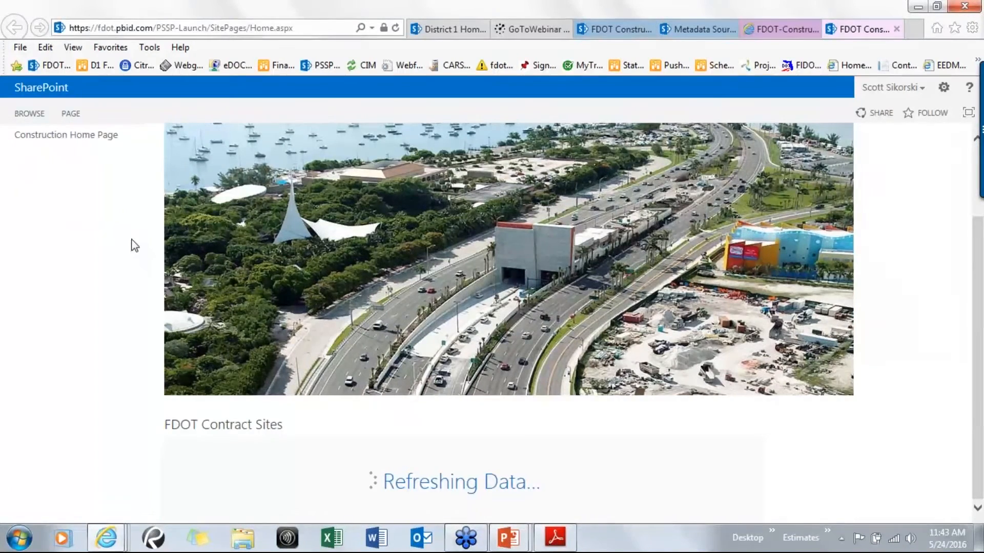
scroll(133, 236, down, 2)
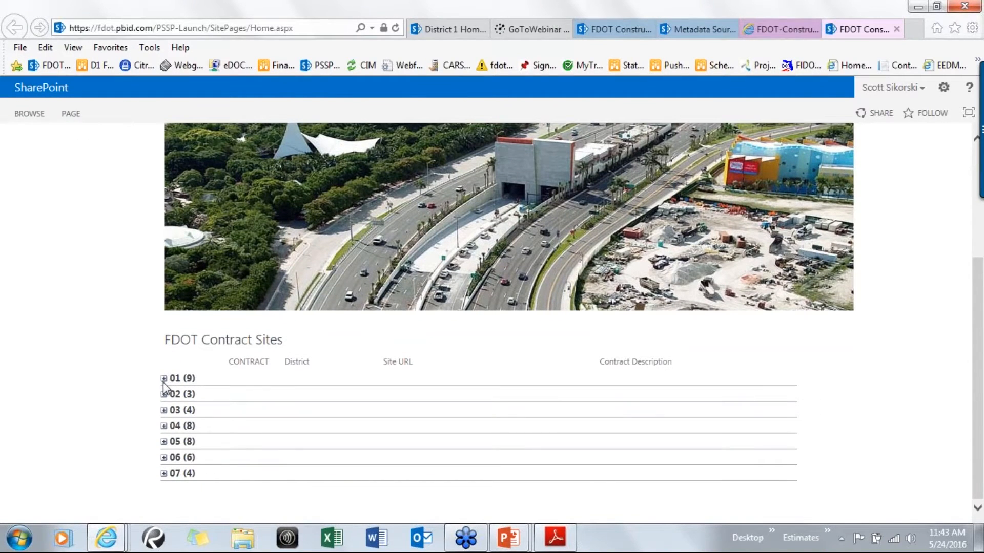
click(163, 379)
scroll(129, 377, down, 3)
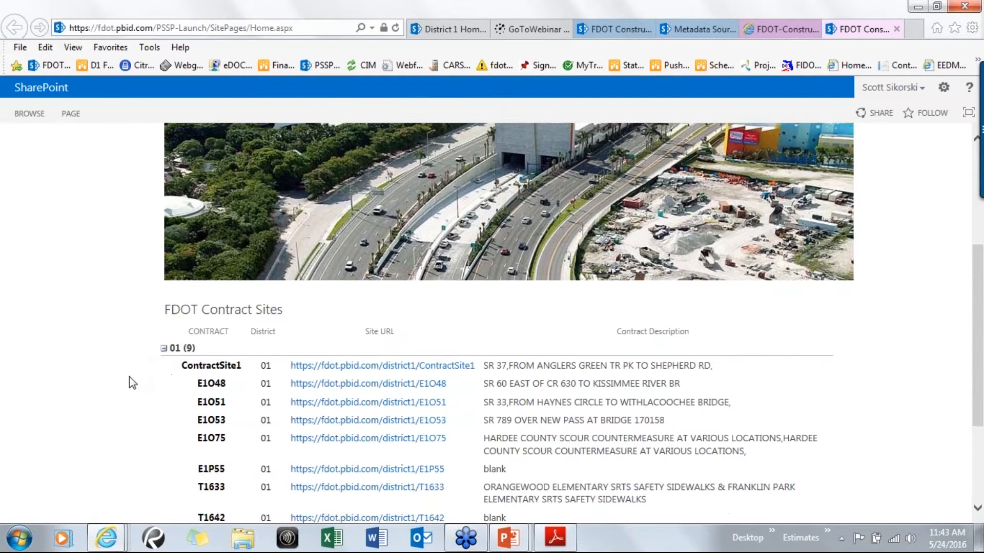
click(346, 380)
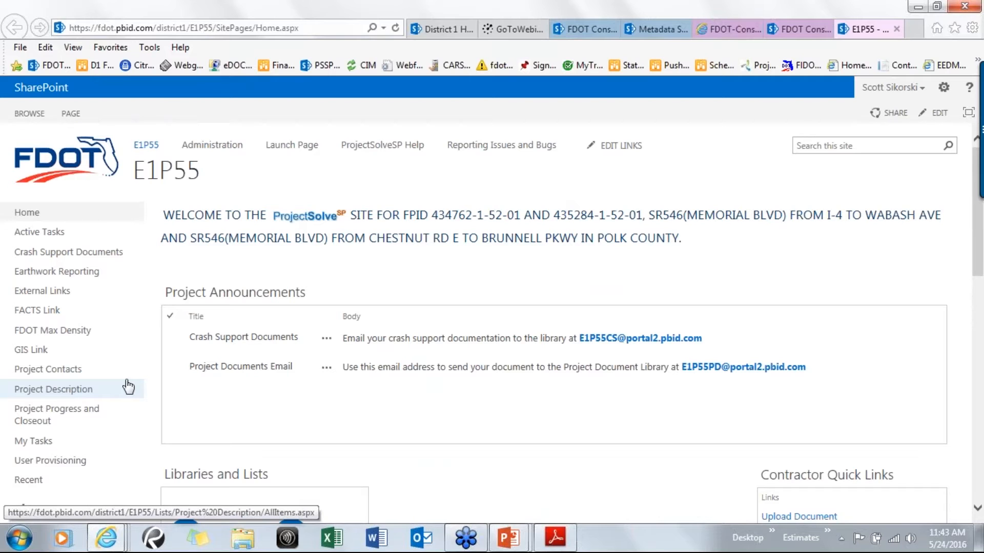
Open the Project Documents library from the E1P55 site's Libraries and Lists
scroll(132, 373, down, 1)
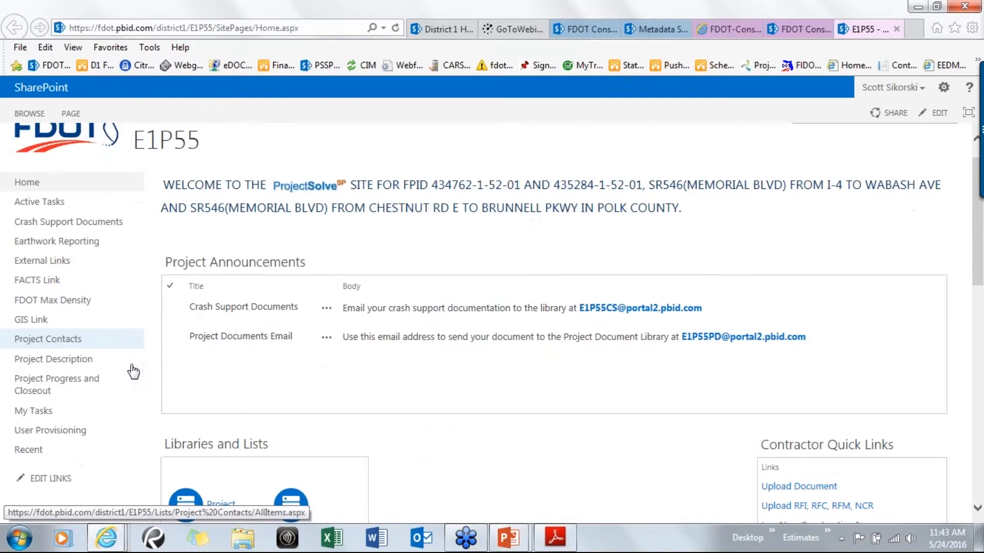
scroll(133, 372, down, 3)
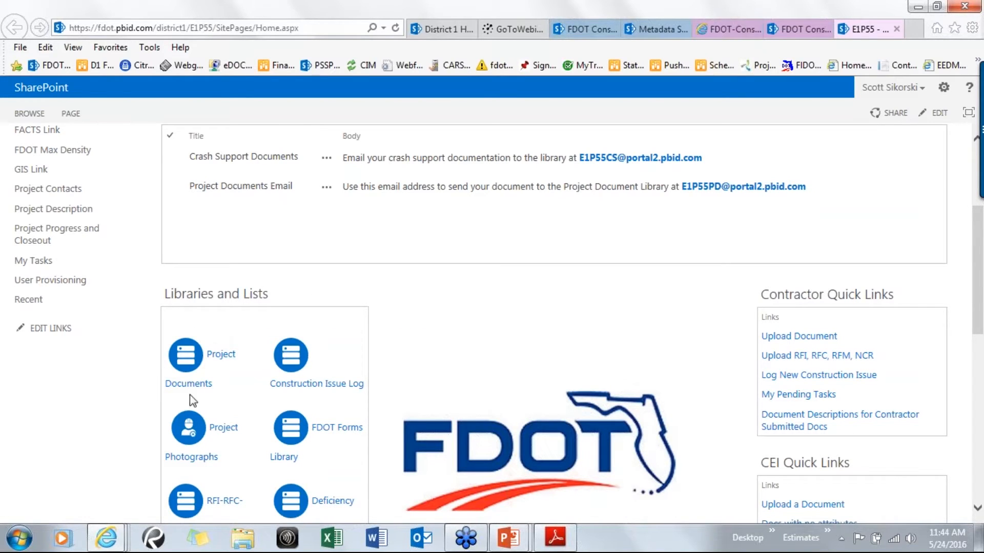
click(212, 358)
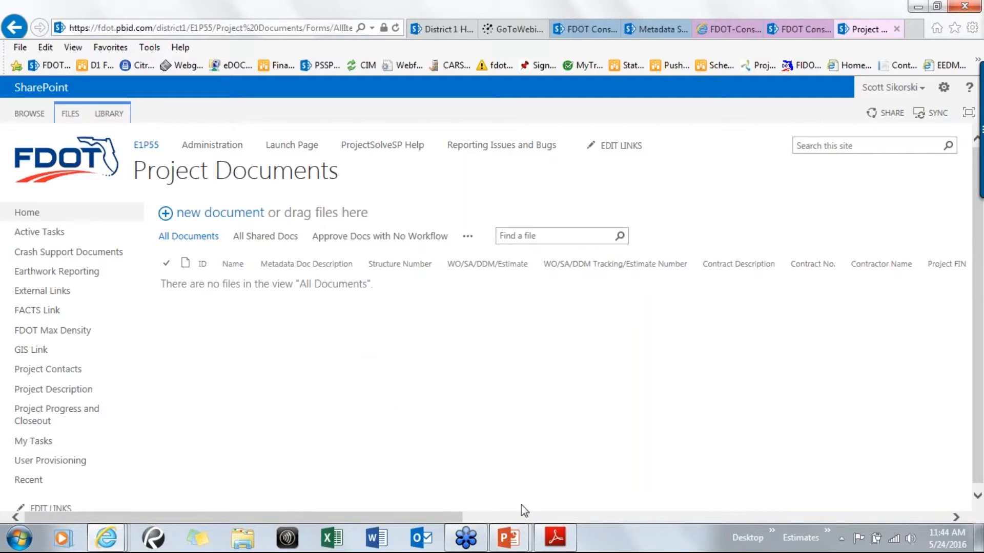
Switch to the PowerPoint slide show to present the Uploading Documents slide, then return to the Project Documents library
click(509, 538)
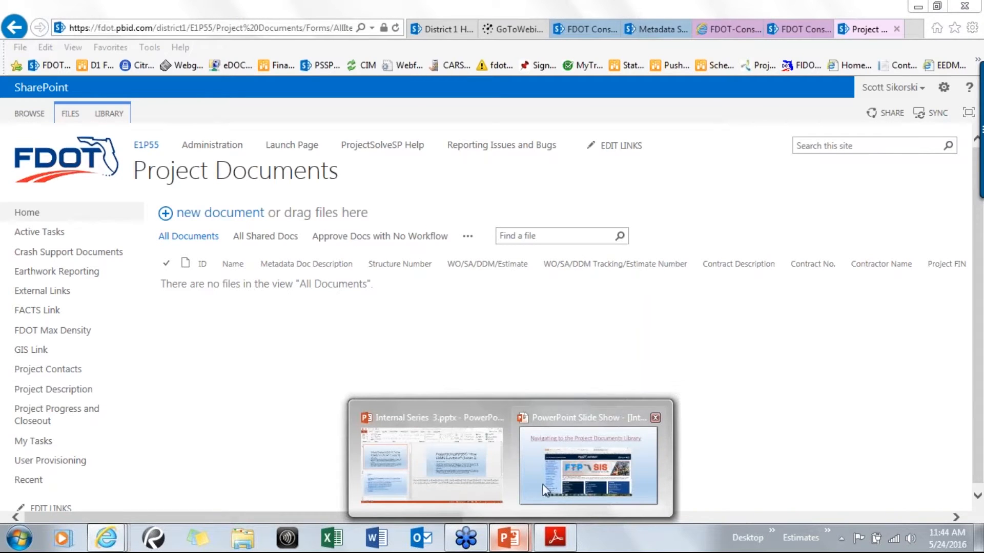
click(544, 489)
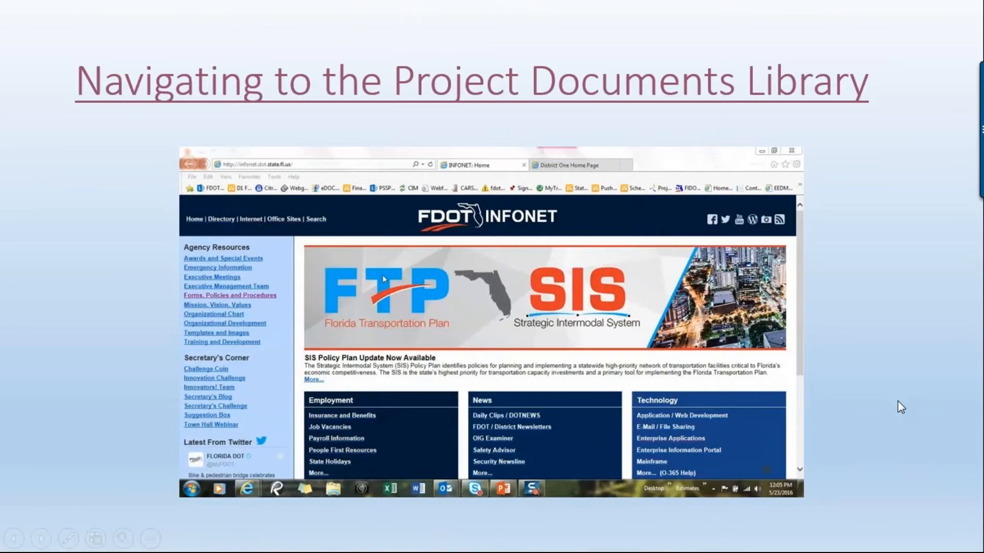
click(916, 394)
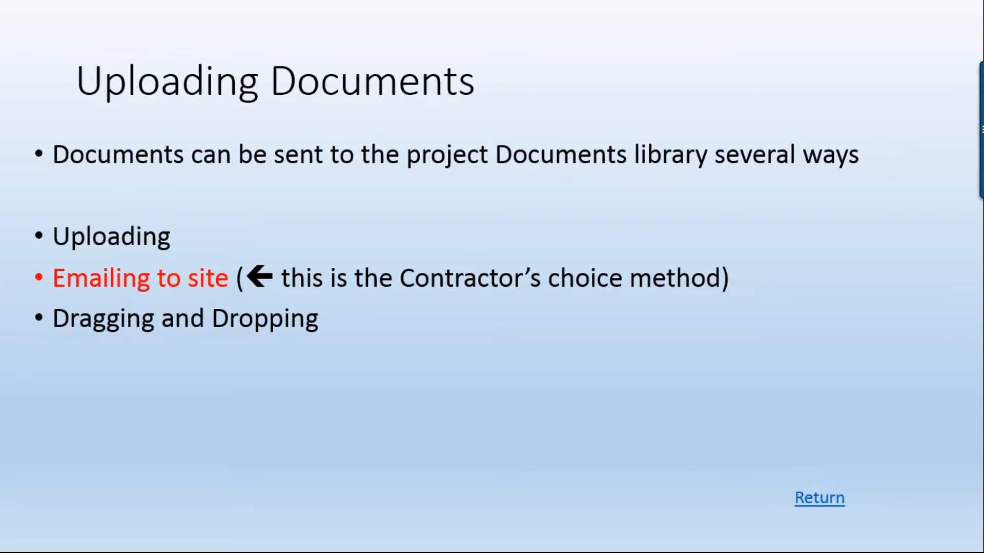
click(880, 339)
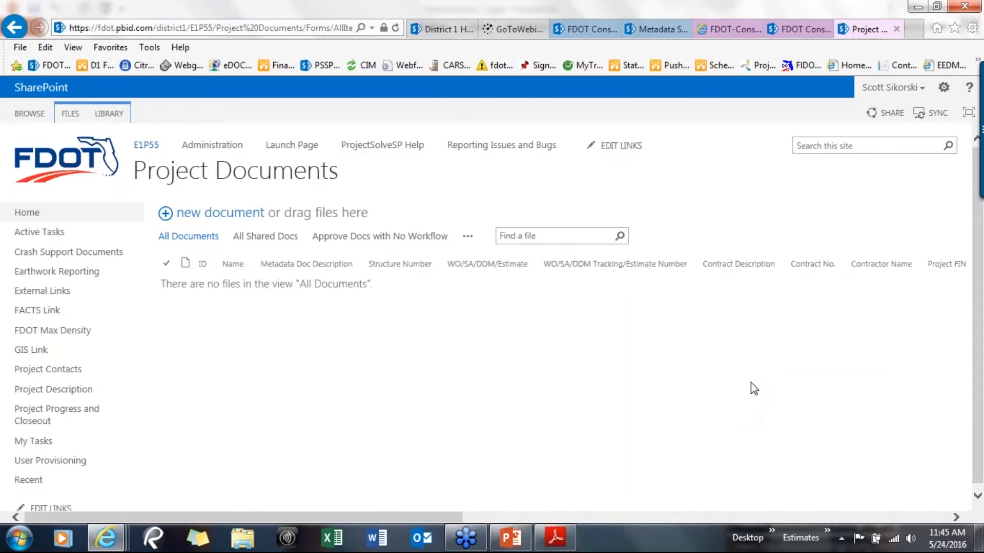
Go back to the E1P55 home page, review its Contractor and CEI quick links, and reopen Project Documents
click(149, 151)
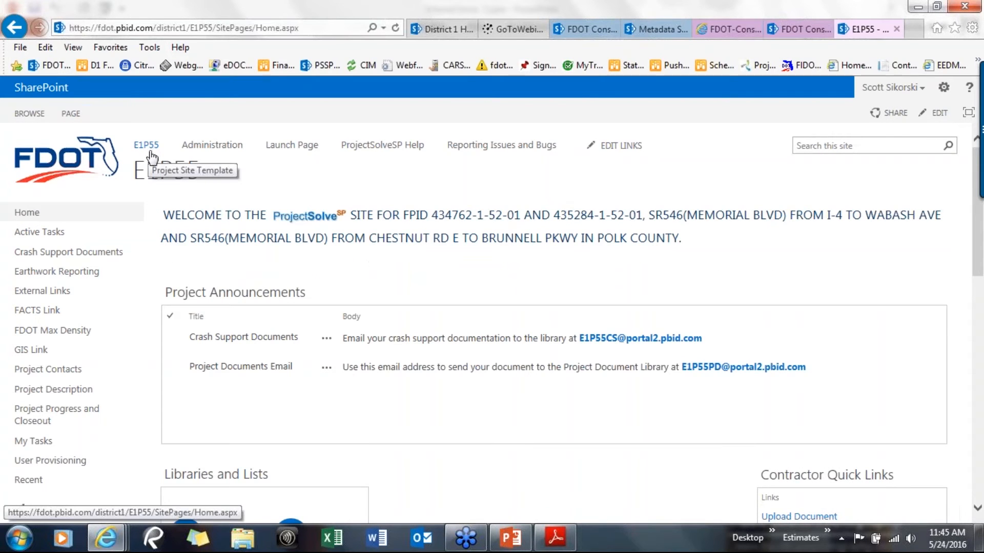
scroll(784, 307, down, 3)
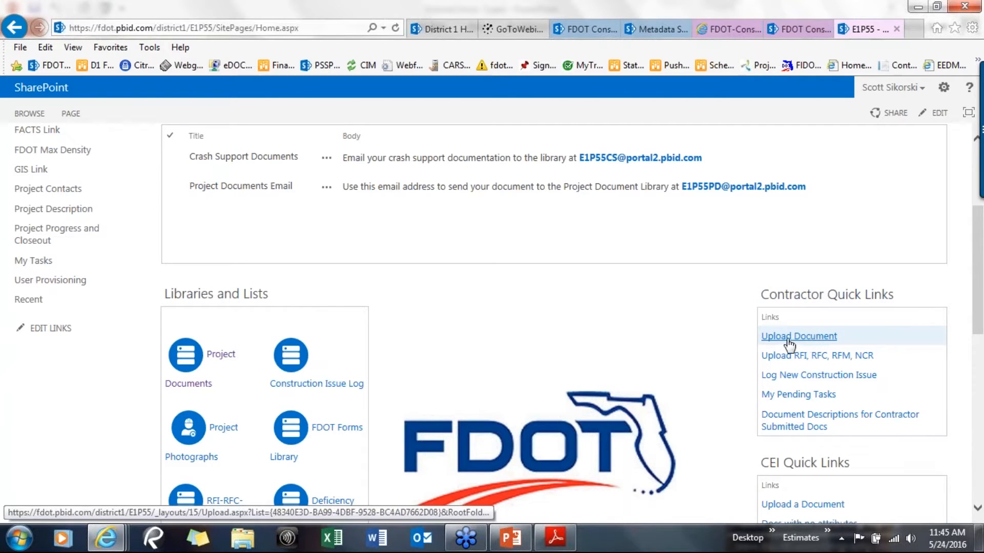
scroll(709, 333, down, 3)
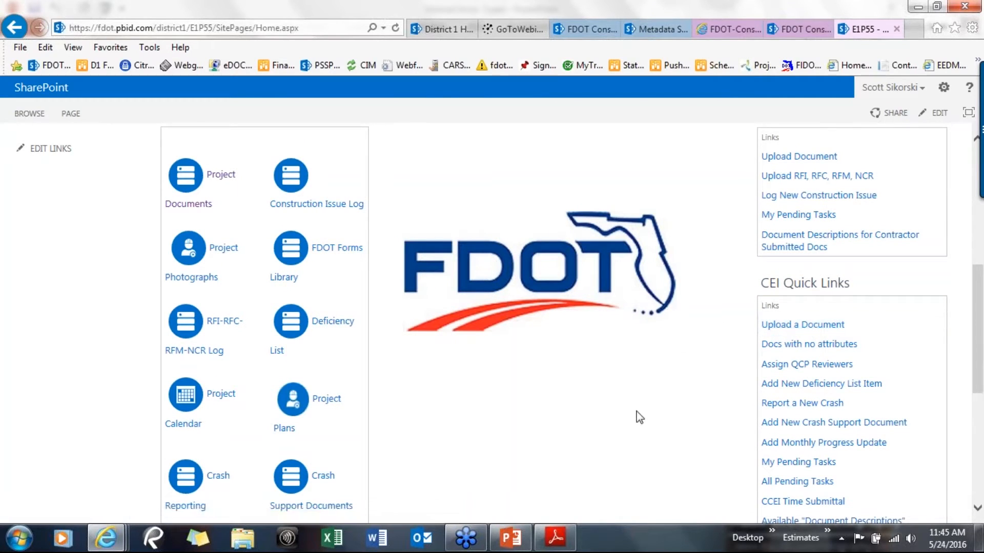
click(221, 175)
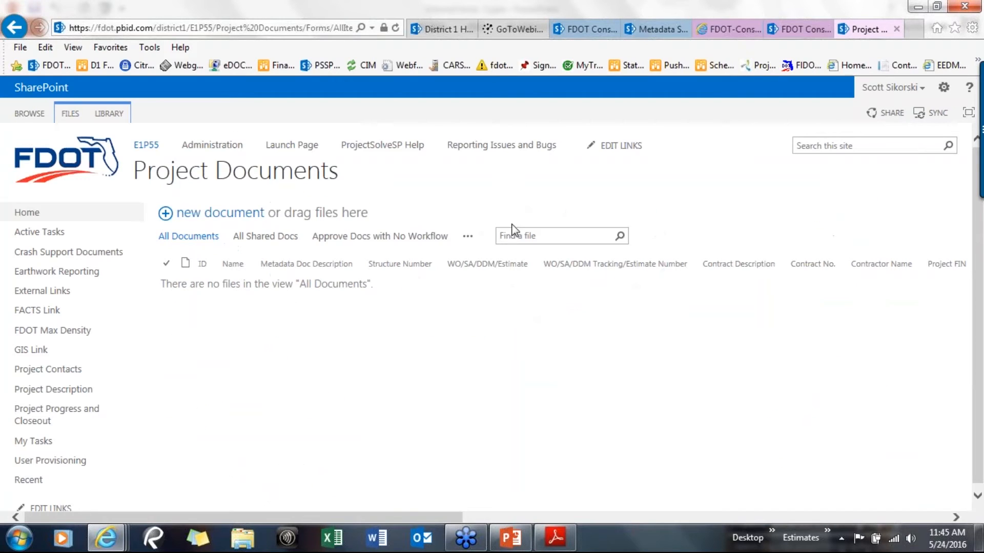
Upload Earthwork Survey Cross Sections Waiver1.pdf from the Desktop's pssp PRESENTATION\TEST documents folder as a new document, not as a new version
click(224, 215)
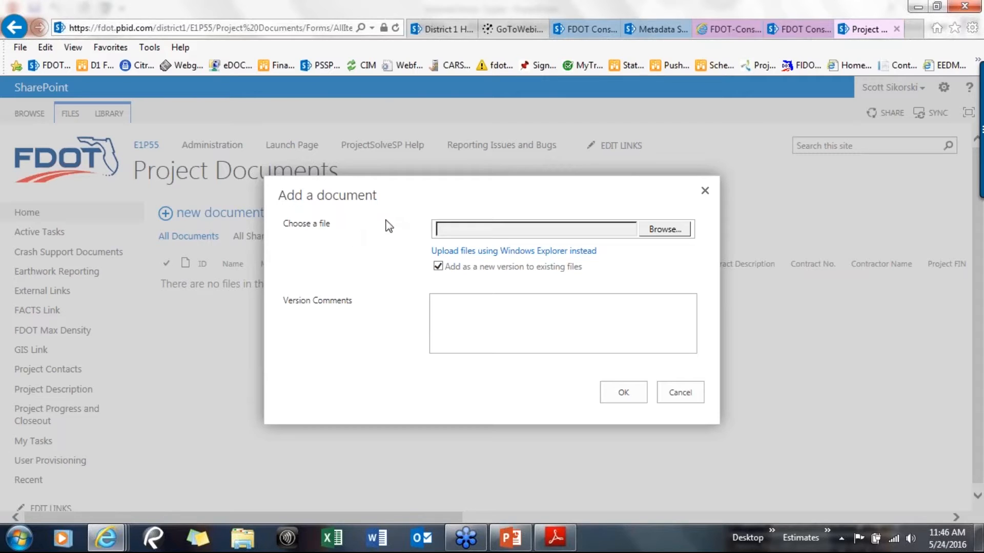
click(438, 267)
click(664, 232)
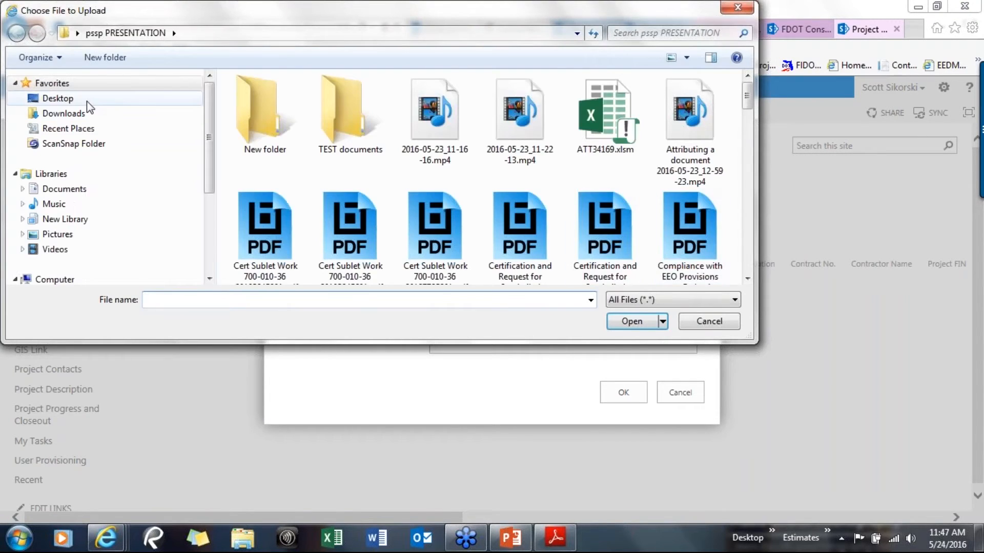
click(88, 99)
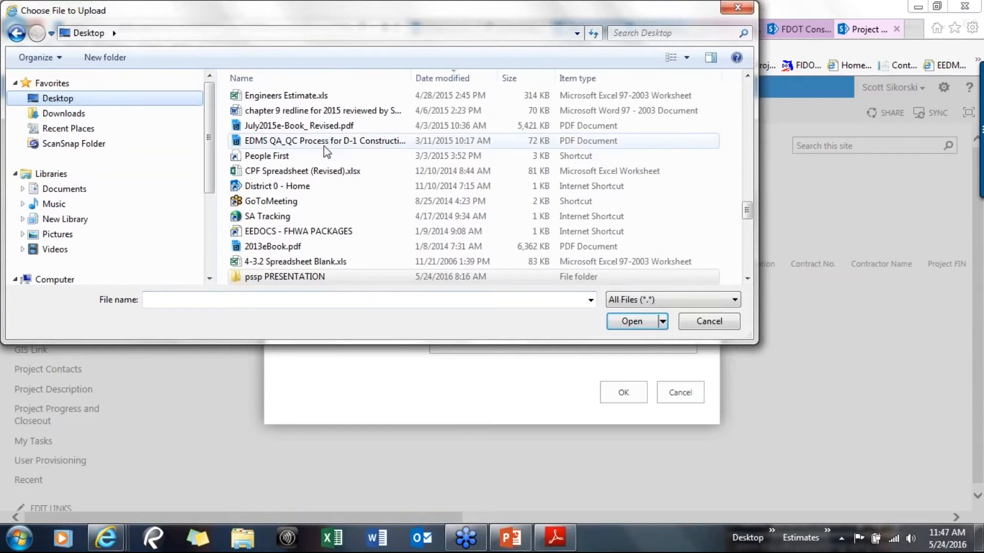
click(263, 278)
click(233, 279)
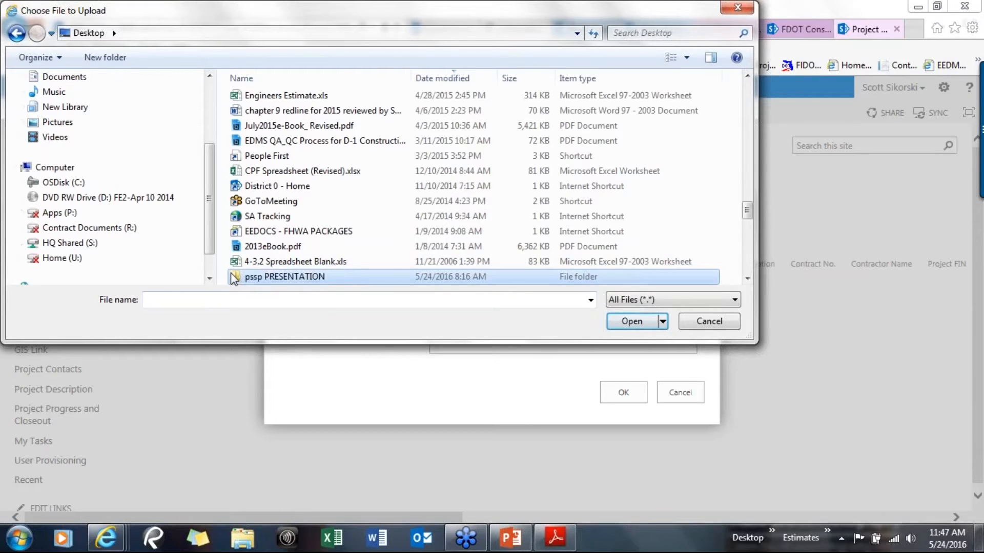
double_click(233, 277)
double_click(322, 125)
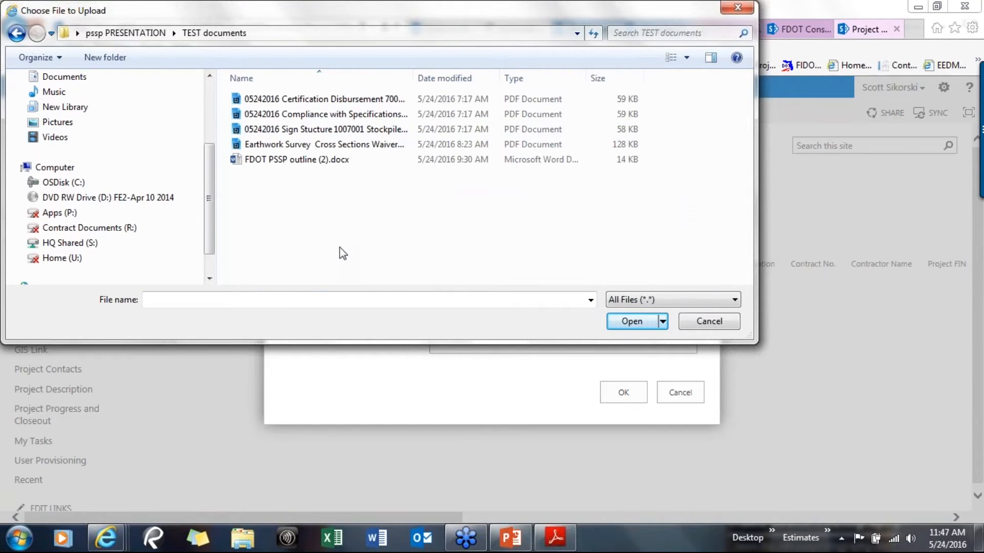
click(371, 148)
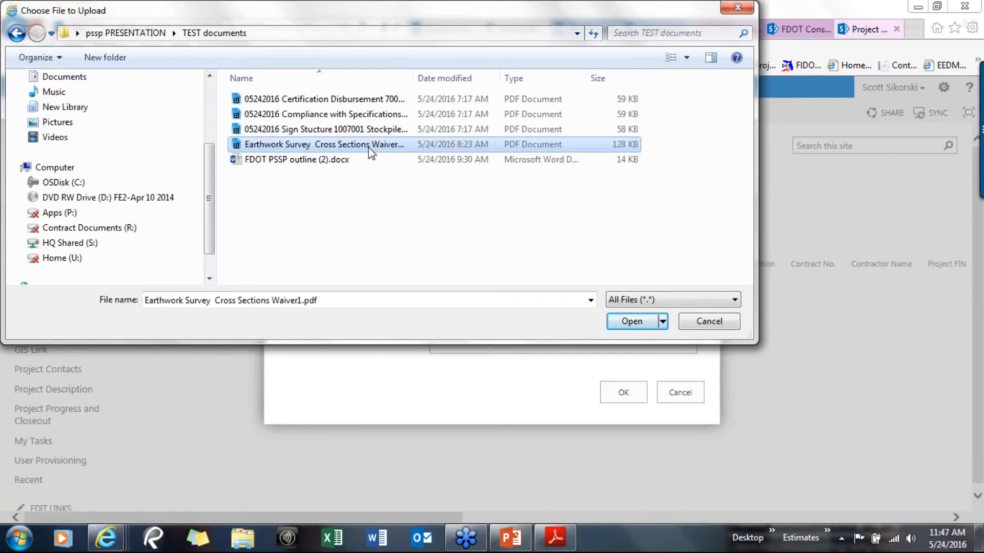
click(632, 323)
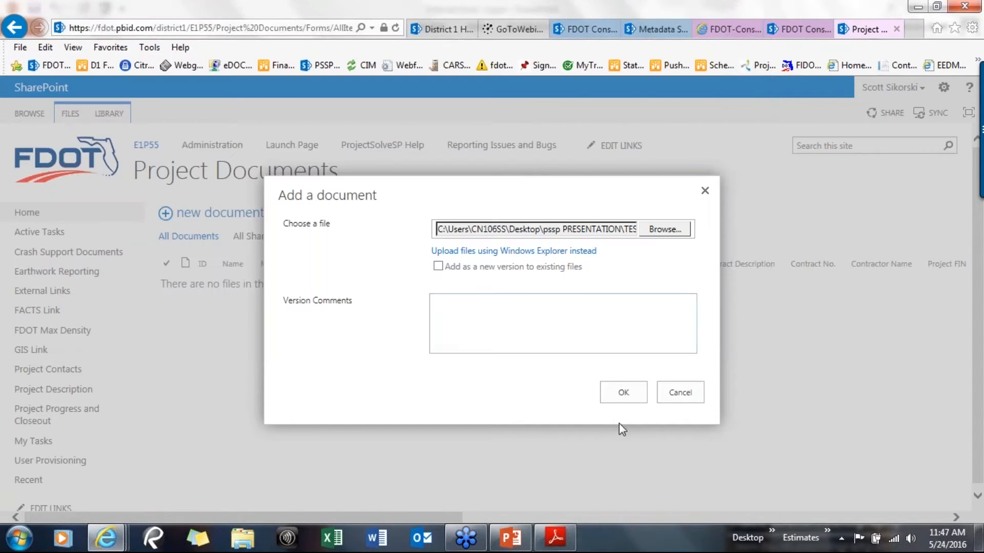
click(629, 403)
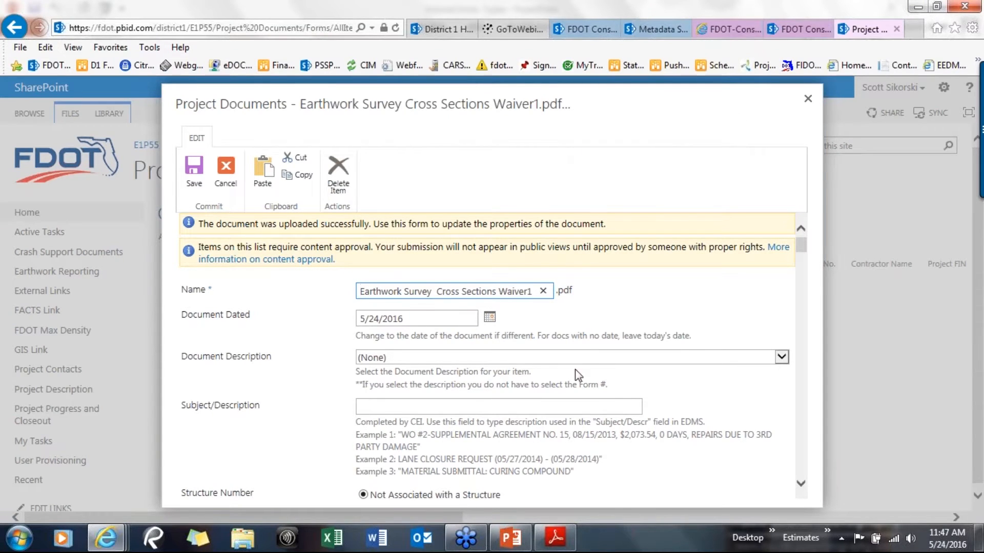
Review the uploaded document's properties form and close it without entering metadata
scroll(575, 369, down, 2)
scroll(603, 384, up, 1)
scroll(603, 383, up, 1)
click(807, 99)
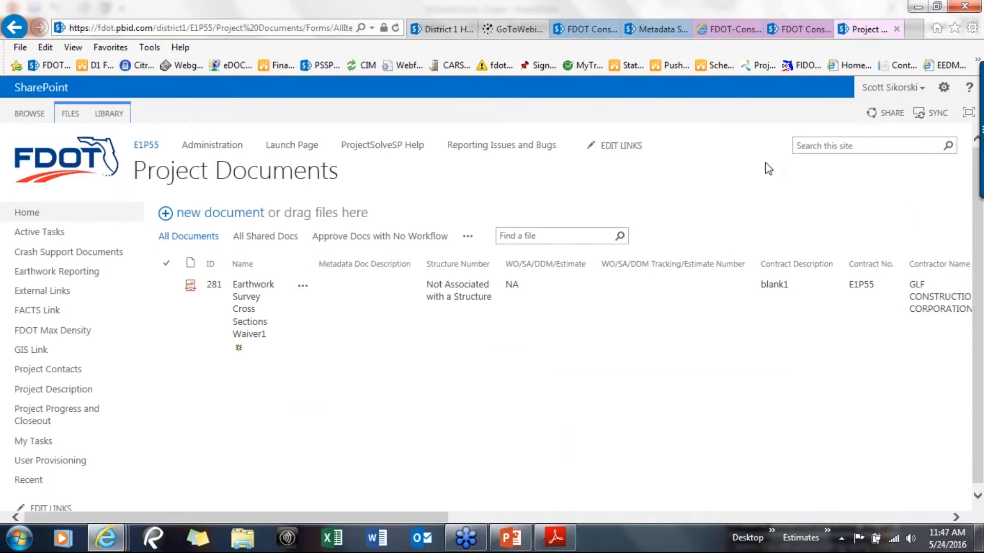
Return to the E1P55 home page and start a new email message to the Project Documents library email address, allowing Outlook to open
click(146, 148)
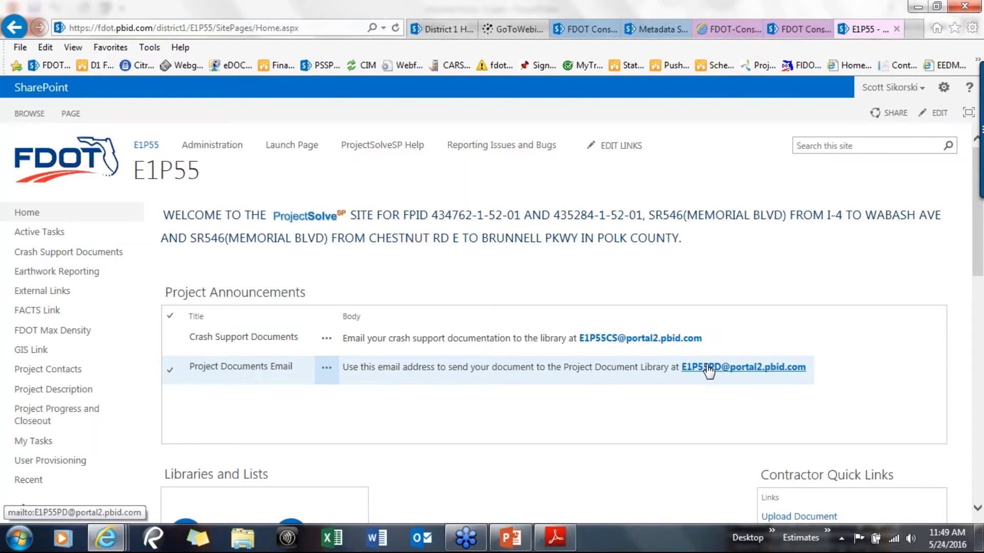
click(709, 367)
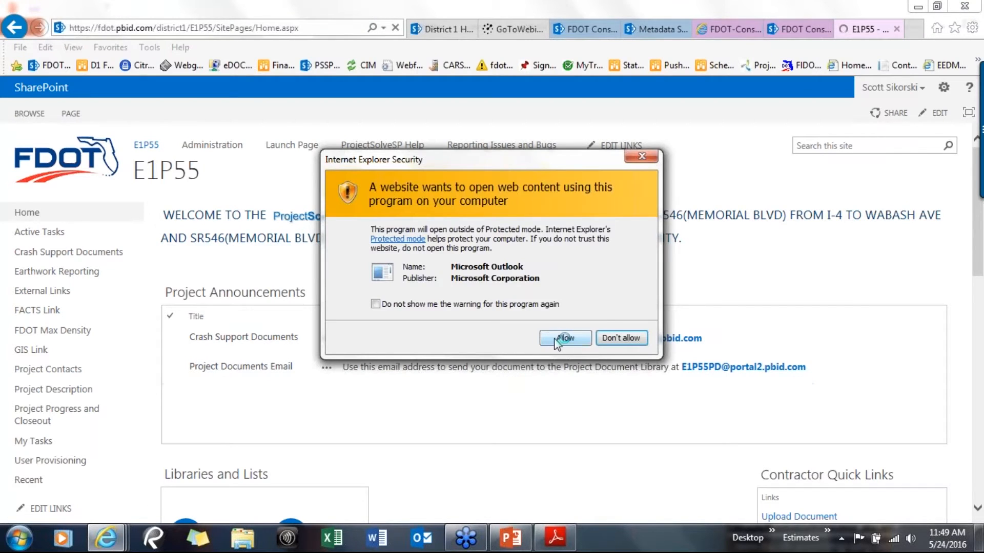
click(562, 338)
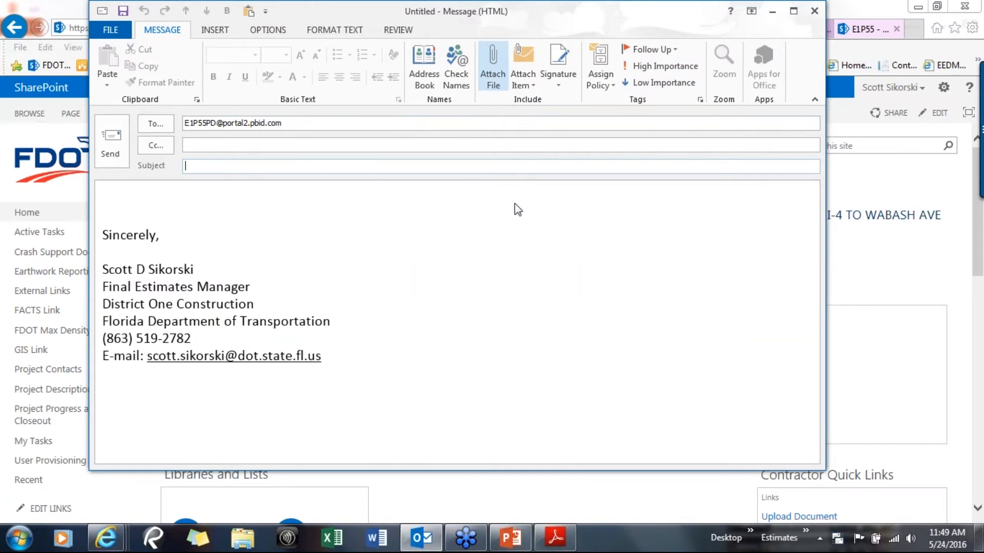
Attach 05242016 Sign Stucture 1007001 Stockpiled Materials 700-010-42 -20103245201.pdf from TEST documents, set the subject to Test, and send the email
click(493, 67)
double_click(441, 114)
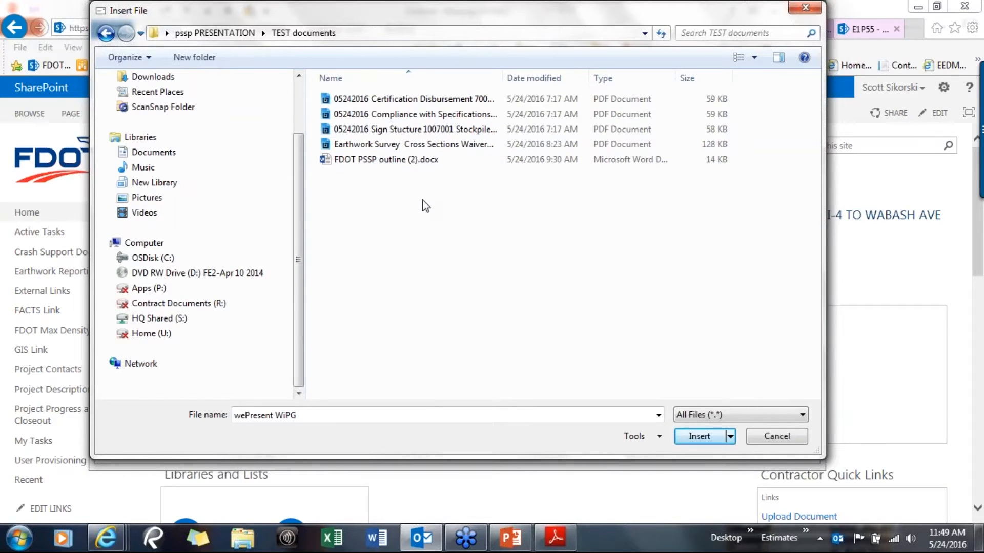
double_click(384, 131)
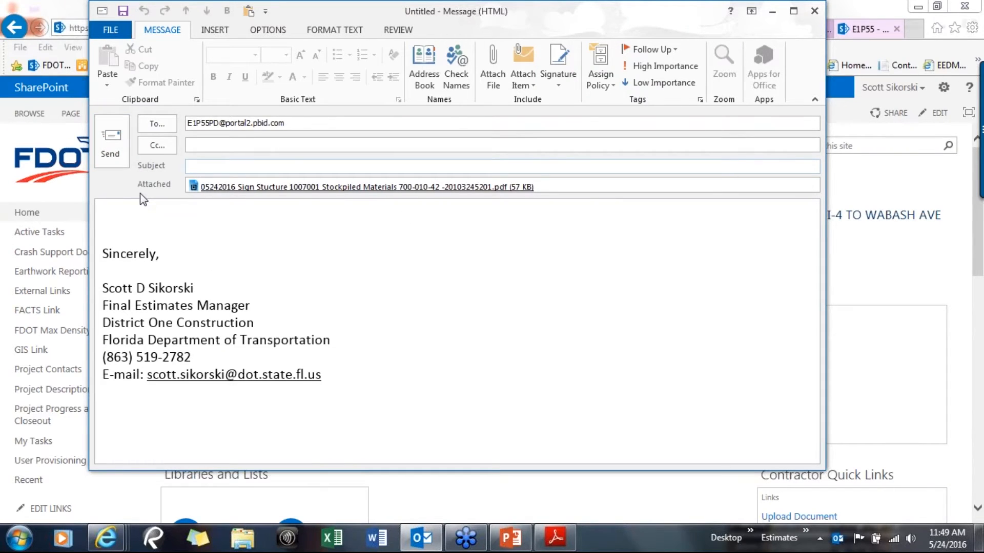
text(Test)
click(98, 137)
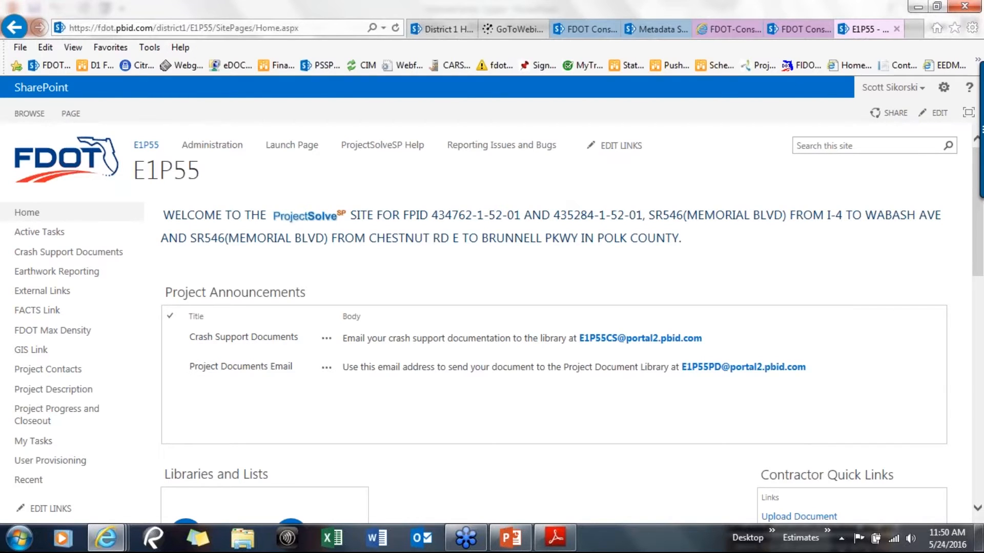
Open the Project Documents library from the E1P55 home page
scroll(417, 468, down, 2)
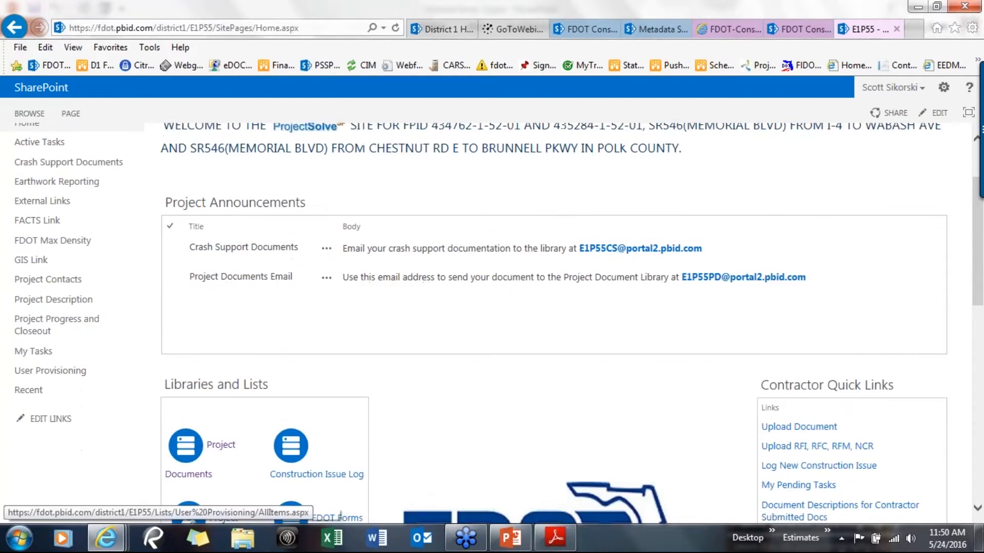
click(221, 415)
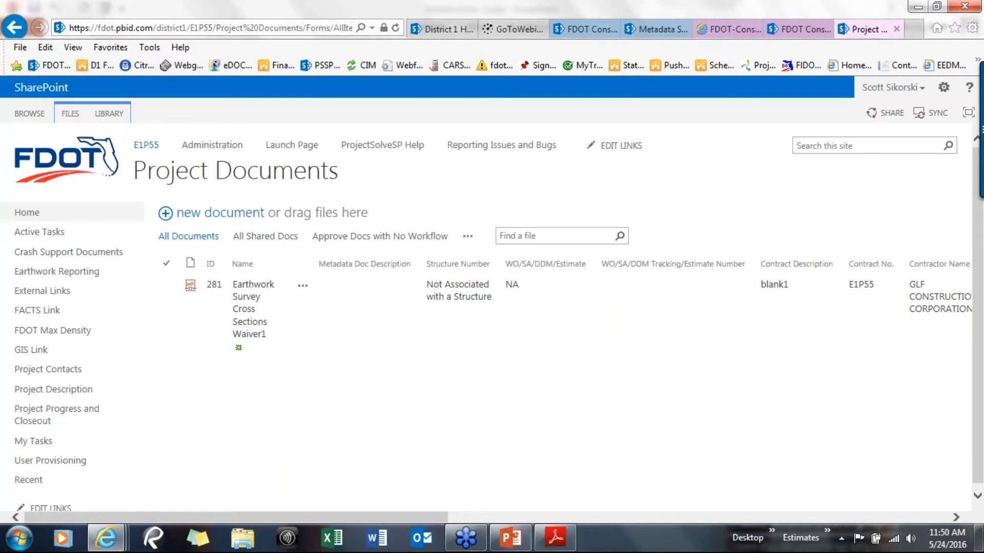
click(395, 29)
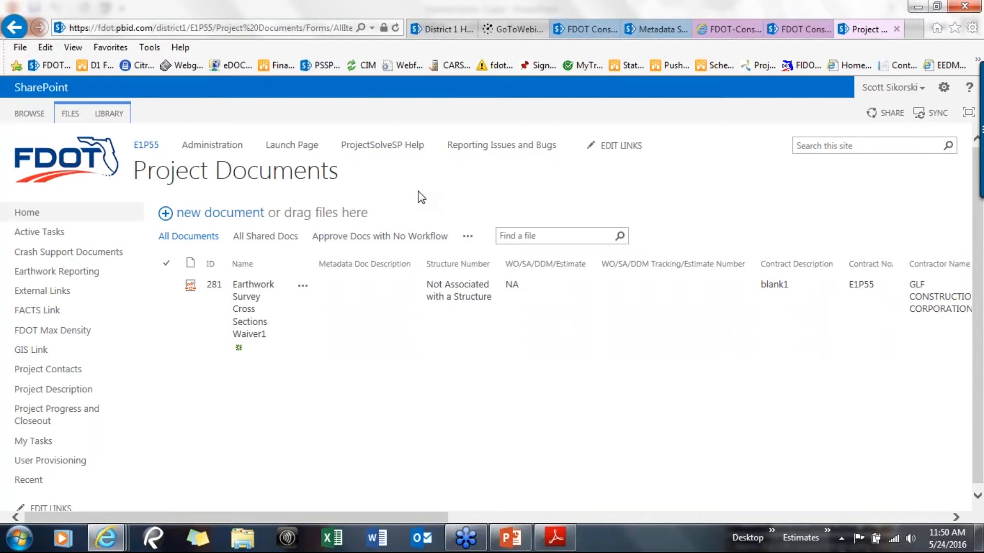
Place the library beside the TEST documents folder, drag 05242016 Certification Disbursement 700-010-38.pdf into it, and refresh the page
double_click(600, 9)
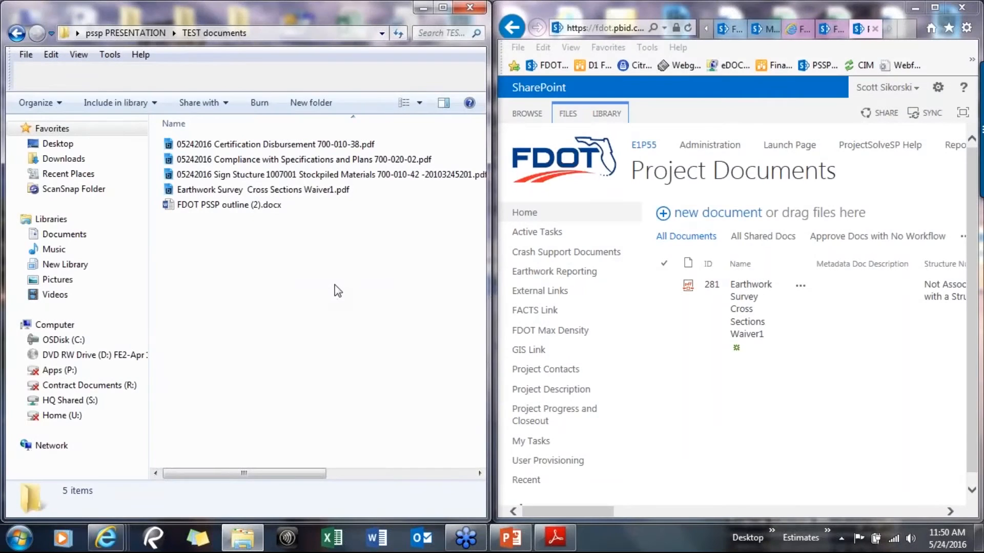
click(275, 148)
drag(275, 147, 735, 247)
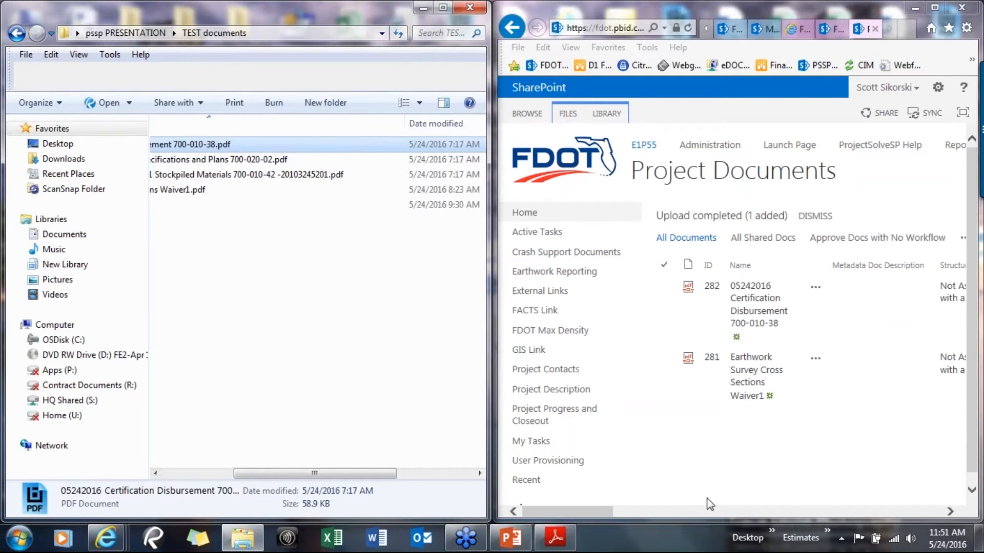
click(688, 32)
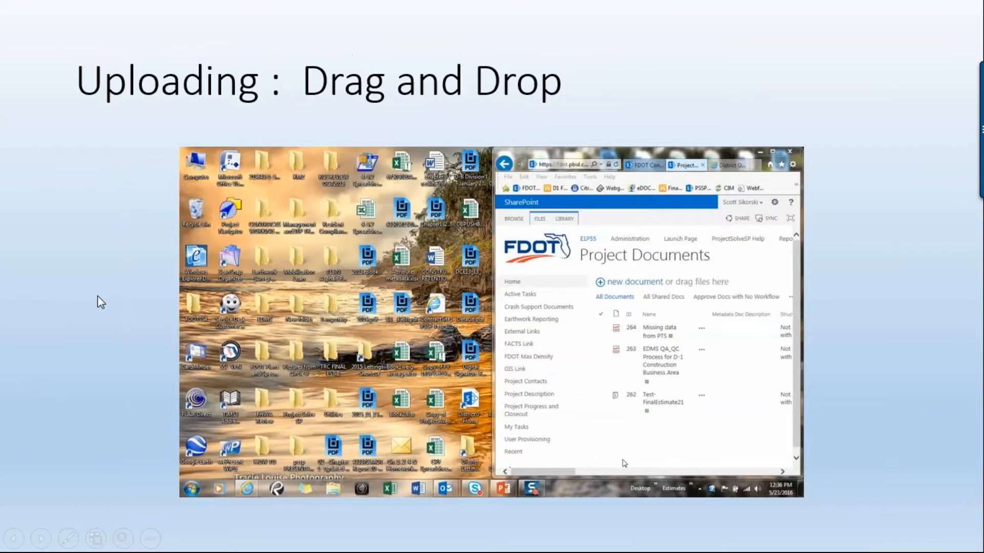
Move through the presentation slides to the Project Documents attribution slide and follow its link
click(103, 293)
key(Left)
click(108, 300)
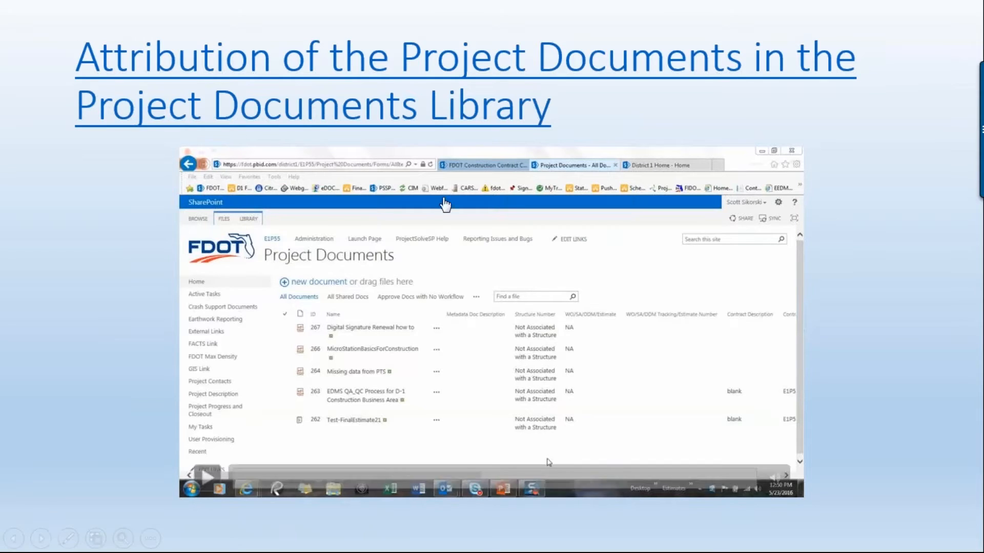
click(418, 75)
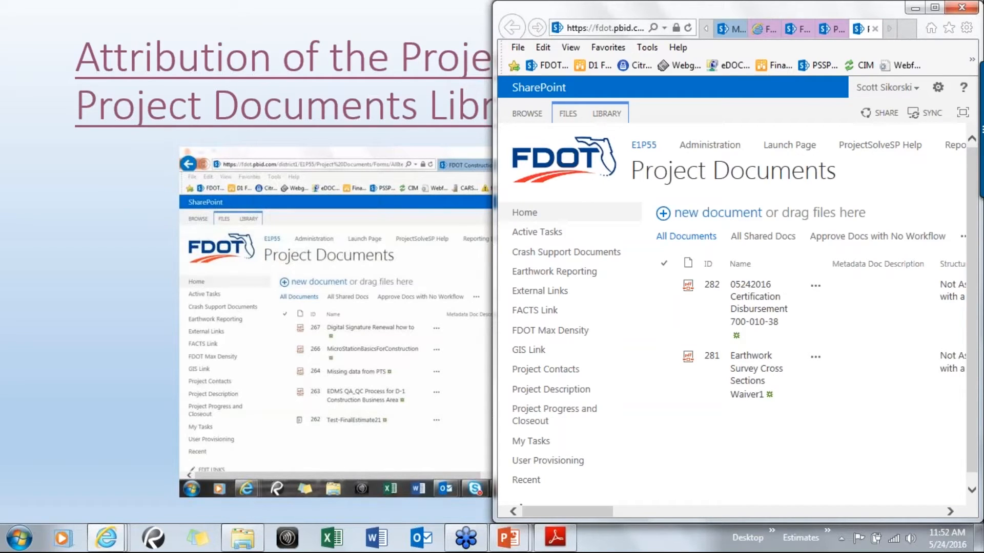
Maximize the library window and scroll across the uploaded documents' metadata columns
click(935, 7)
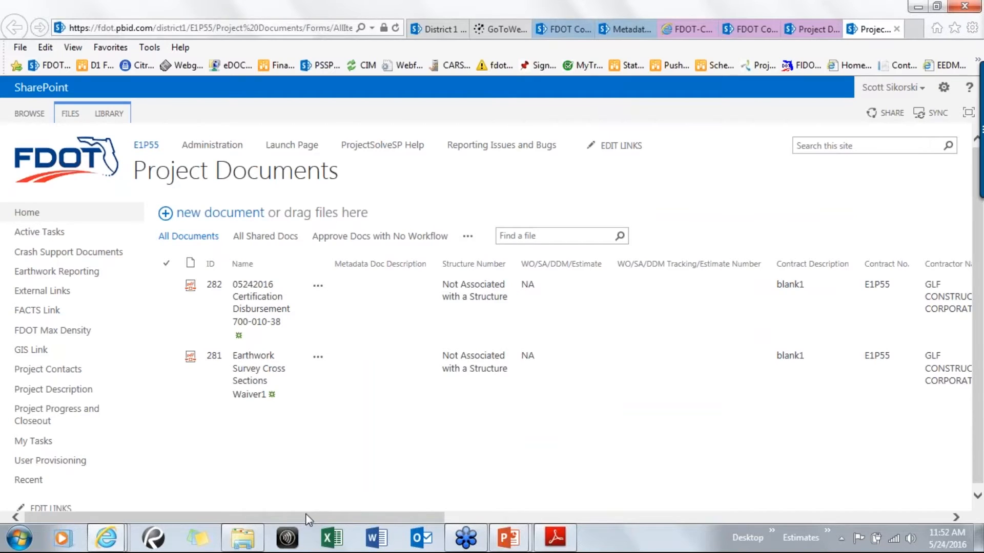
drag(305, 513, 390, 519)
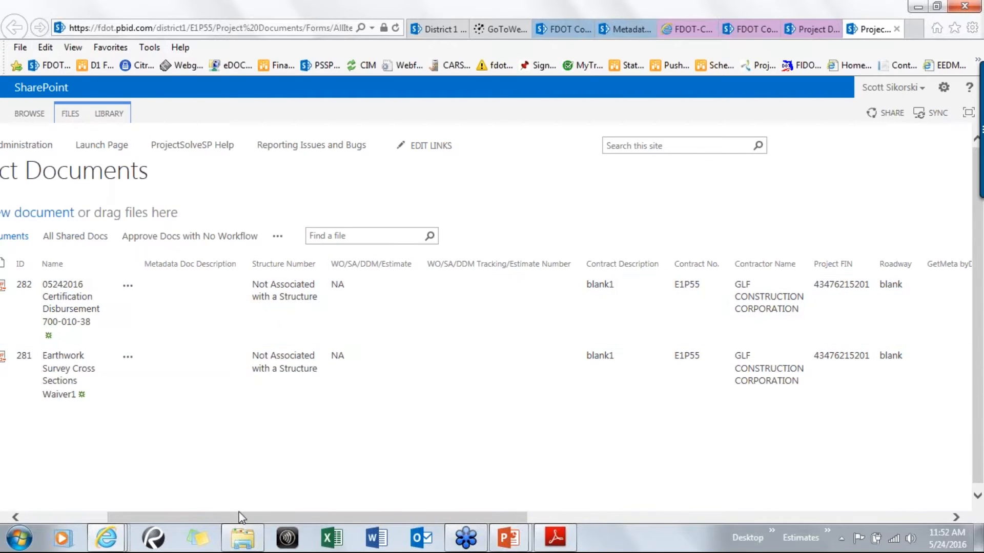
drag(240, 517, 352, 533)
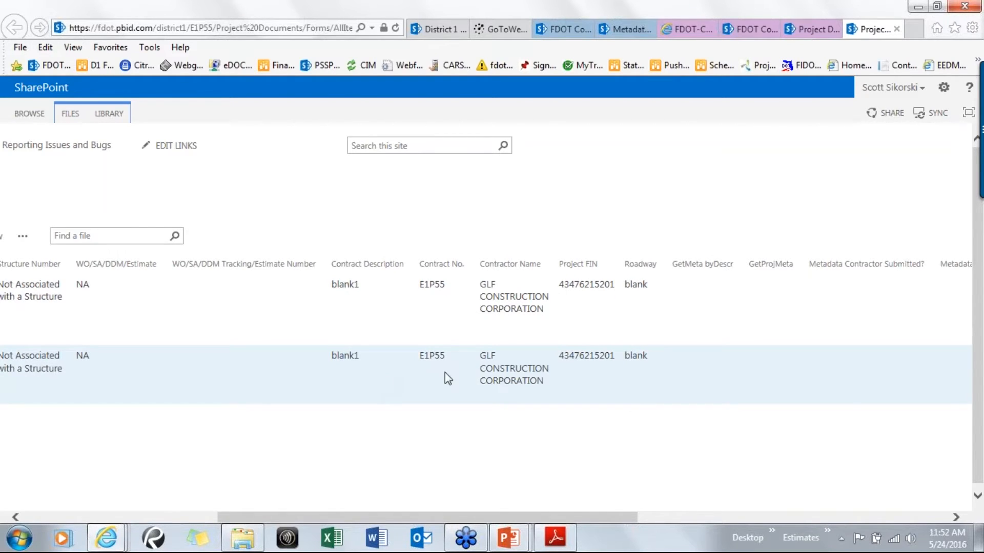
middle_click(518, 438)
middle_click(240, 434)
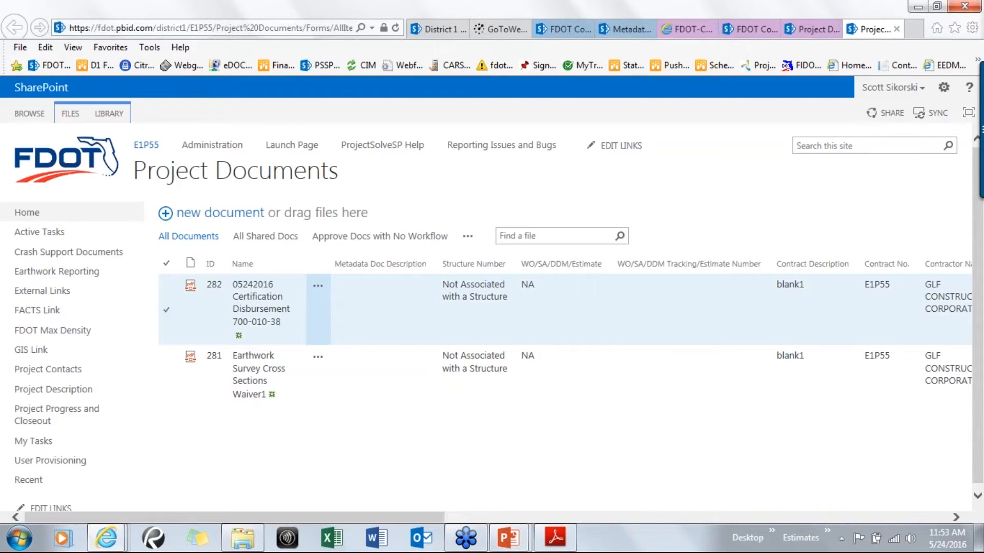
click(320, 291)
click(319, 288)
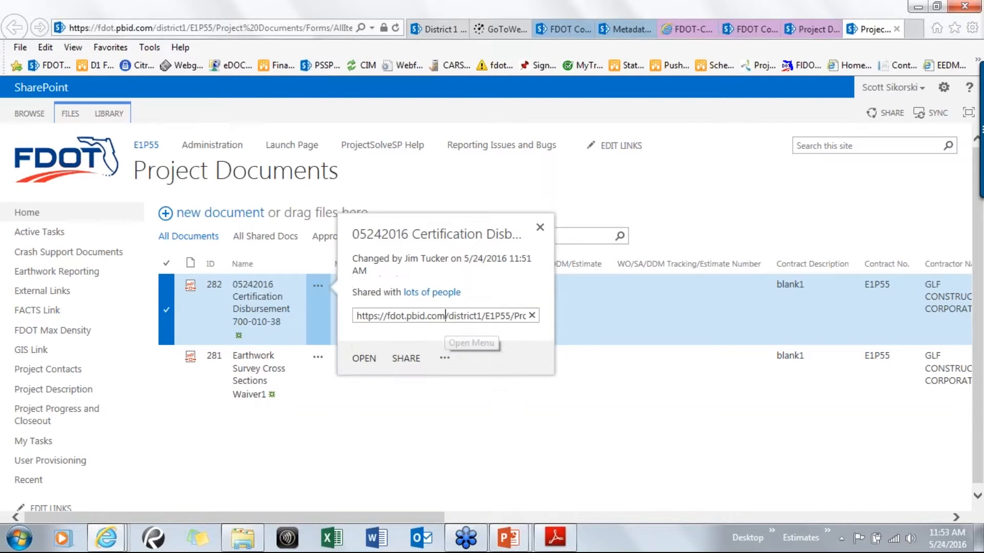
click(446, 361)
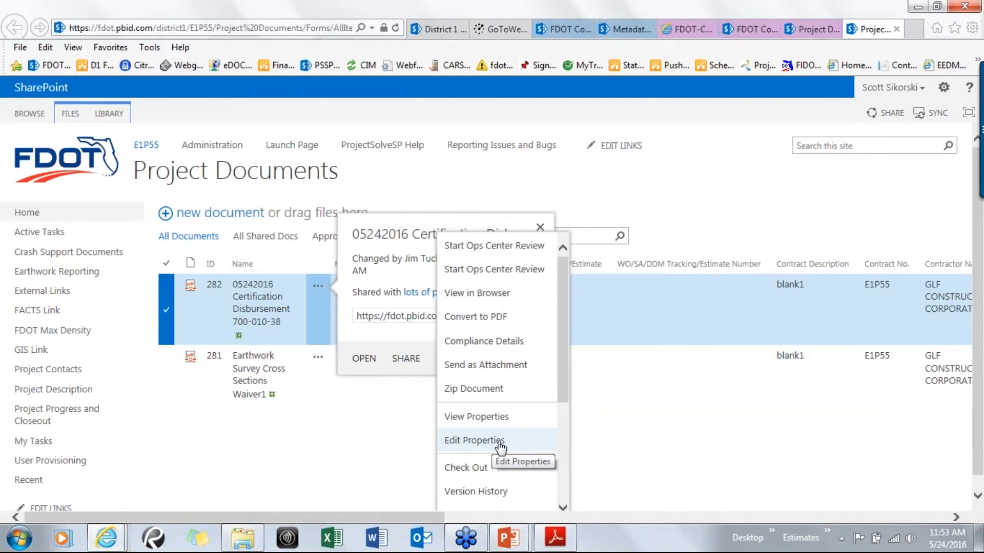
click(380, 434)
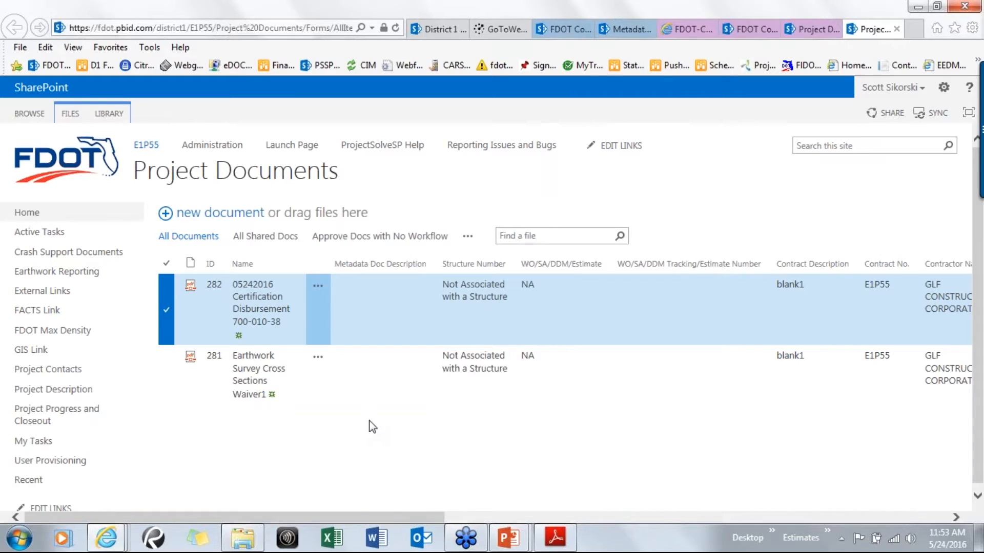
Open the Certification Disbursement PDF in a new window and arrange it beside the library
right_click(258, 306)
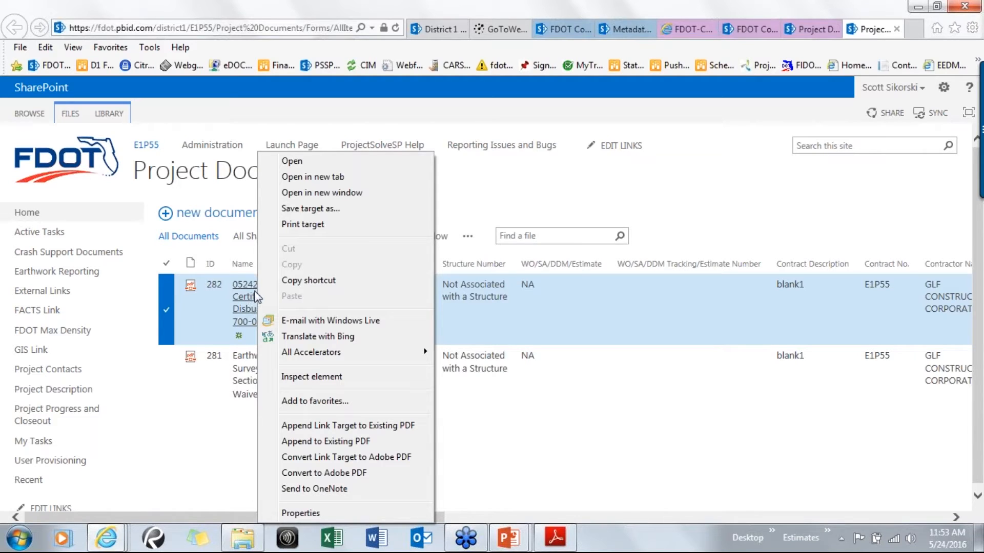
click(303, 194)
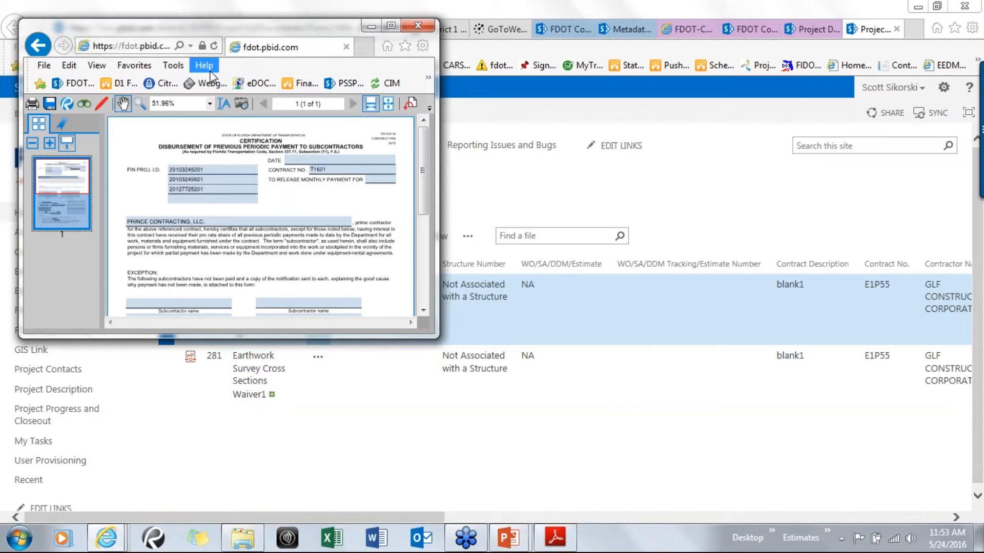
drag(239, 29, 1, 165)
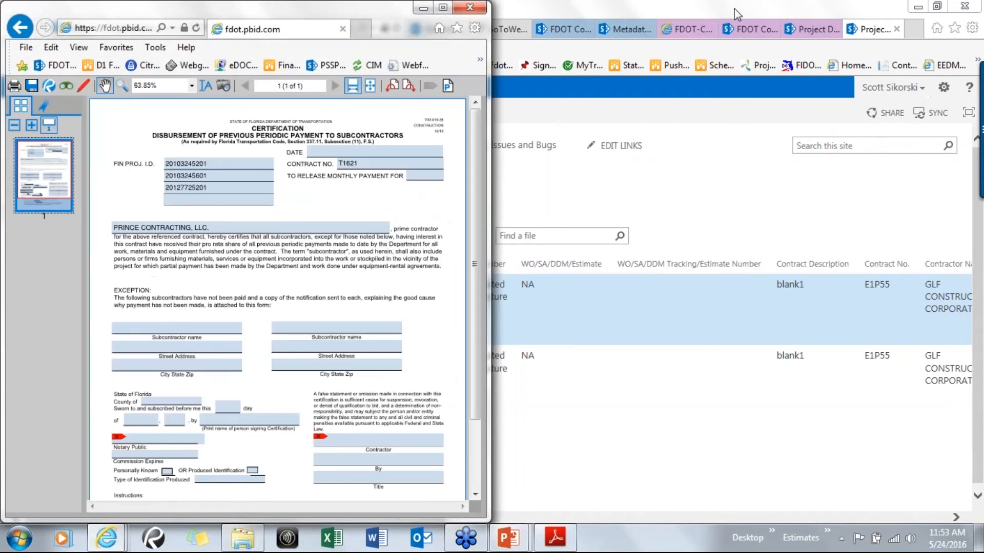
drag(732, 8, 983, 123)
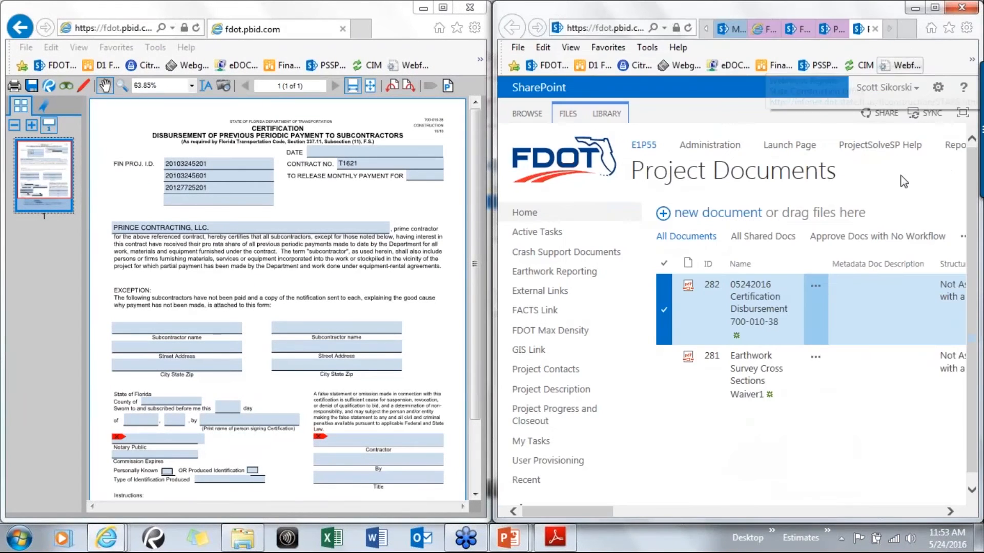
Open Edit Properties for the Certification Disbursement document and maximize the form window
click(815, 288)
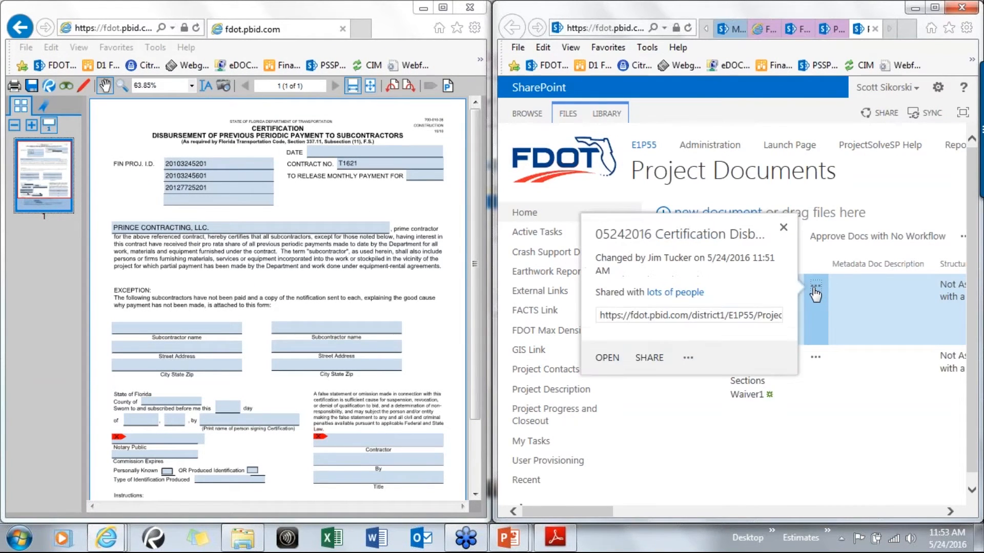
click(688, 359)
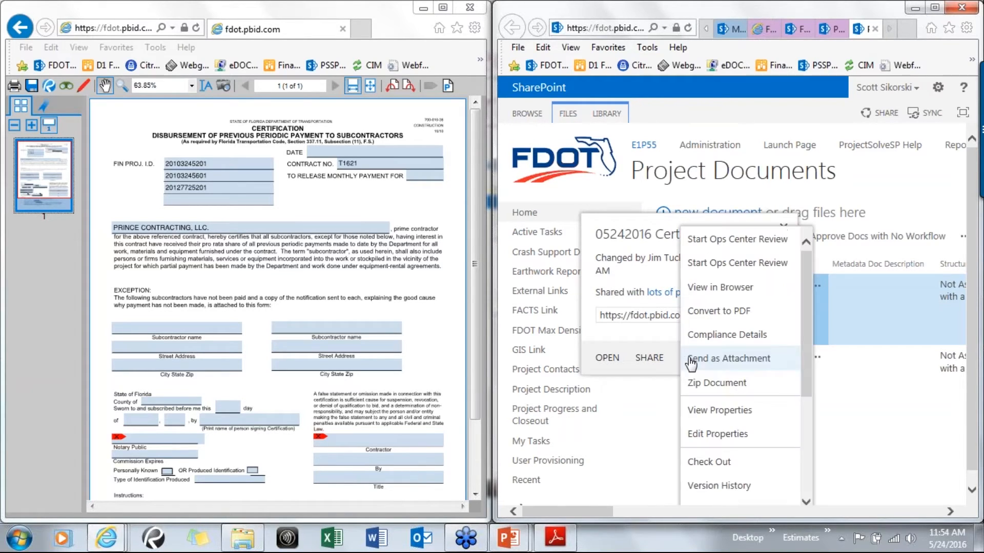
click(734, 435)
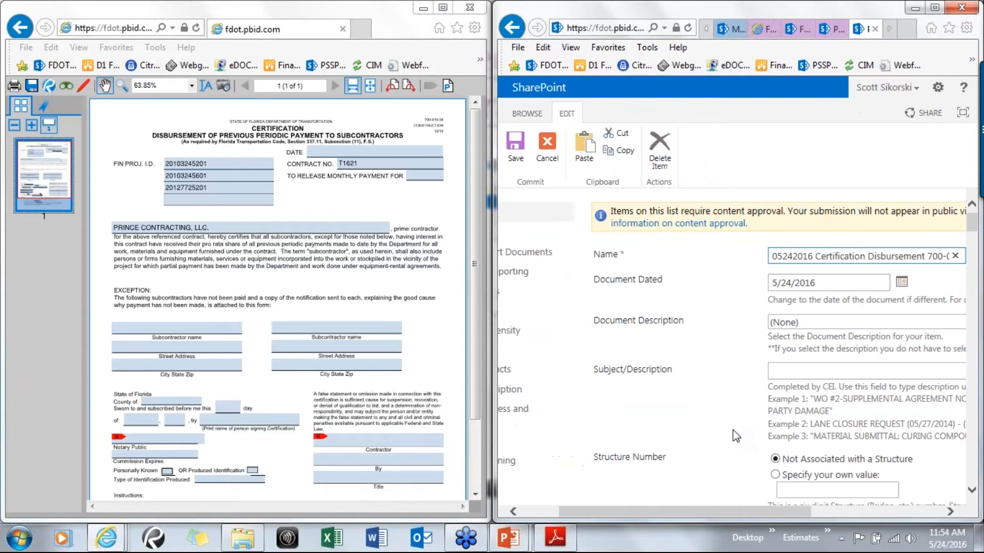
click(934, 7)
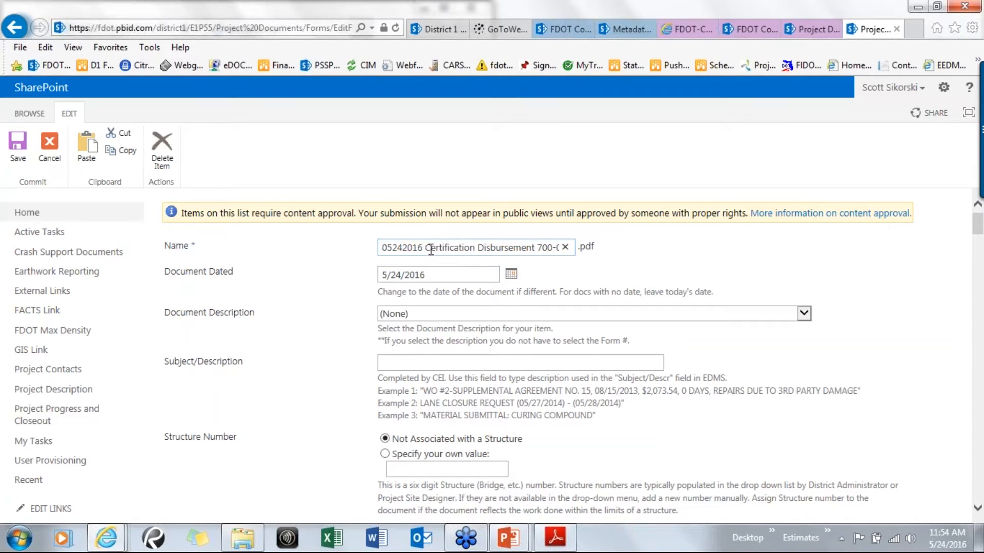
Set the Structure Number option to Specify your own value
drag(424, 247, 371, 260)
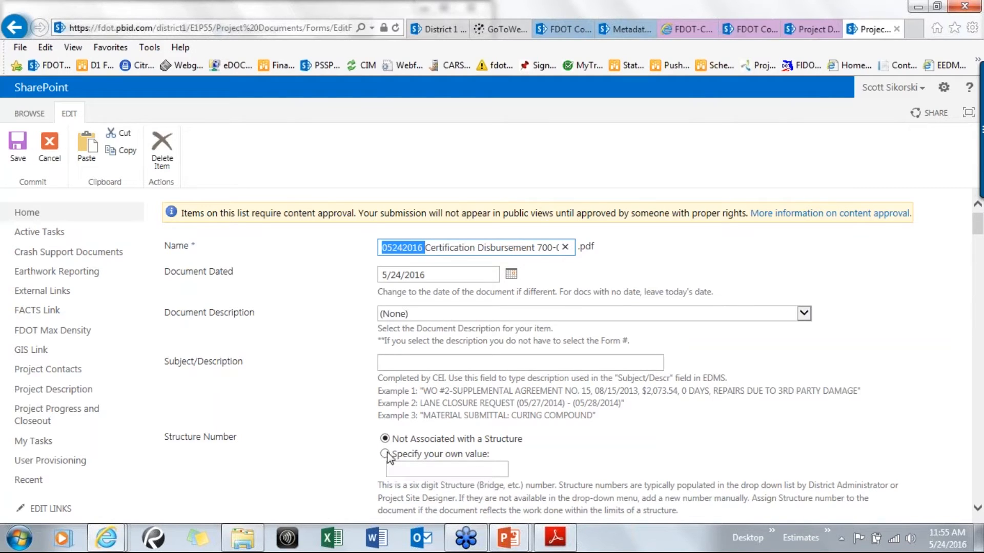
click(417, 472)
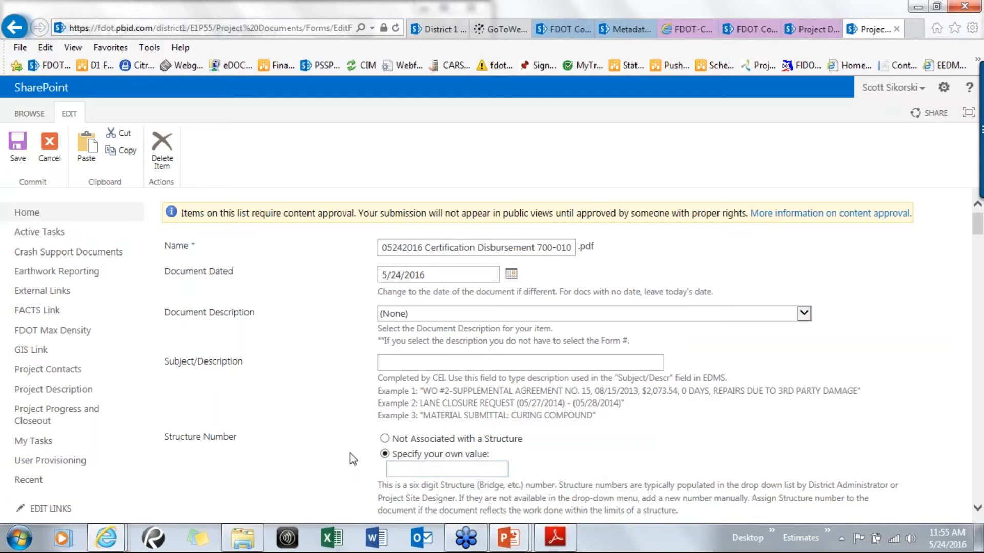
Set WO/SA/DDM/Estimate to WO and place the cursor in the tracking number field
scroll(347, 449, down, 1)
scroll(346, 449, down, 1)
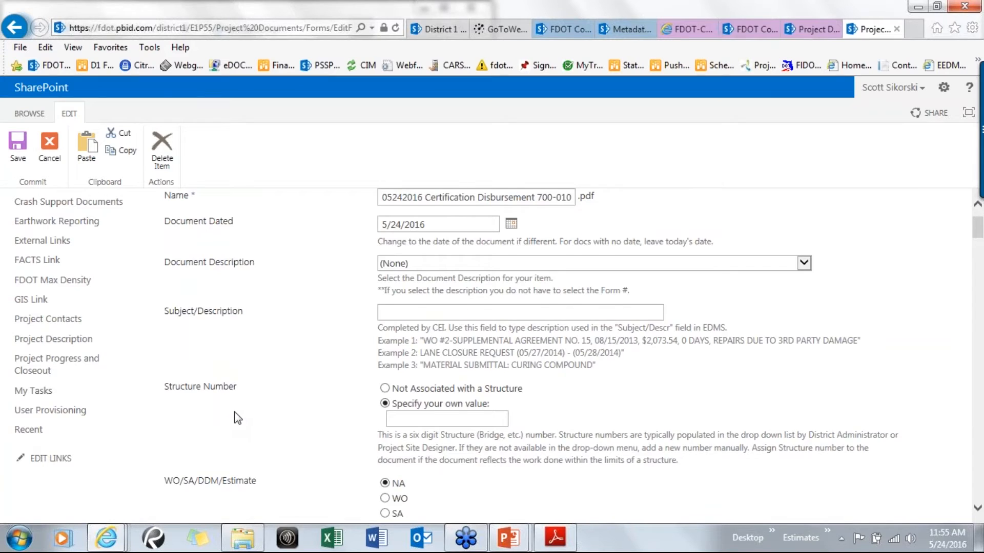
scroll(237, 417, down, 2)
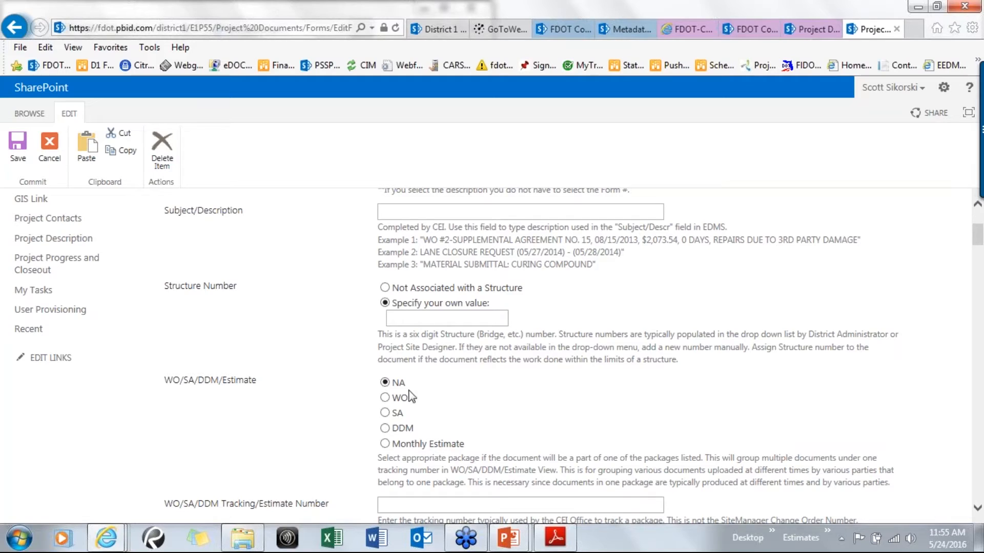
click(385, 398)
click(385, 398)
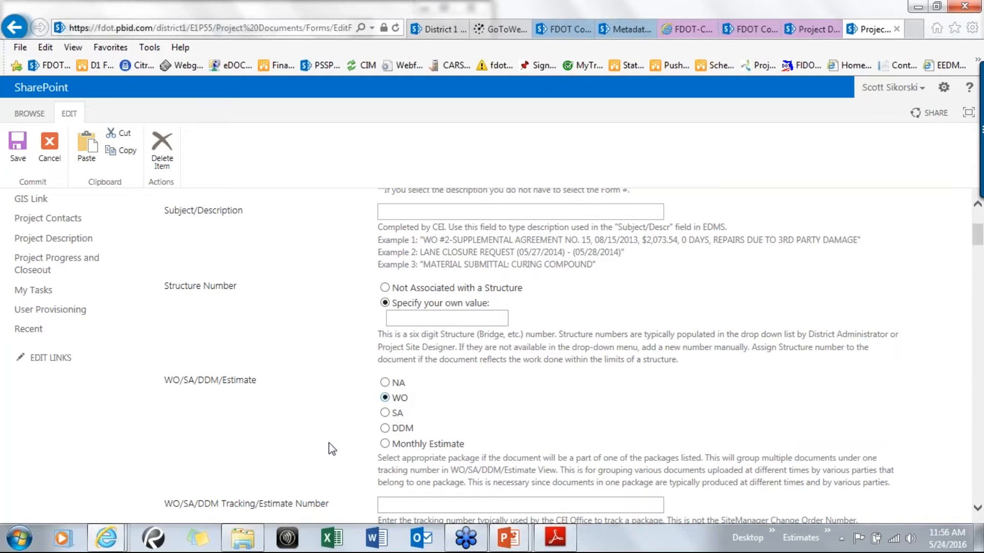
click(389, 505)
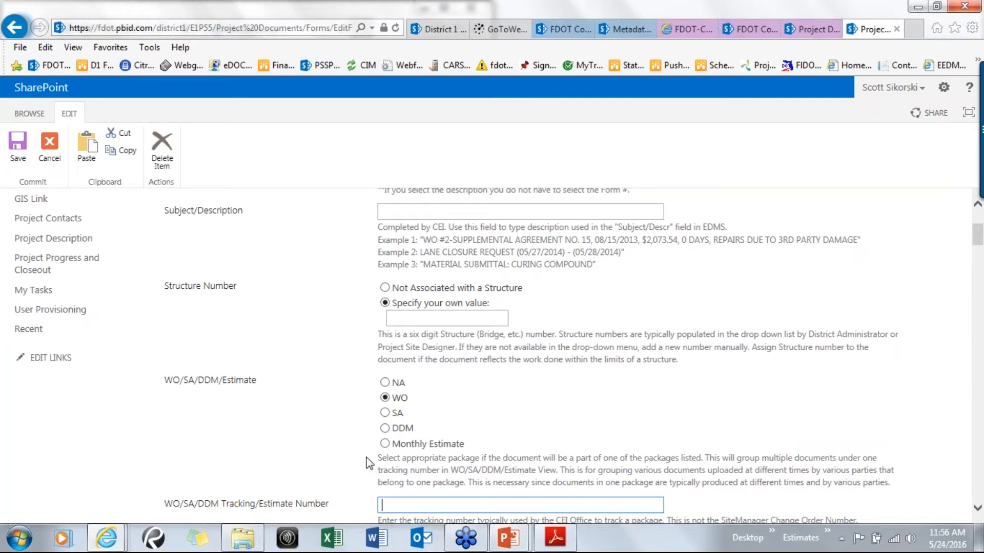
Review the remaining fields of the properties form, from the comment boxes down to the metadata fields
scroll(356, 463, down, 3)
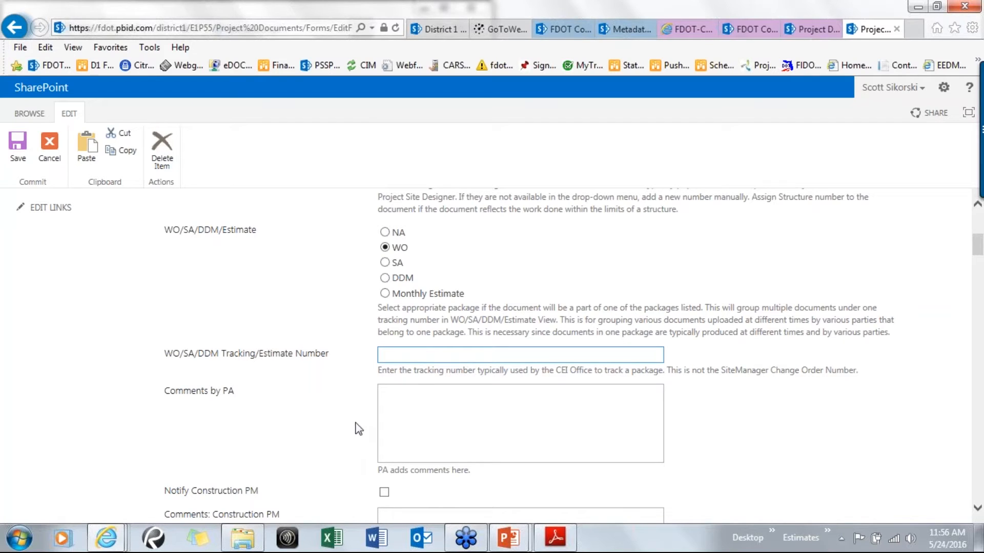
click(405, 419)
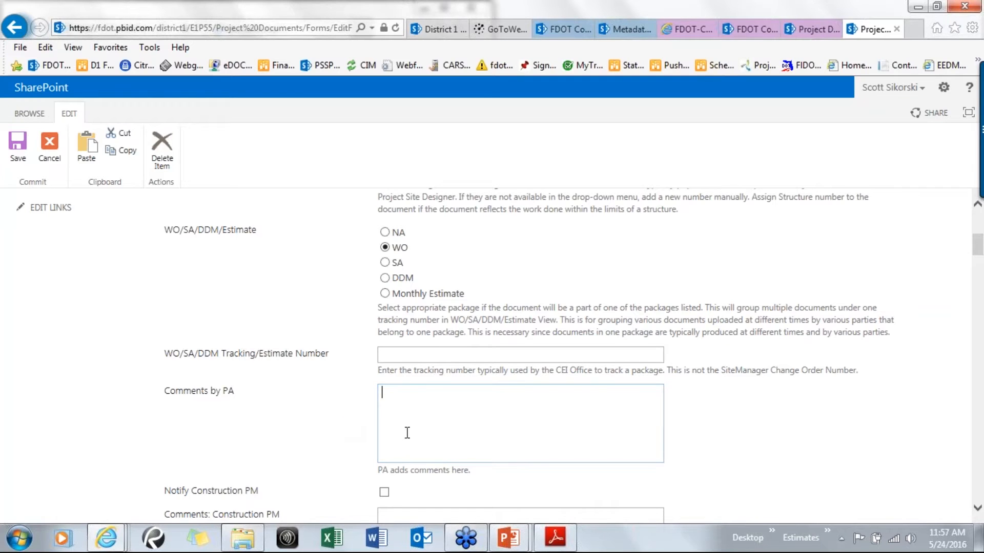
scroll(336, 442, down, 3)
scroll(341, 457, down, 3)
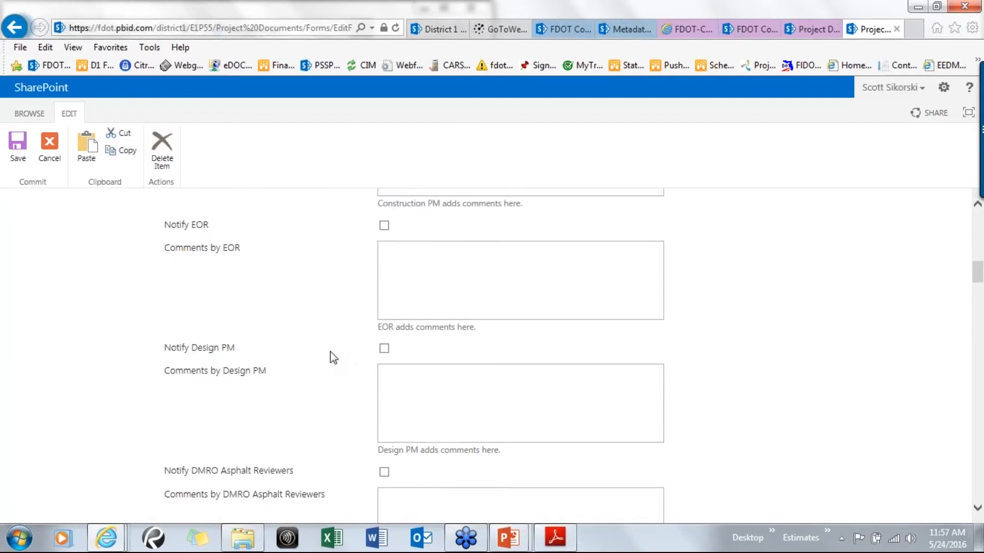
scroll(330, 360, up, 3)
scroll(328, 369, up, 1)
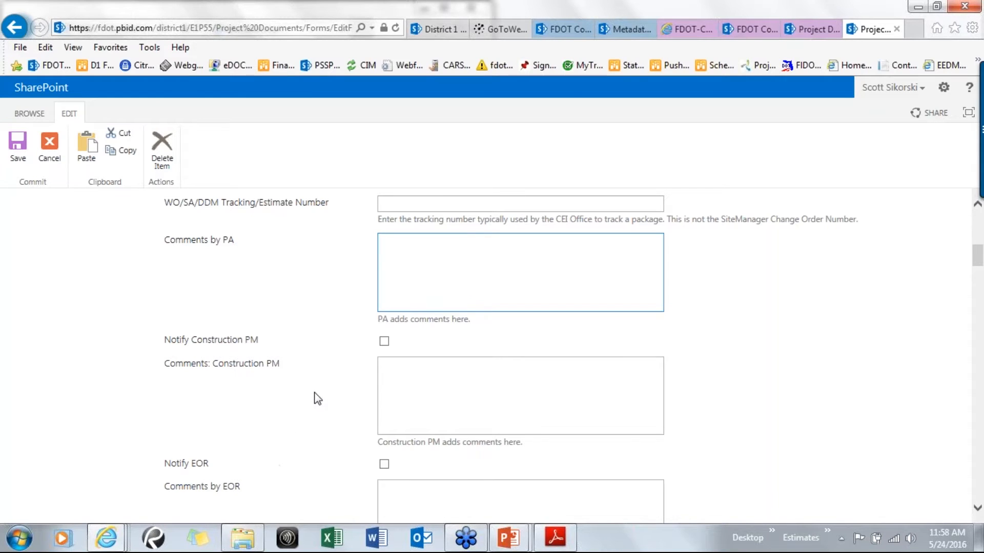
scroll(315, 398, down, 10)
scroll(317, 399, down, 20)
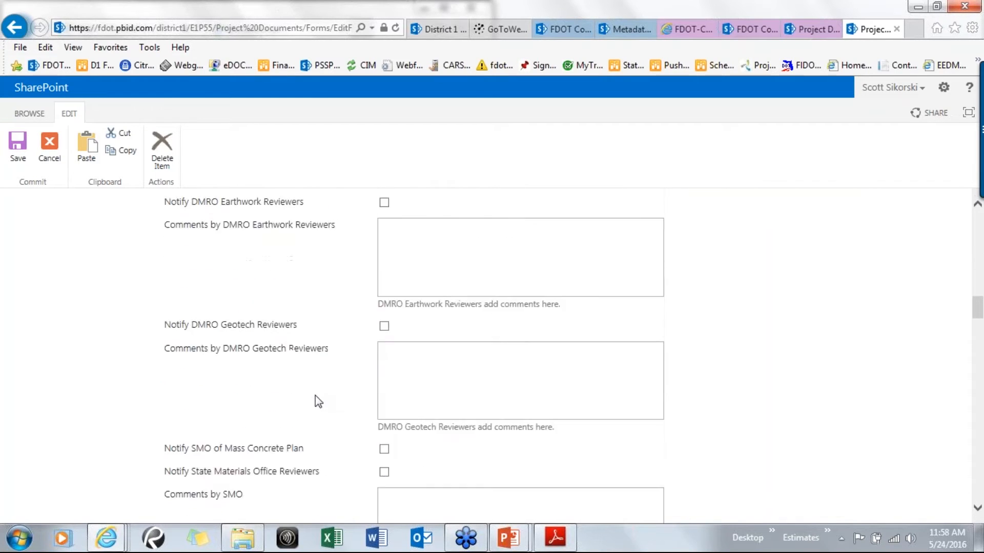
scroll(315, 405, down, 20)
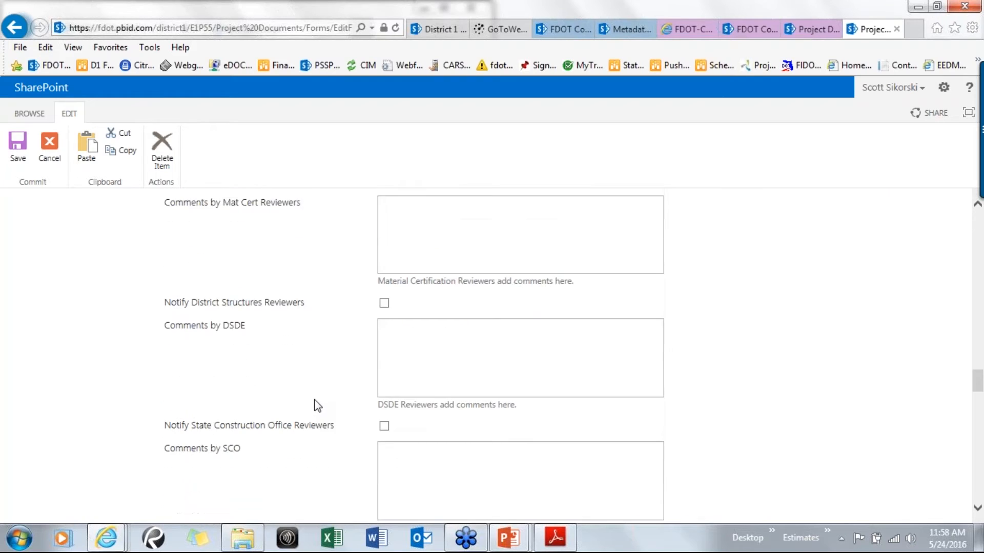
scroll(315, 407, down, 5)
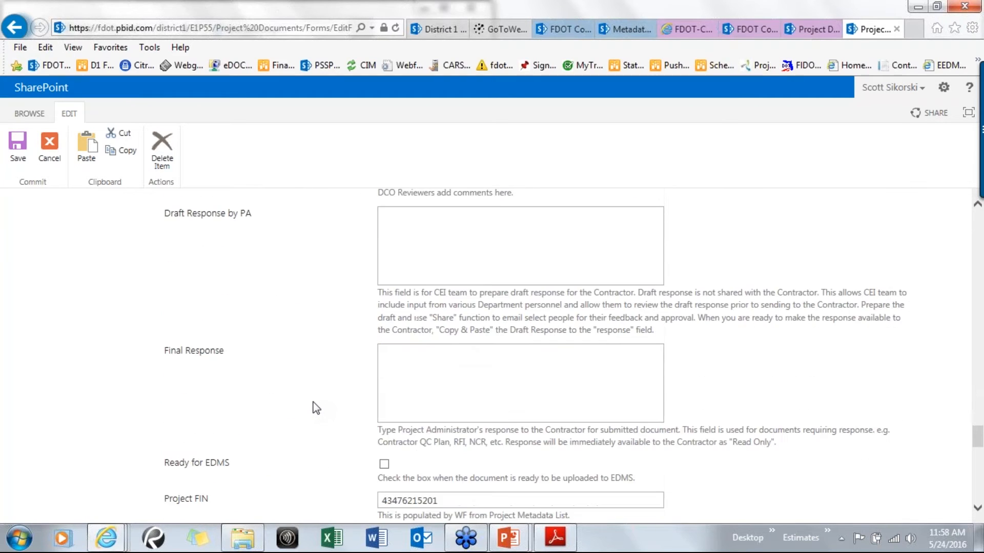
scroll(369, 266, up, 5)
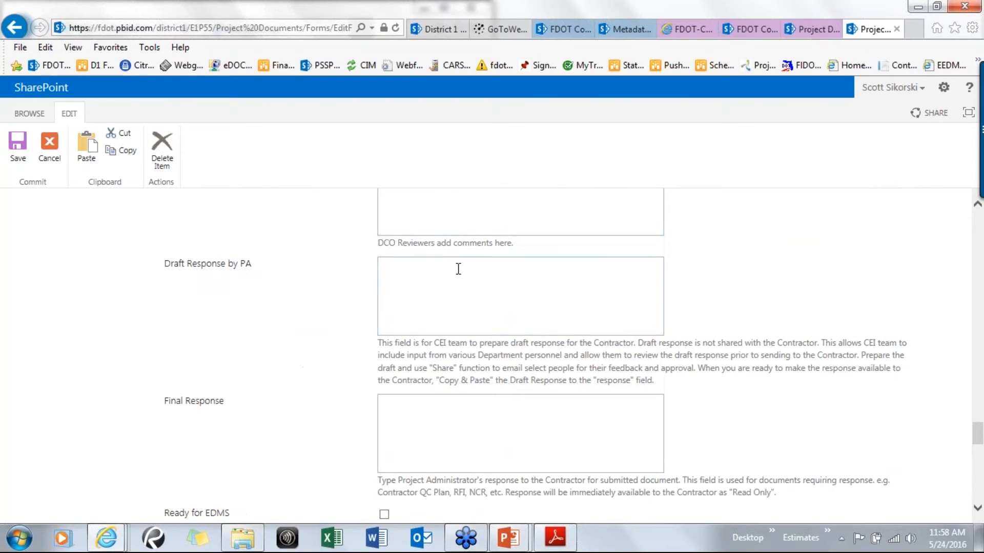
scroll(304, 342, down, 4)
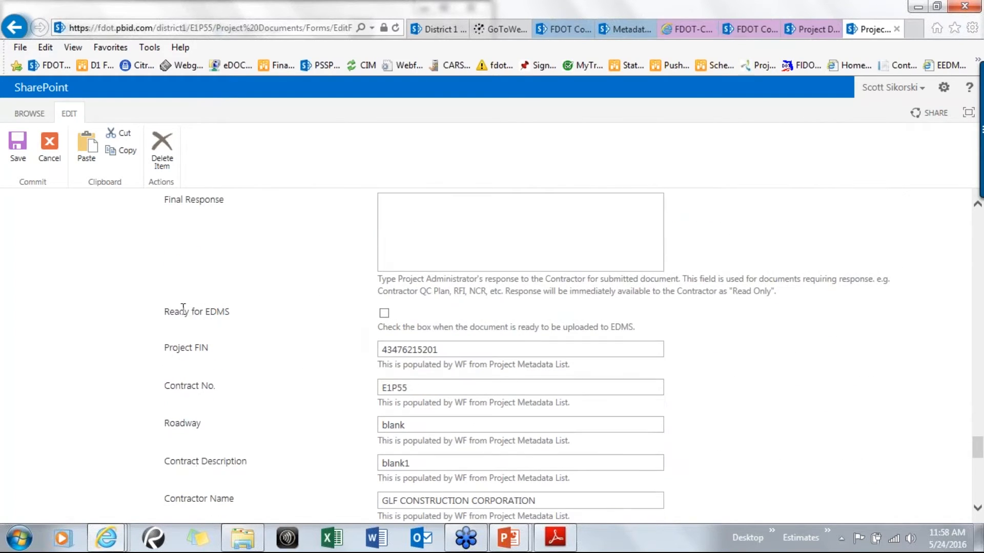
drag(161, 311, 206, 314)
click(273, 317)
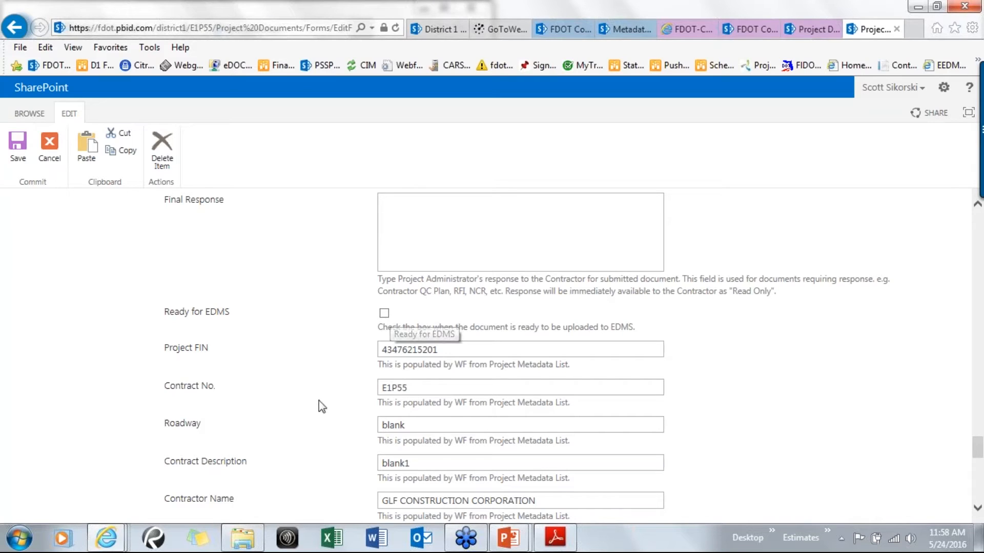
scroll(318, 409, down, 2)
scroll(321, 425, down, 5)
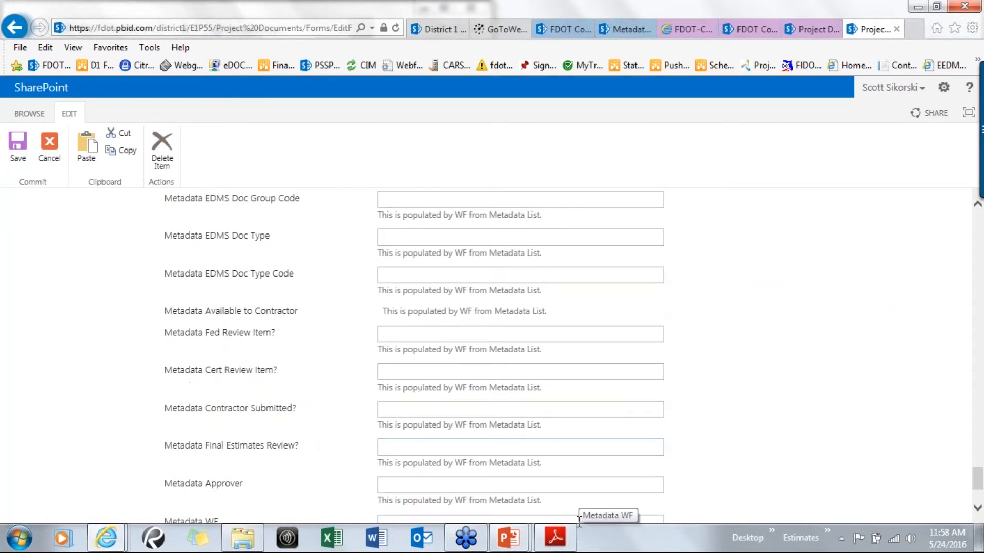
scroll(731, 456, up, 3)
scroll(770, 453, up, 15)
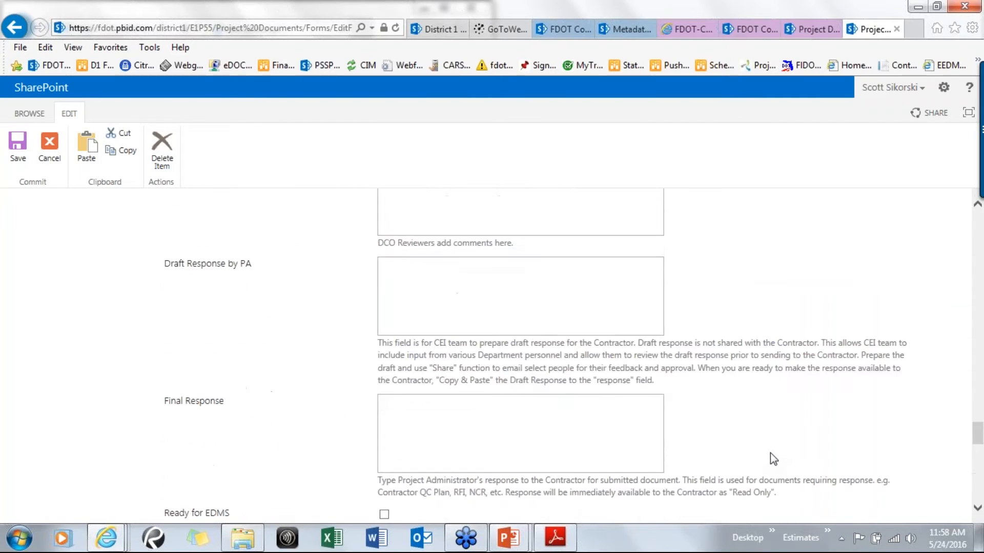
scroll(770, 452, up, 15)
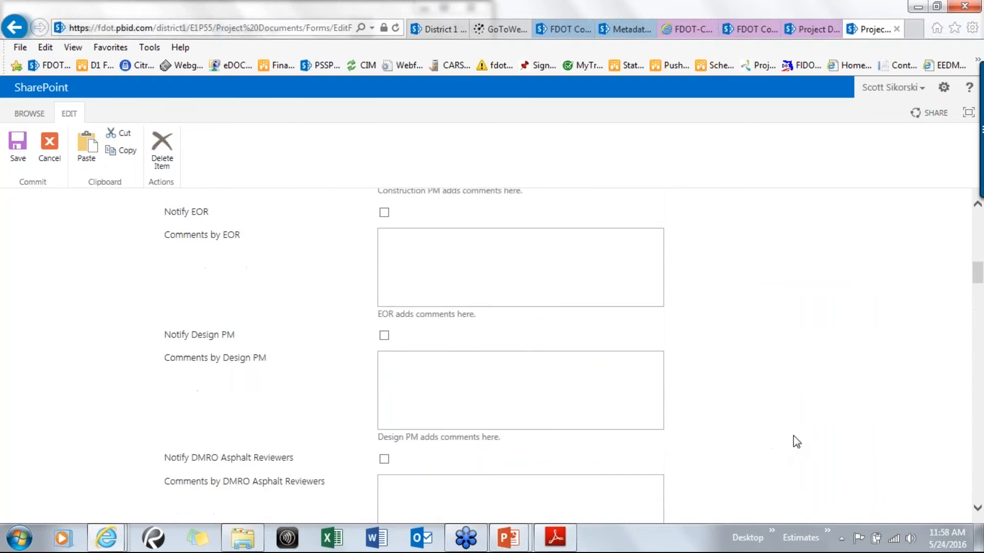
scroll(796, 441, up, 5)
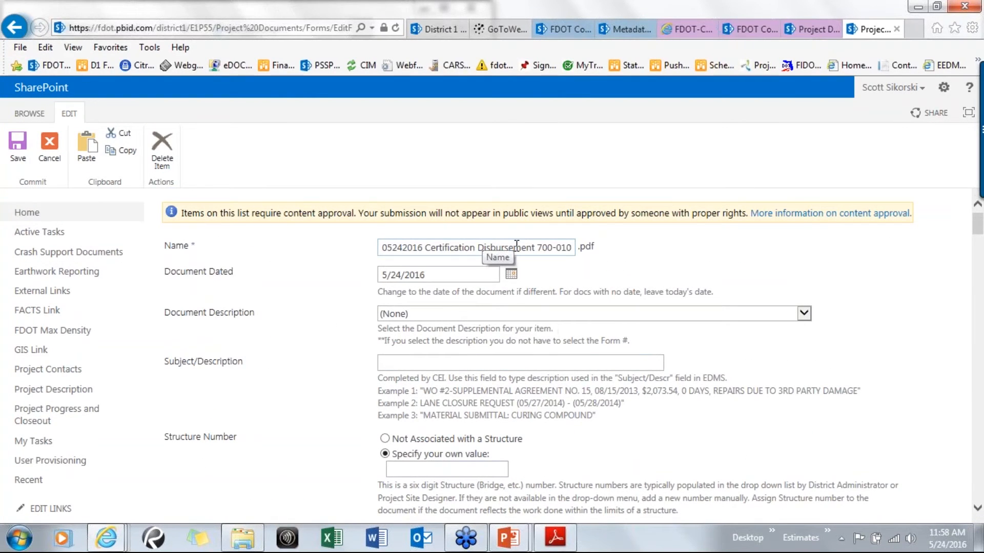
Set the Document Description to 700-010-38 Certification of Payment to Subs, matching the form number in the name
drag(538, 251, 580, 249)
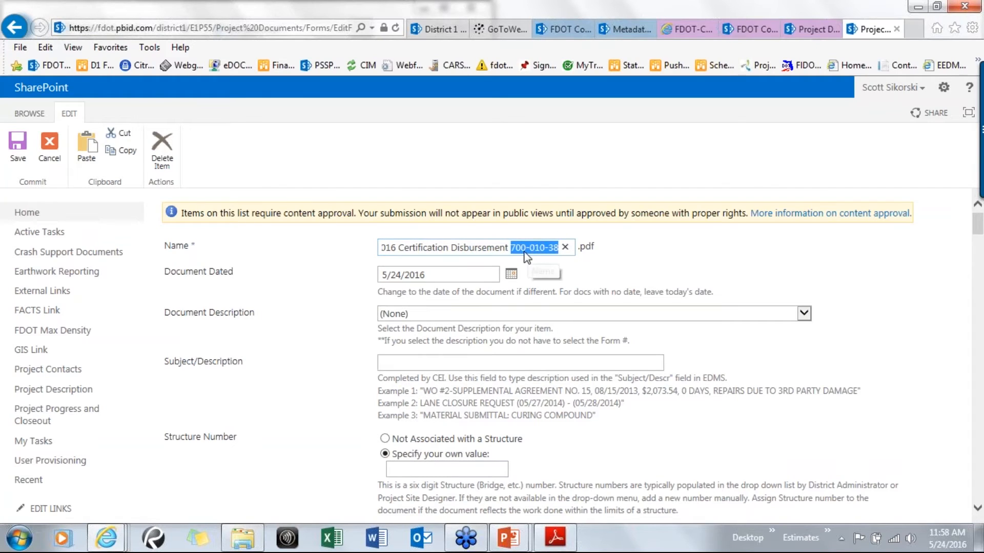
click(595, 313)
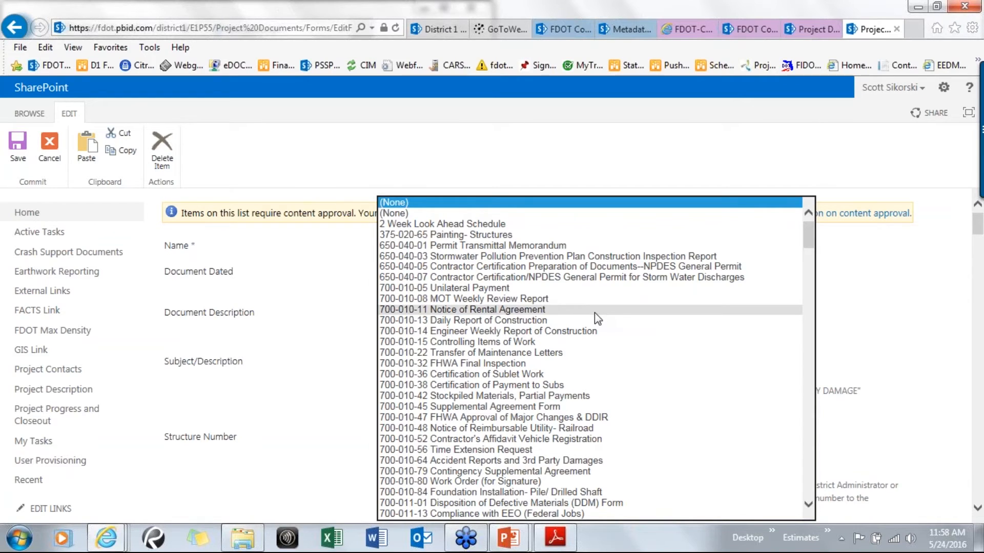
key(7)
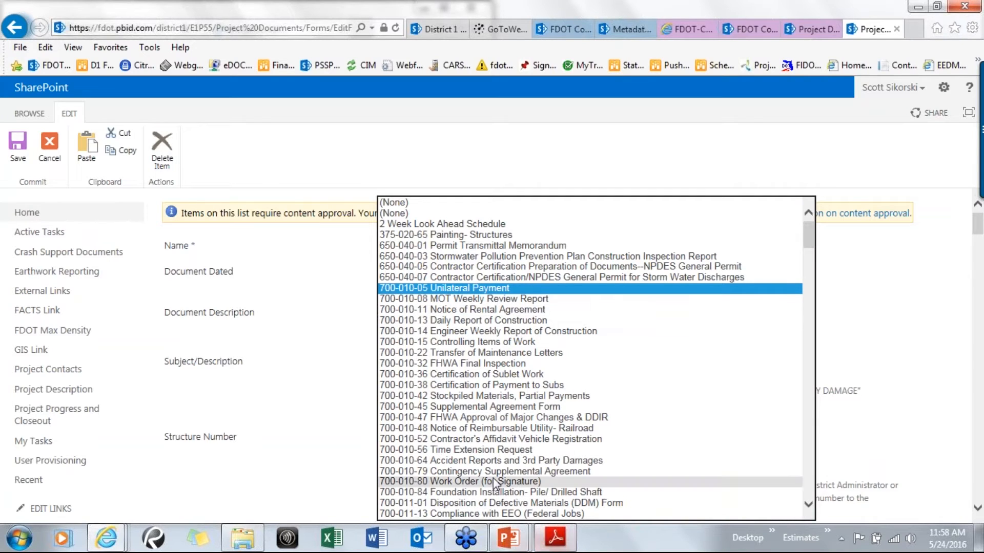
click(454, 385)
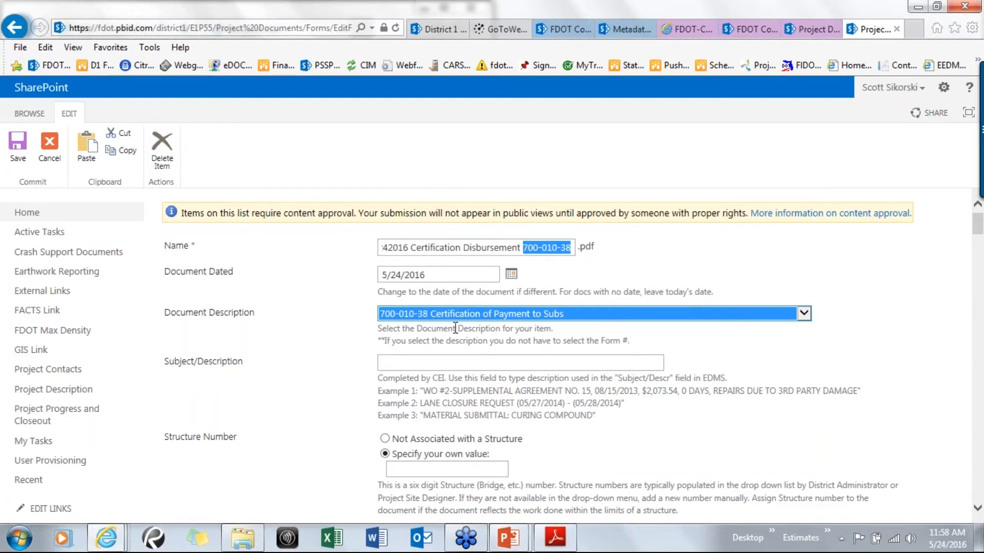
Change the Document Description to Certification of Payment to Subs, 700-010-38
click(804, 313)
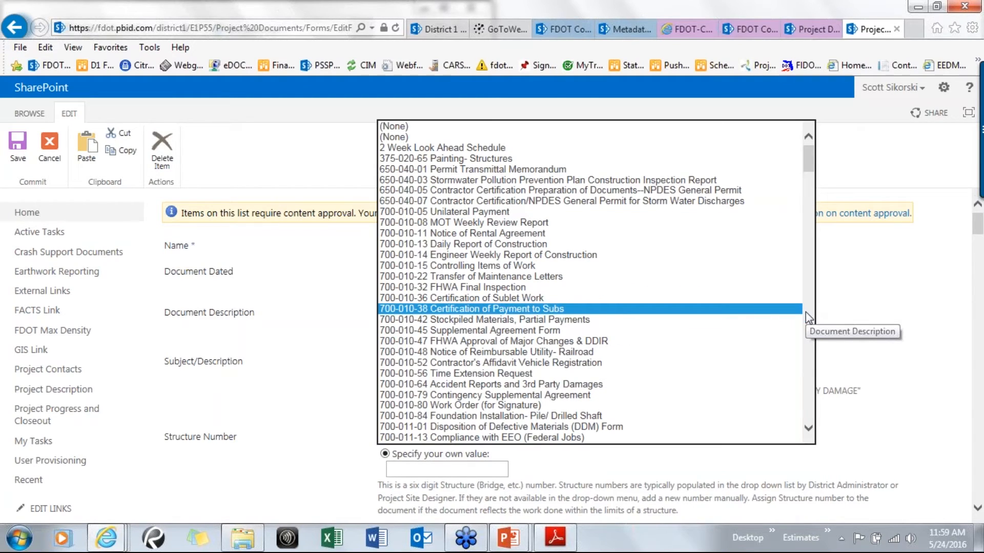
key(c)
scroll(760, 332, down, 1)
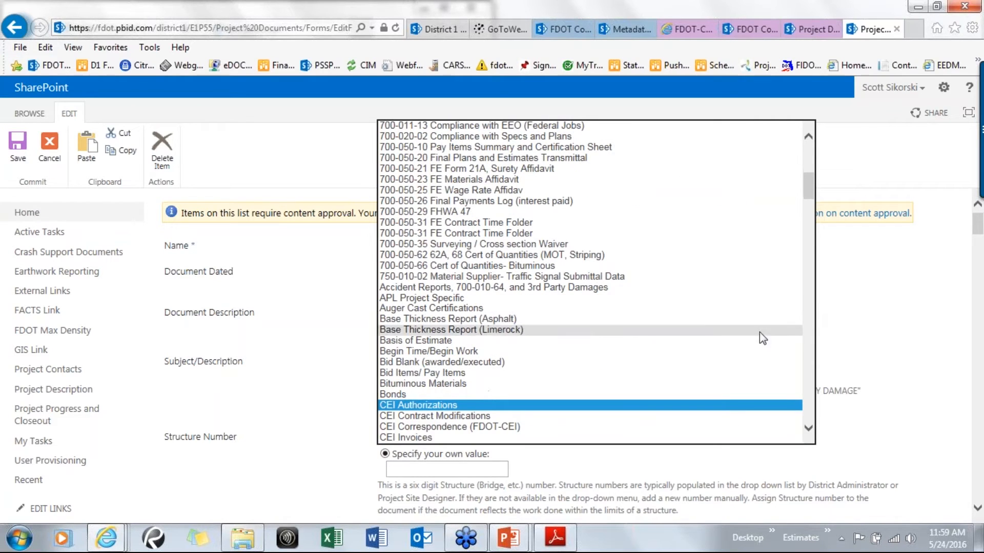
scroll(711, 355, down, 5)
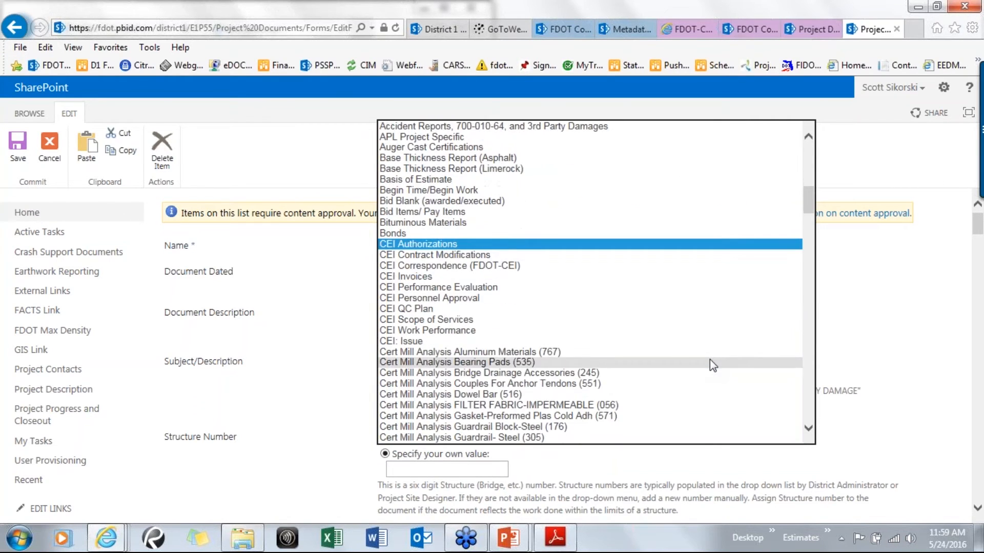
scroll(710, 361, down, 9)
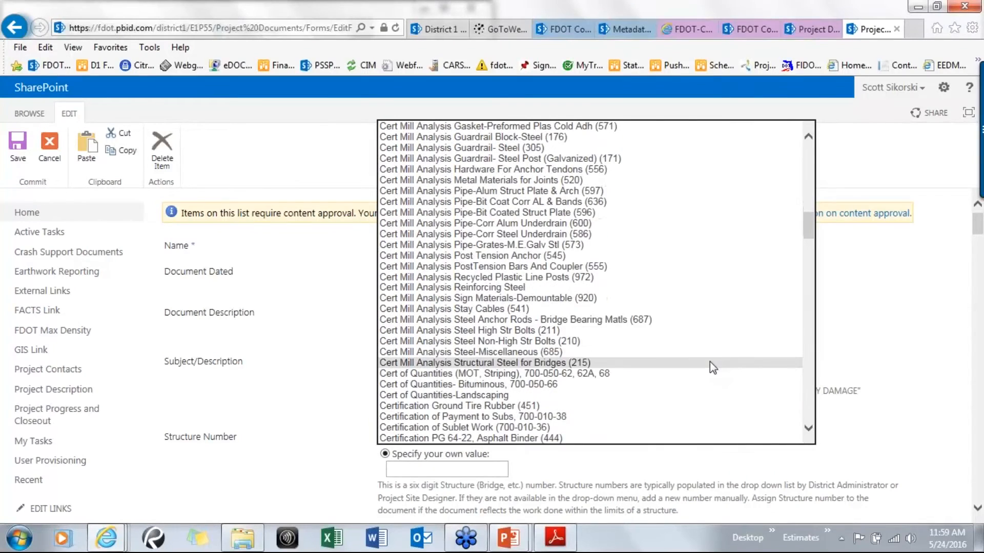
scroll(709, 361, down, 2)
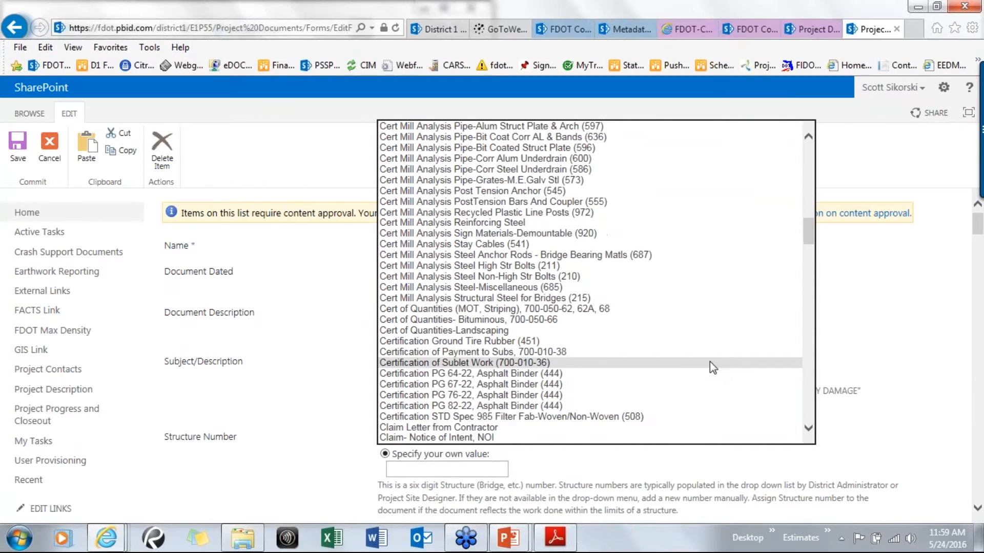
scroll(709, 362, down, 9)
scroll(484, 313, up, 2)
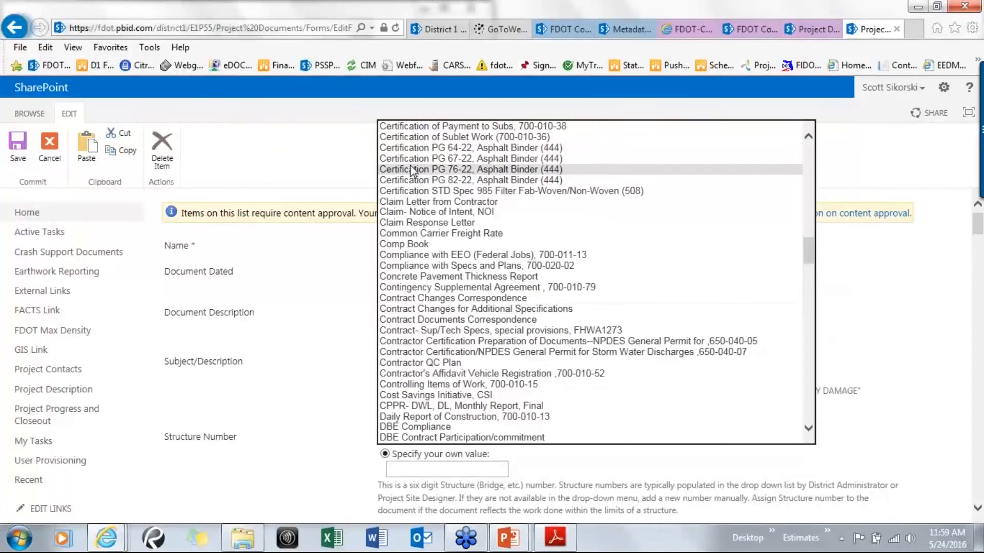
click(492, 127)
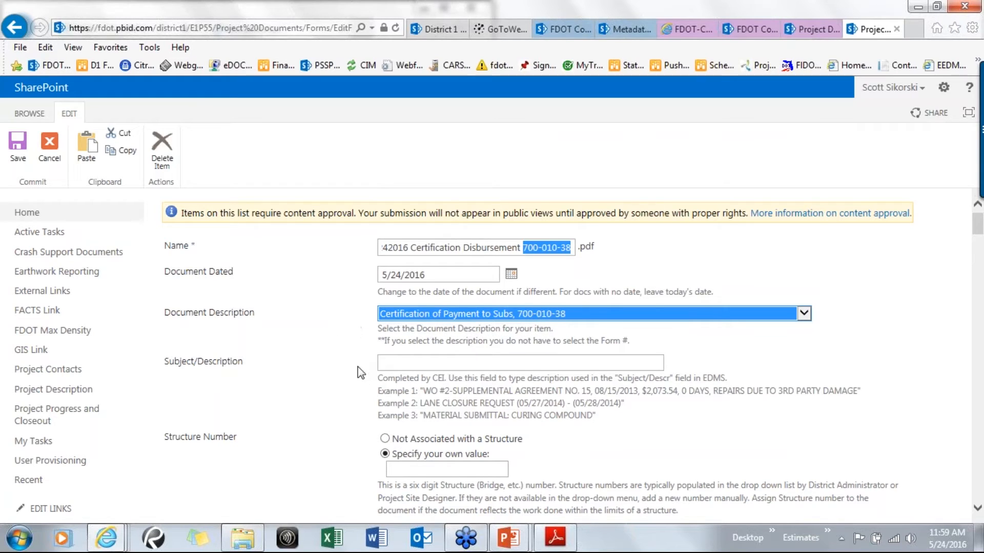
Enter June Cutoff 2016 as the Subject/Description
click(397, 361)
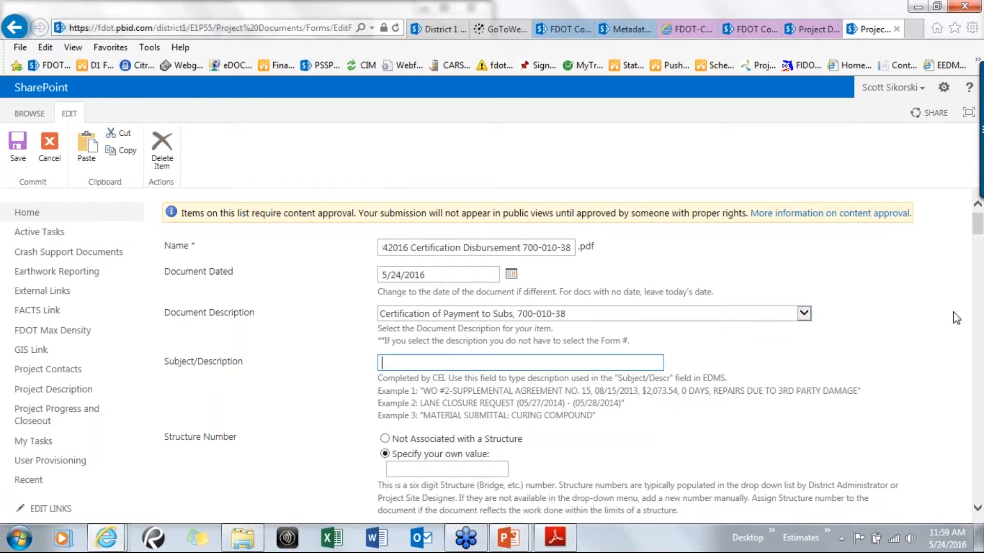
text(June Cutoff 2016)
click(308, 399)
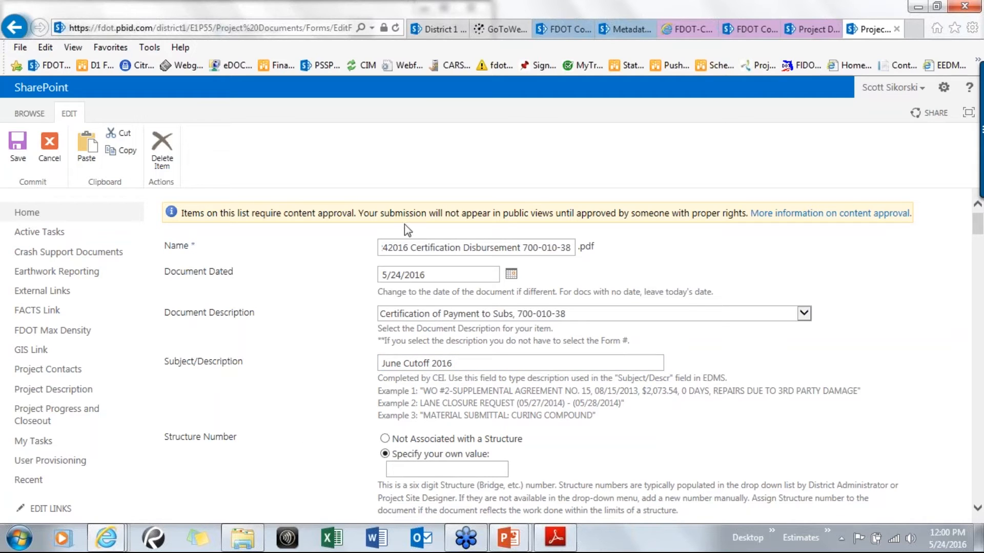
Set WO/SA/DDM/Estimate to Monthly Estimate and enter 0001 as the tracking/estimate number
scroll(340, 349, down, 2)
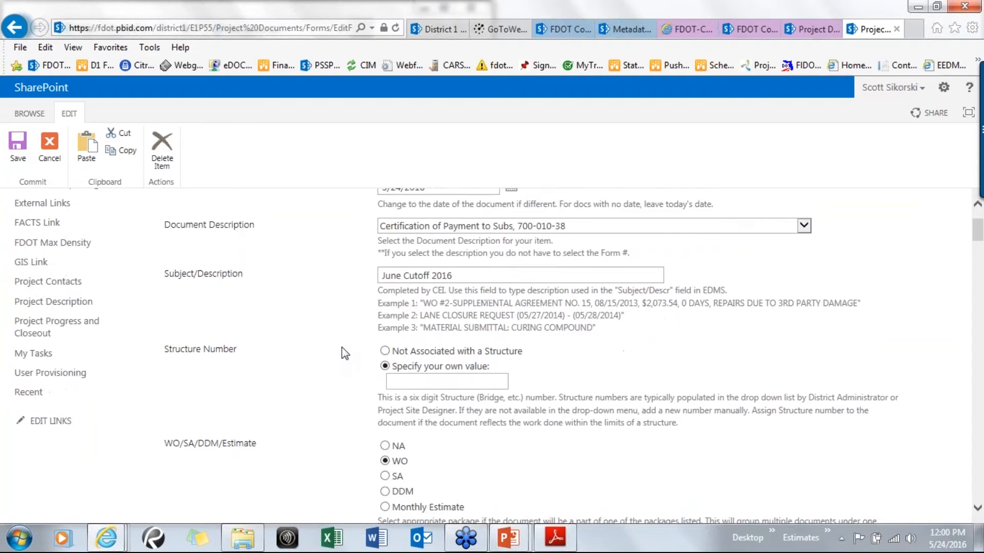
scroll(344, 353, down, 2)
click(385, 393)
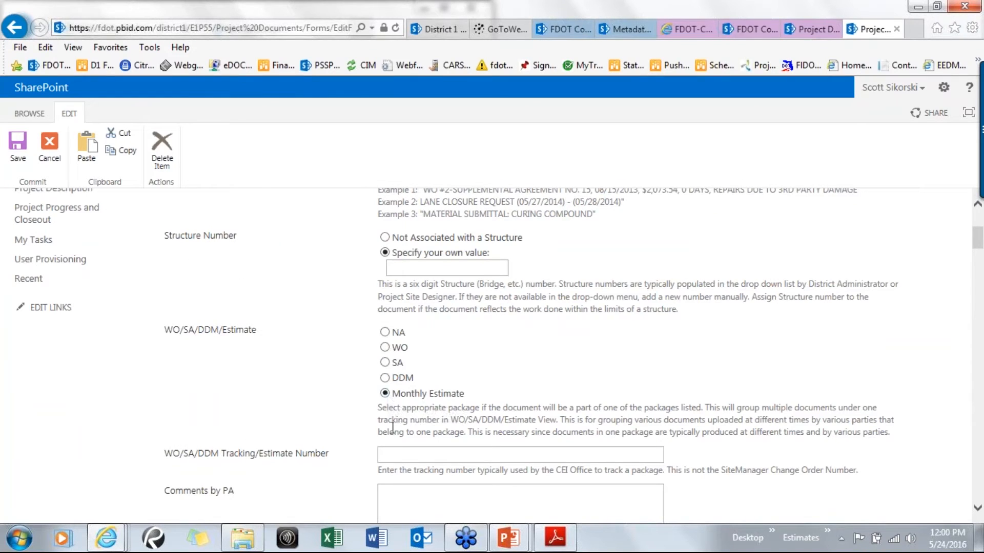
click(400, 454)
text(0001)
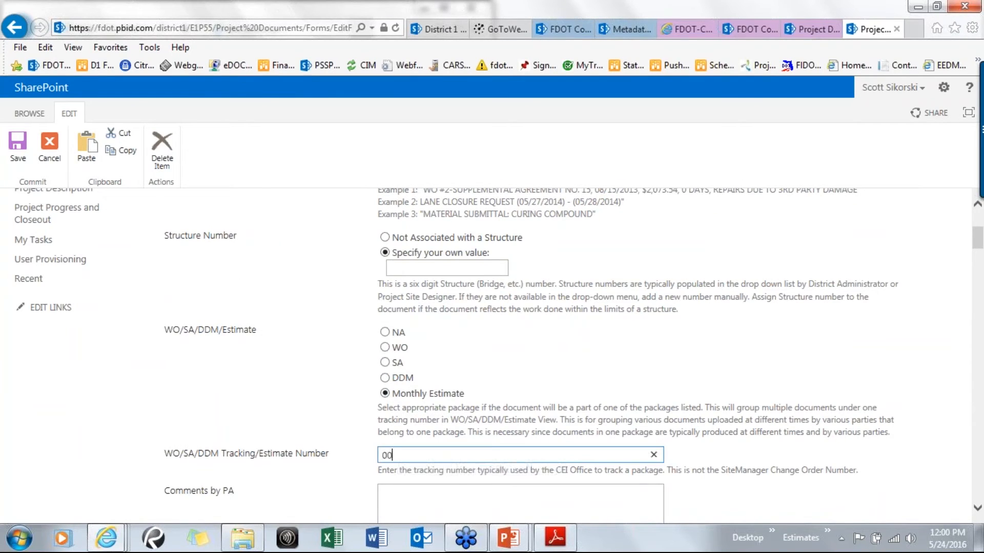
click(314, 424)
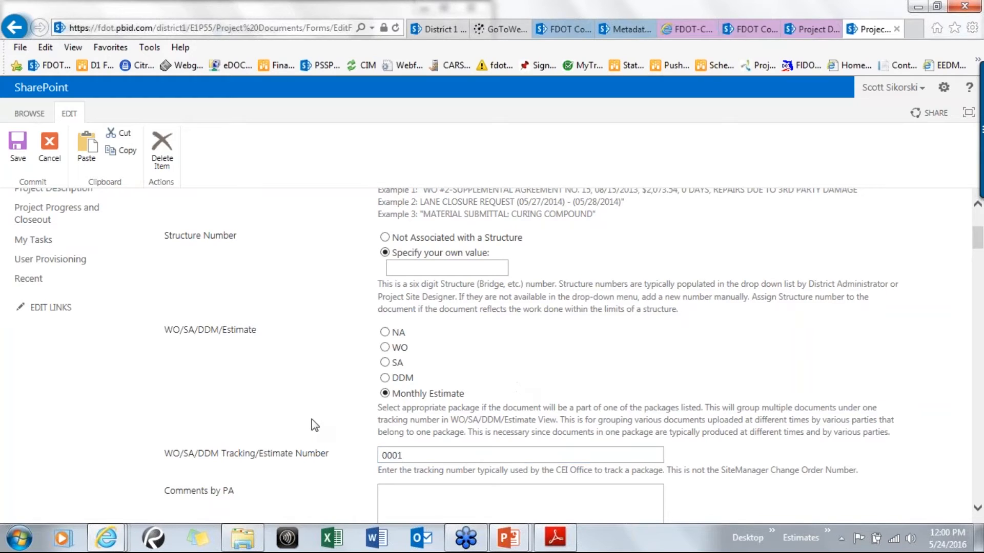
Save the document's properties
scroll(318, 463, down, 5)
scroll(307, 492, down, 14)
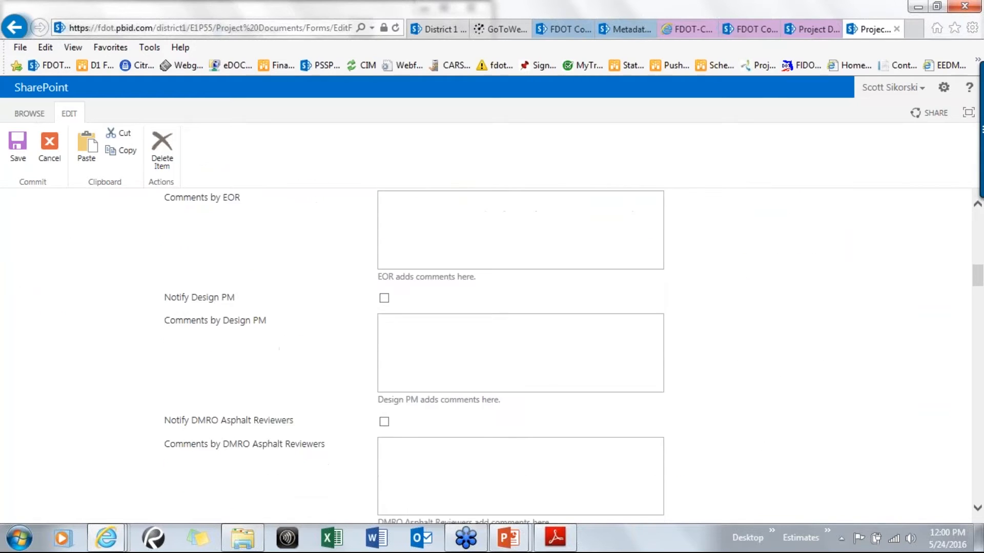
scroll(326, 454, down, 15)
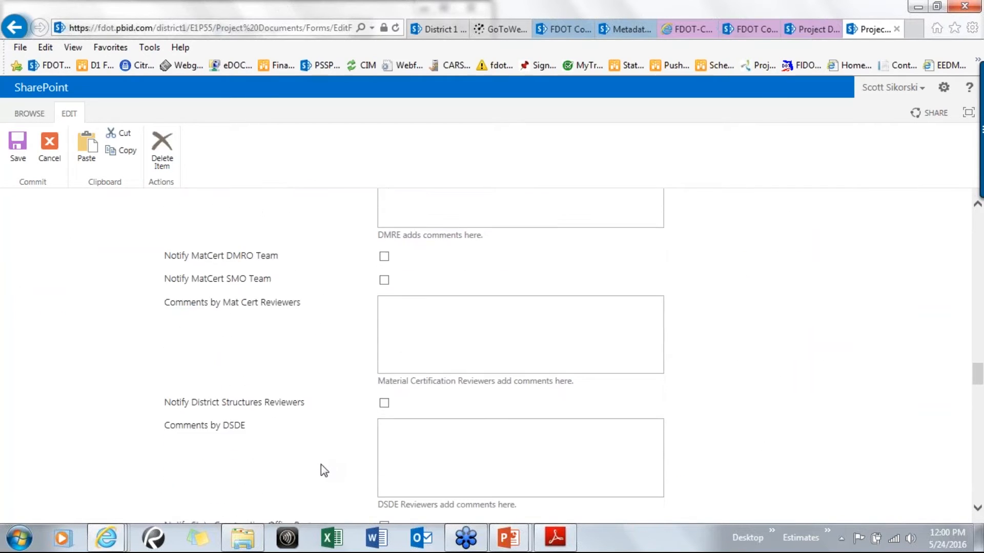
scroll(324, 472, down, 15)
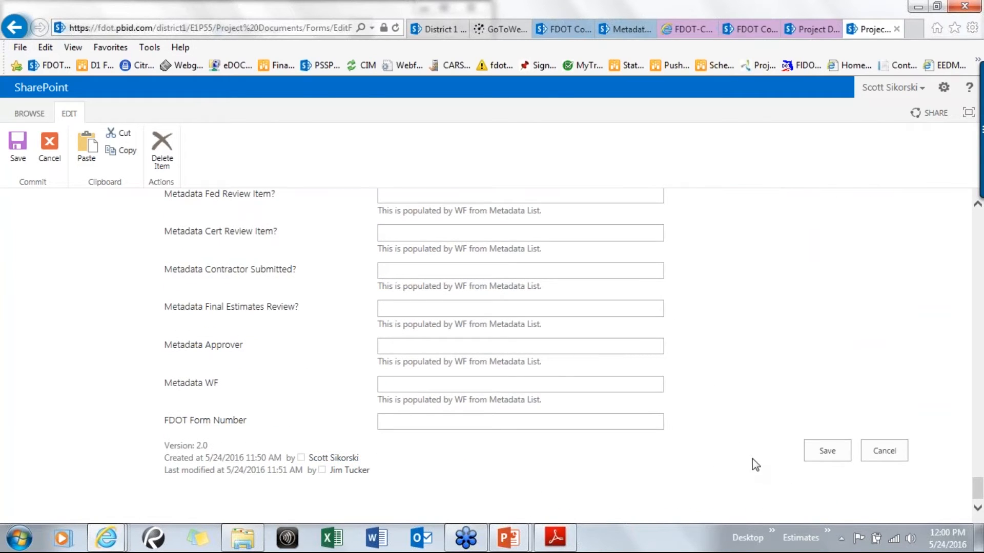
click(821, 454)
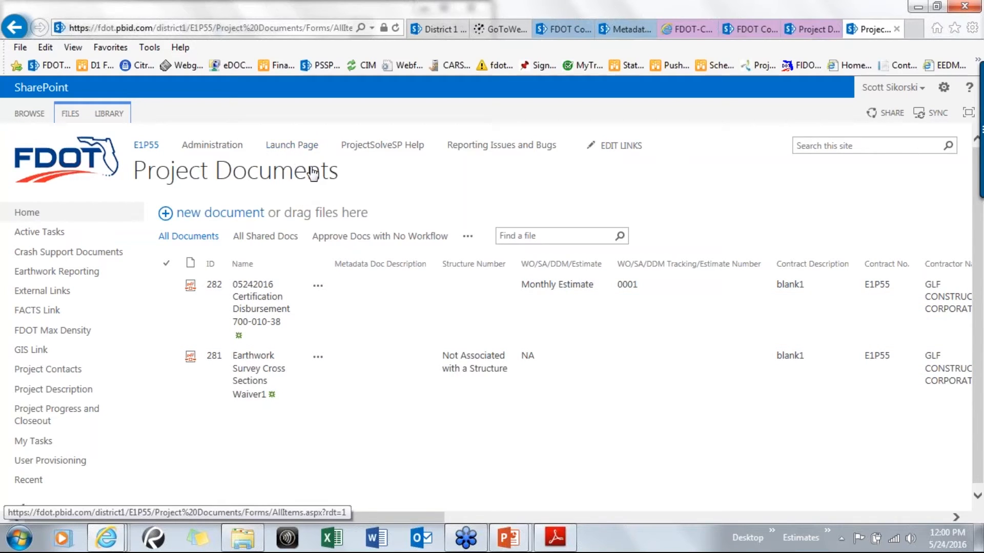
Go to the District 1 site's Electronic Document Management library and browse its imported documents
click(49, 67)
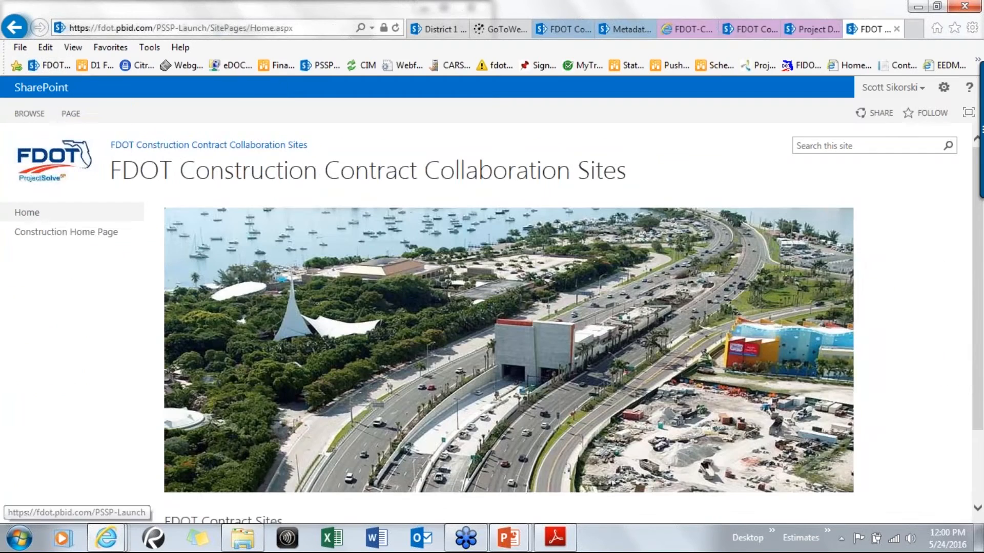
click(328, 67)
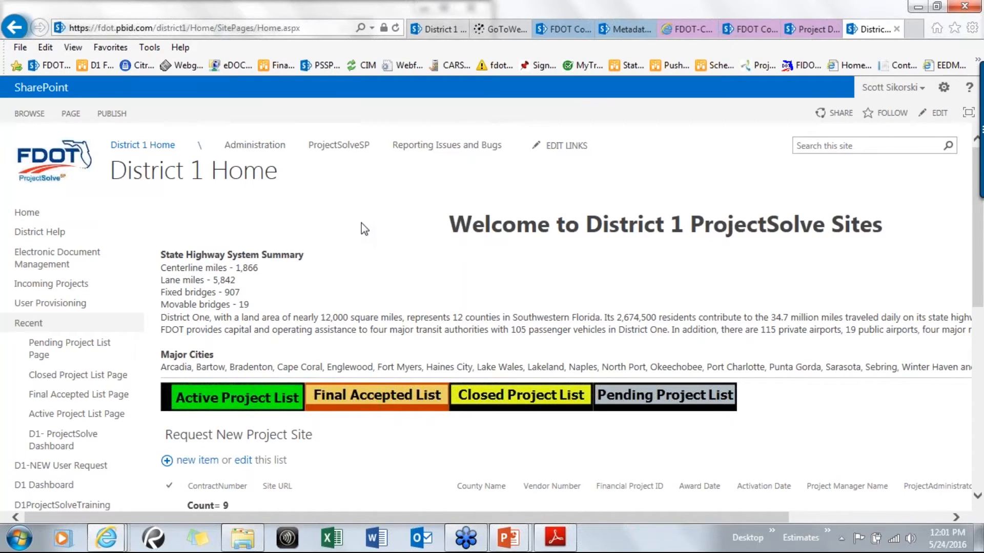
scroll(360, 226, down, 1)
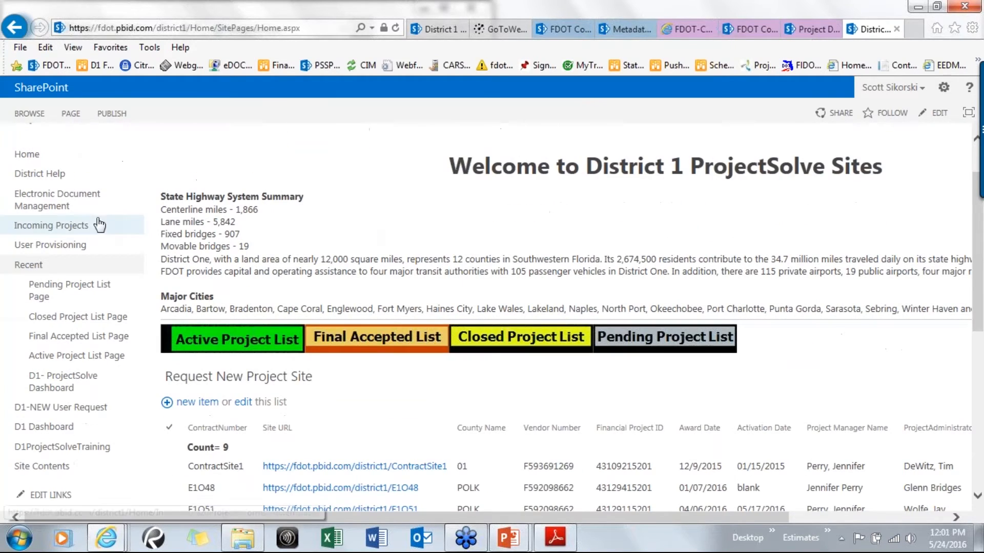
click(47, 204)
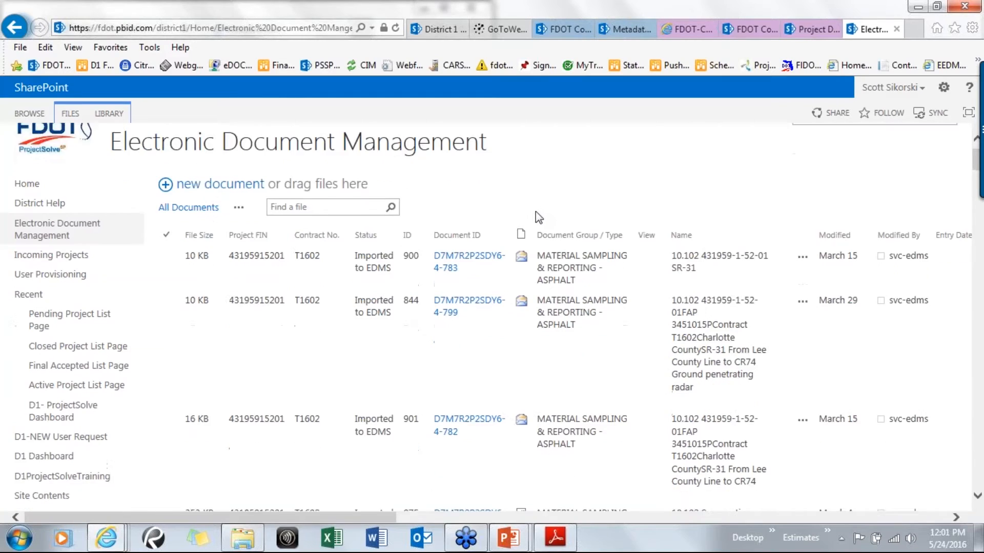
scroll(536, 211, down, 3)
scroll(536, 231, down, 15)
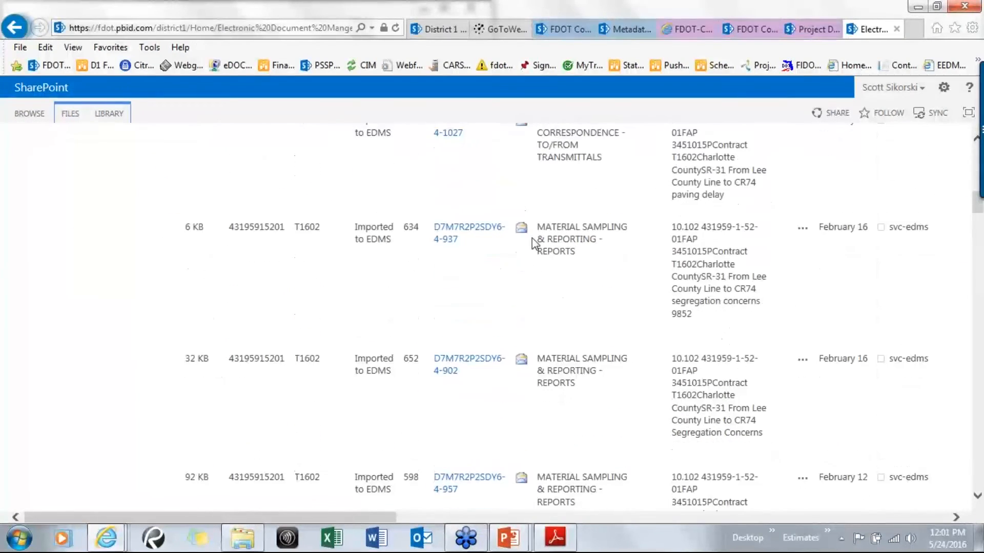
scroll(570, 200, down, 15)
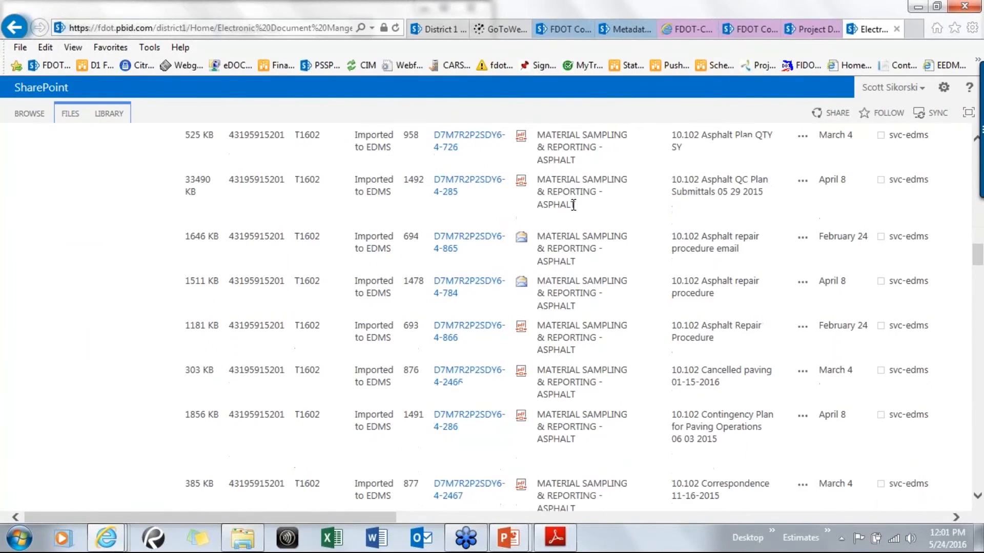
scroll(570, 200, up, 7)
scroll(556, 213, up, 15)
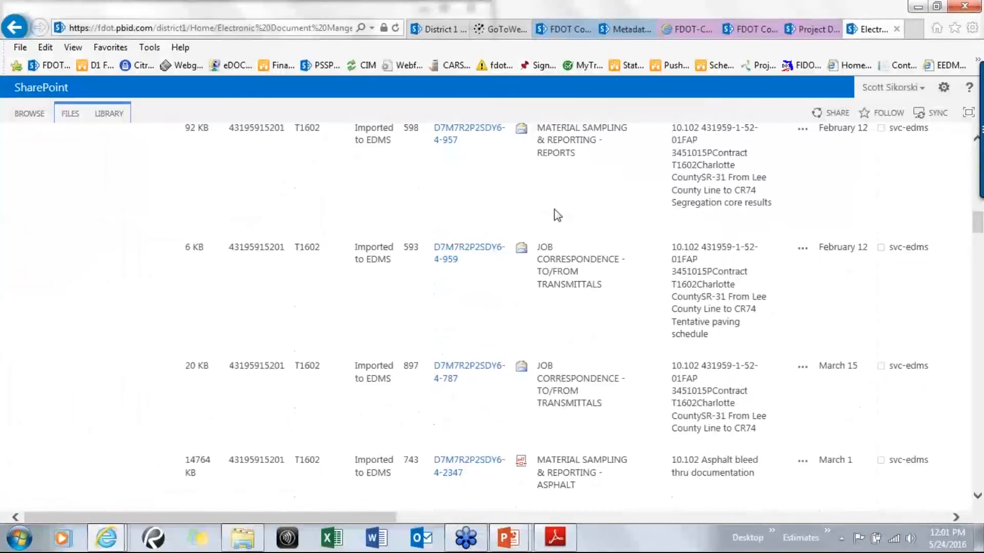
scroll(554, 223, up, 8)
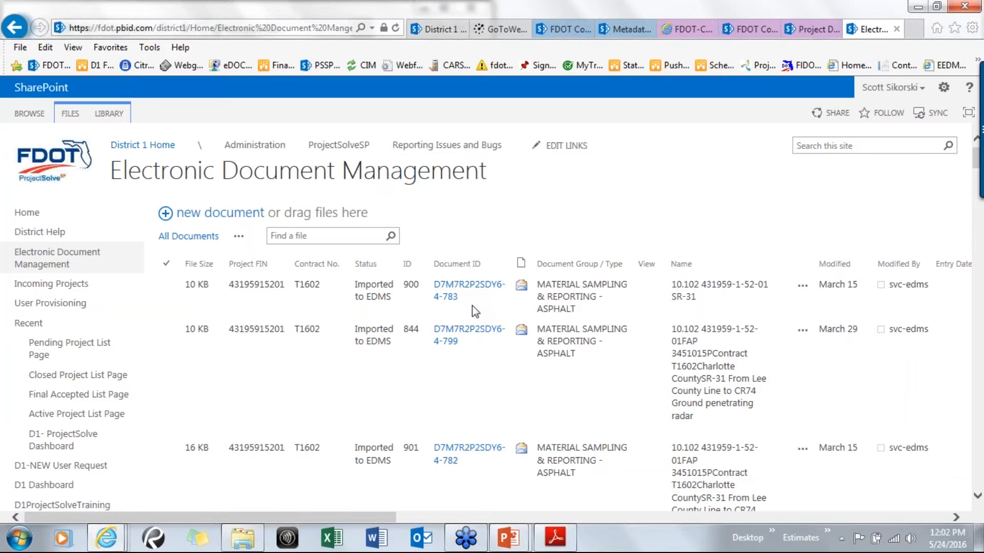
Return to the E1P55 project site and open its Project Documents library
click(163, 147)
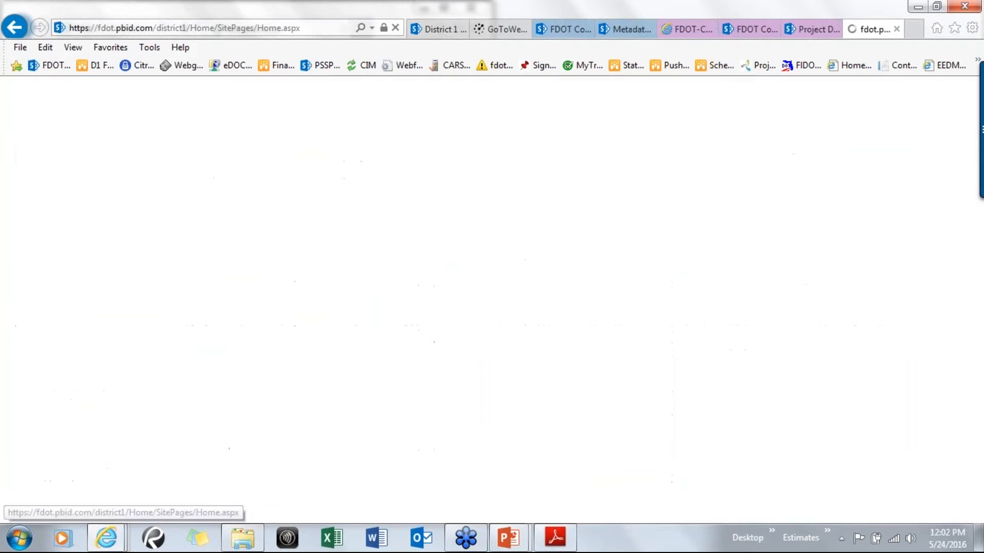
scroll(358, 400, down, 5)
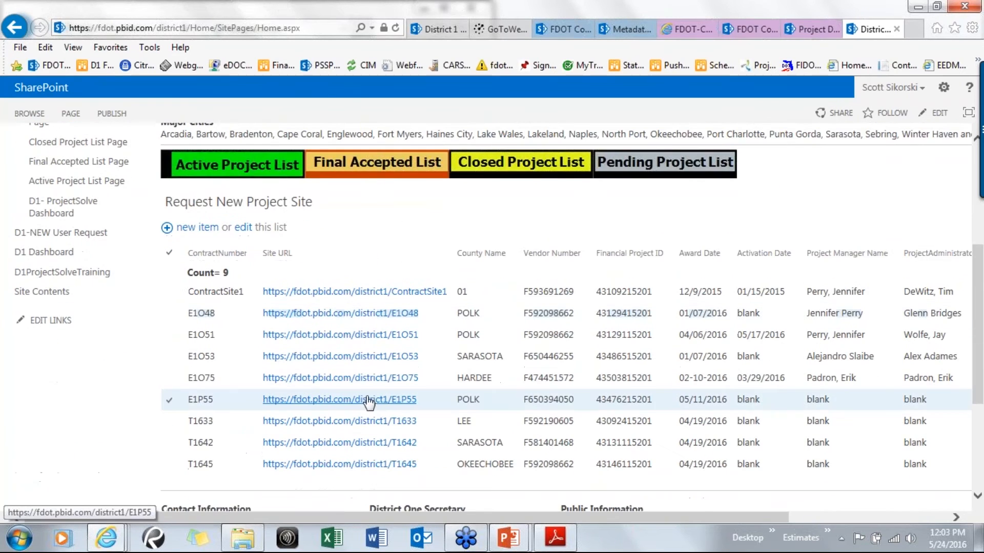
click(357, 399)
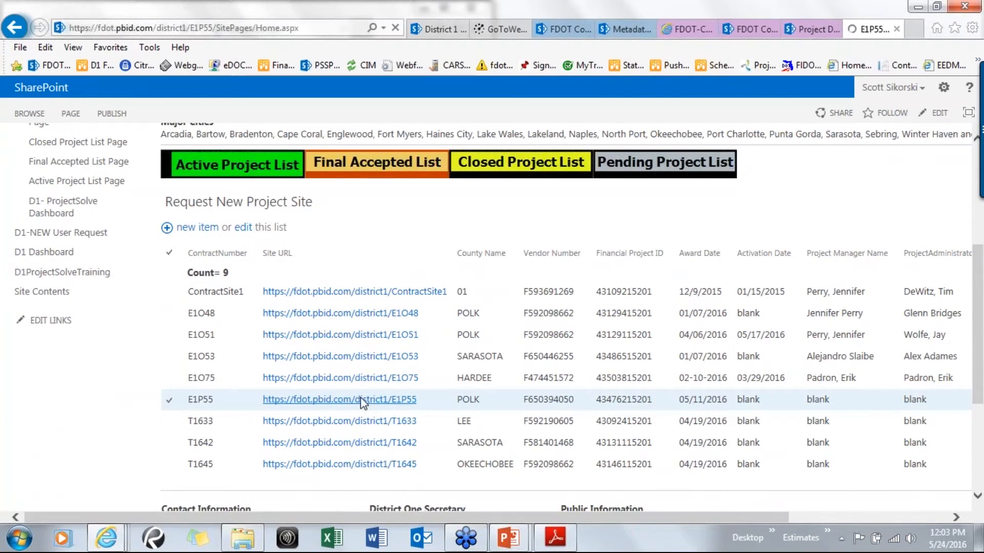
scroll(494, 431, down, 5)
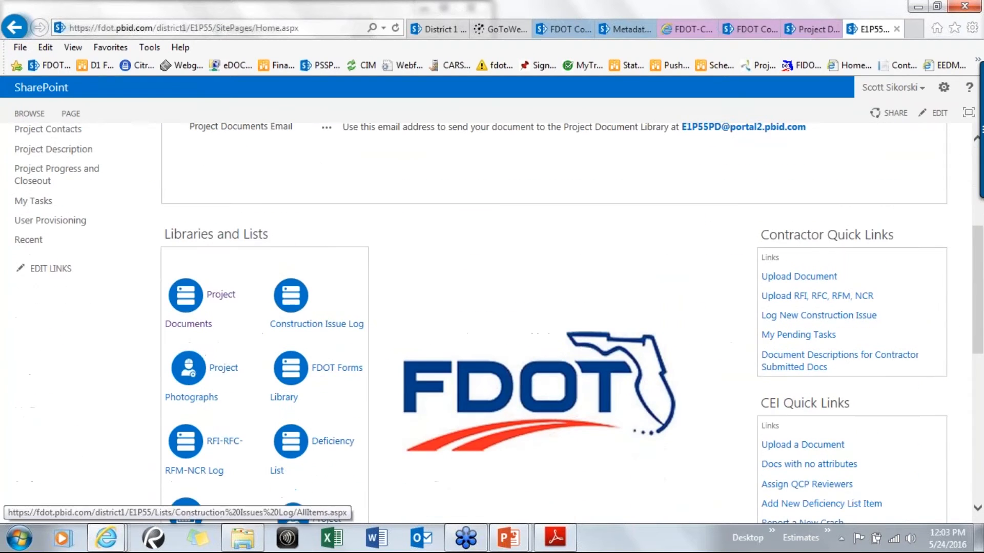
click(218, 304)
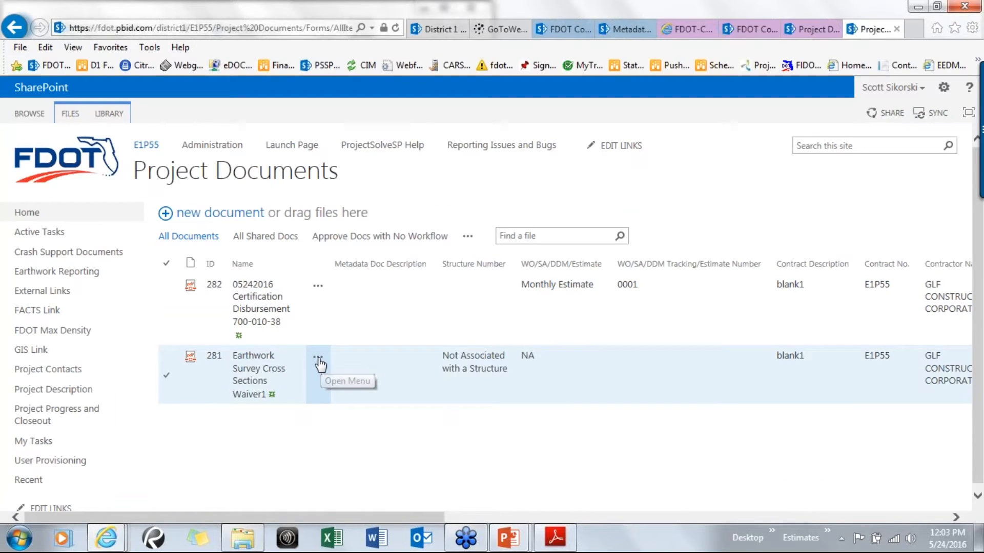
Examine the action menu options available for the two documents in the Project Documents library
click(317, 362)
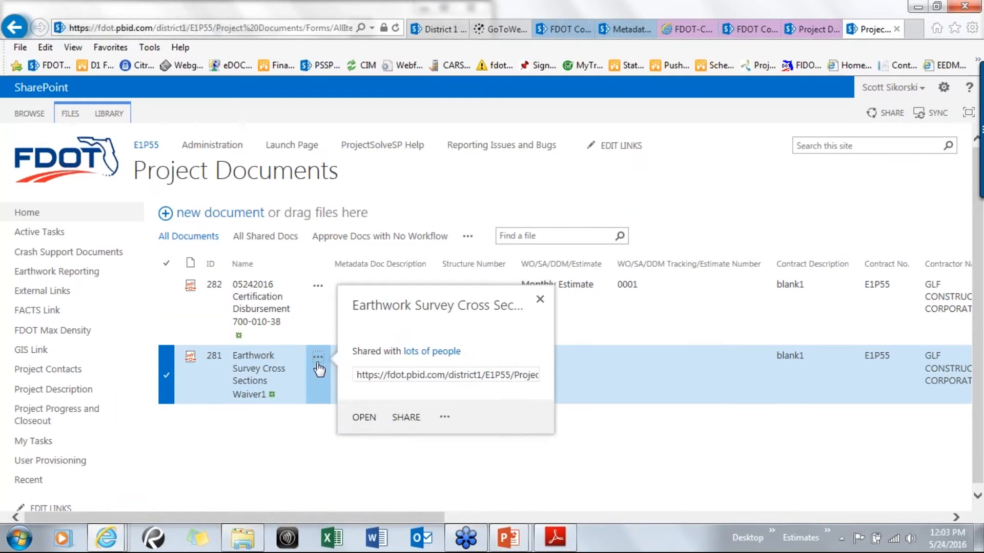
click(445, 429)
scroll(459, 450, down, 2)
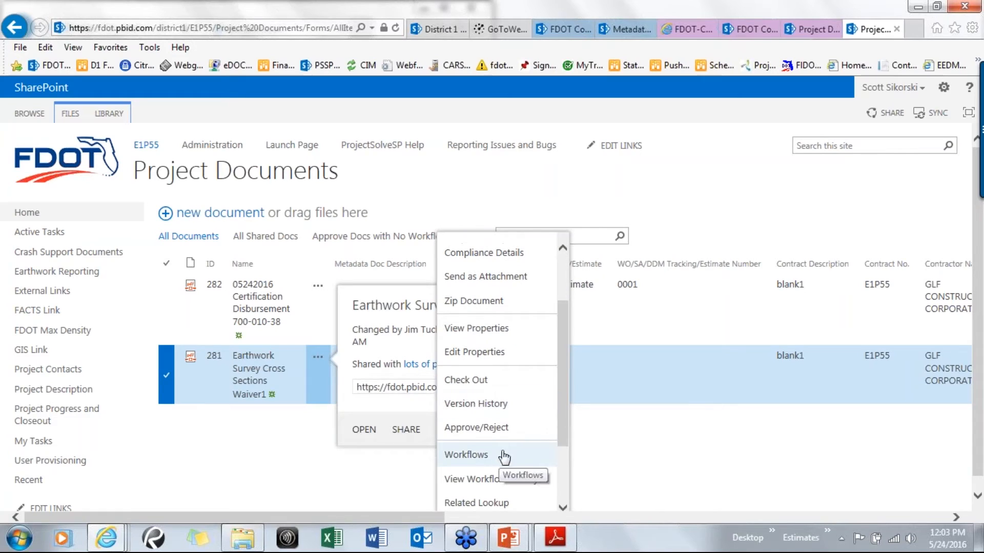
scroll(509, 458, down, 2)
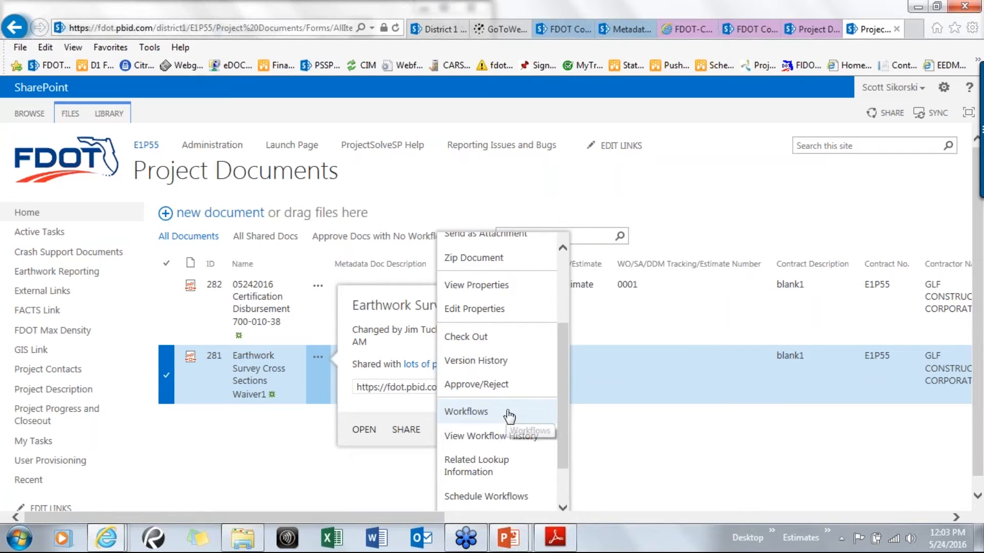
scroll(522, 419, down, 1)
scroll(525, 418, up, 2)
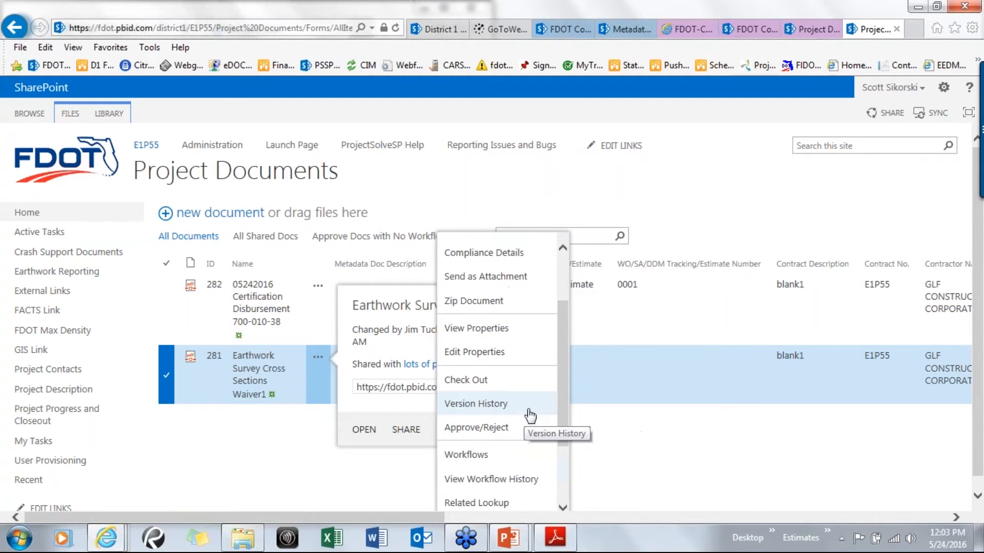
scroll(556, 410, up, 1)
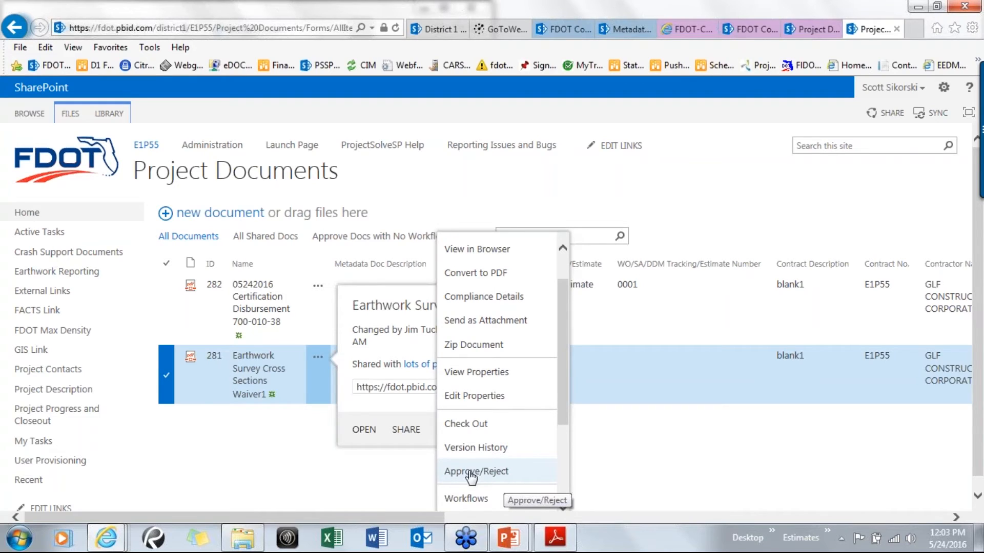
click(678, 462)
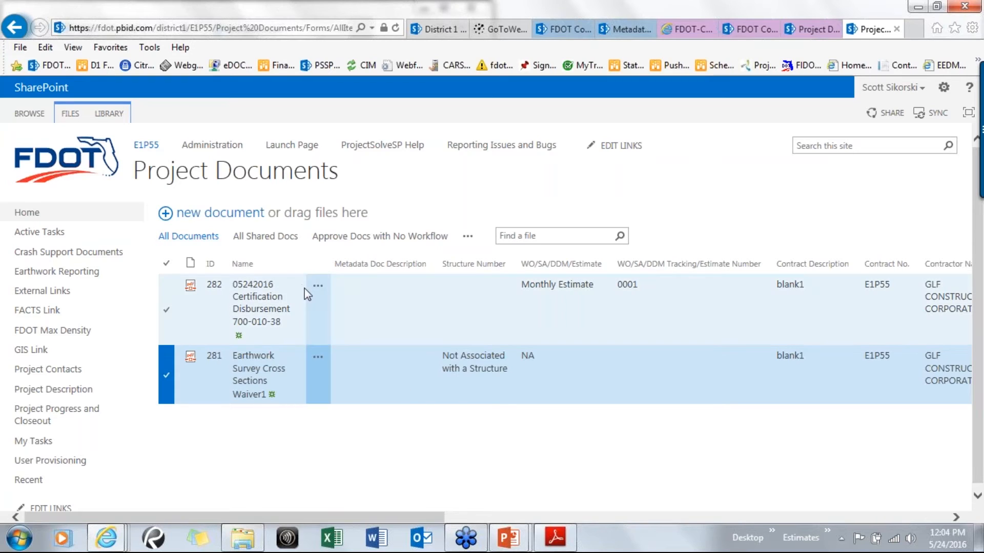
click(318, 285)
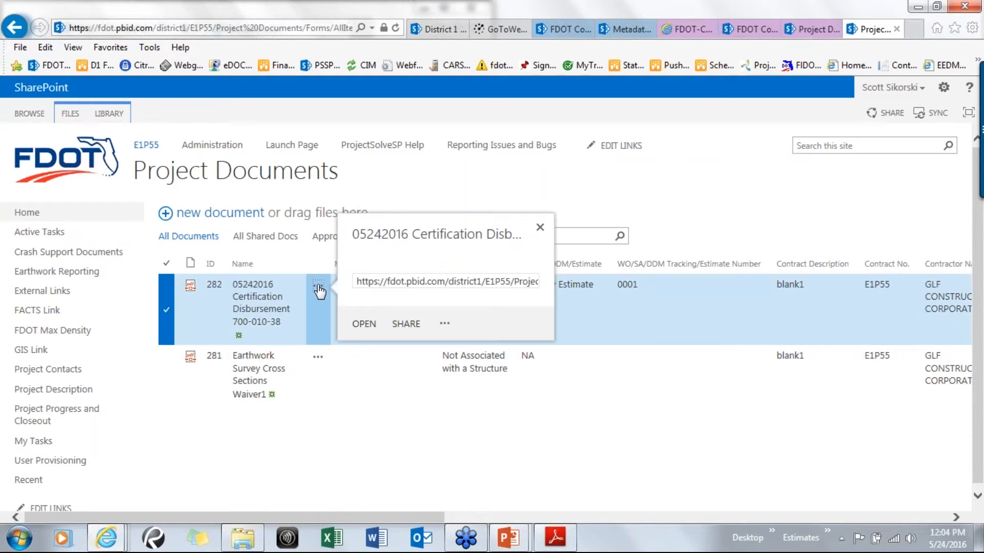
click(445, 328)
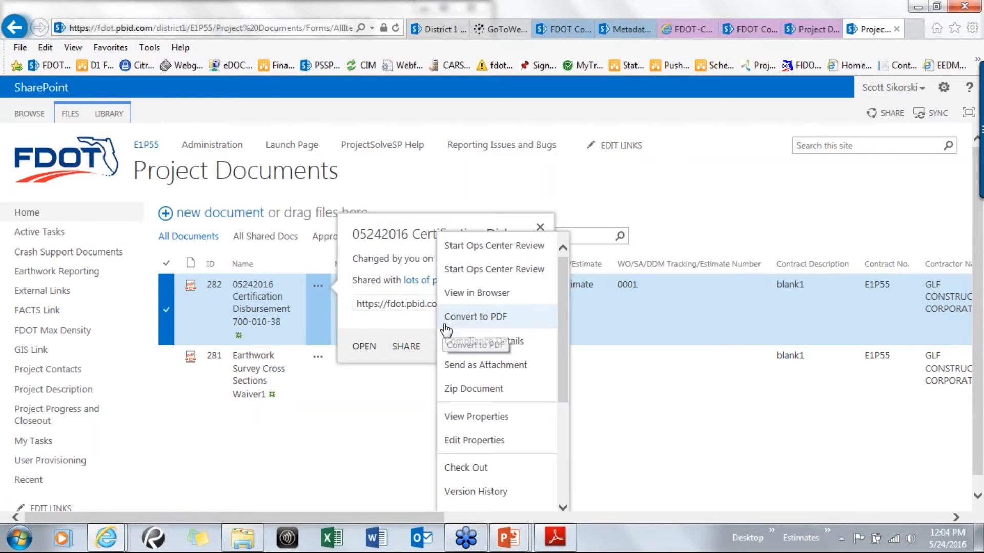
scroll(464, 463, down, 3)
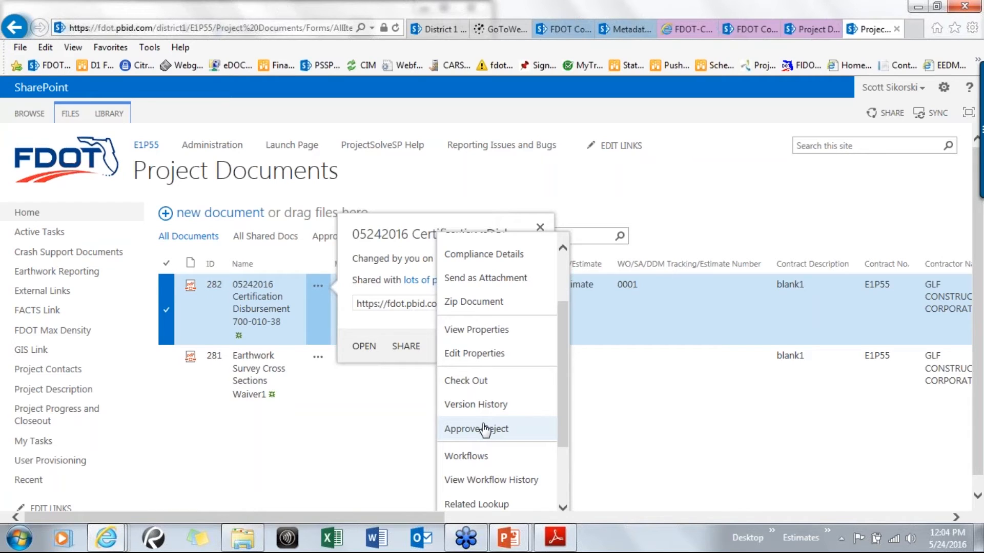
click(165, 464)
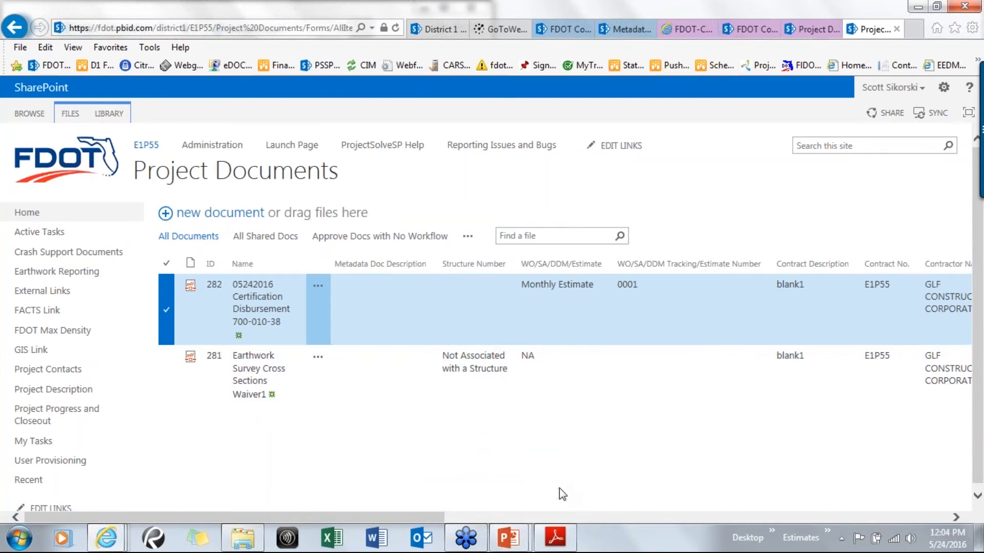
click(318, 360)
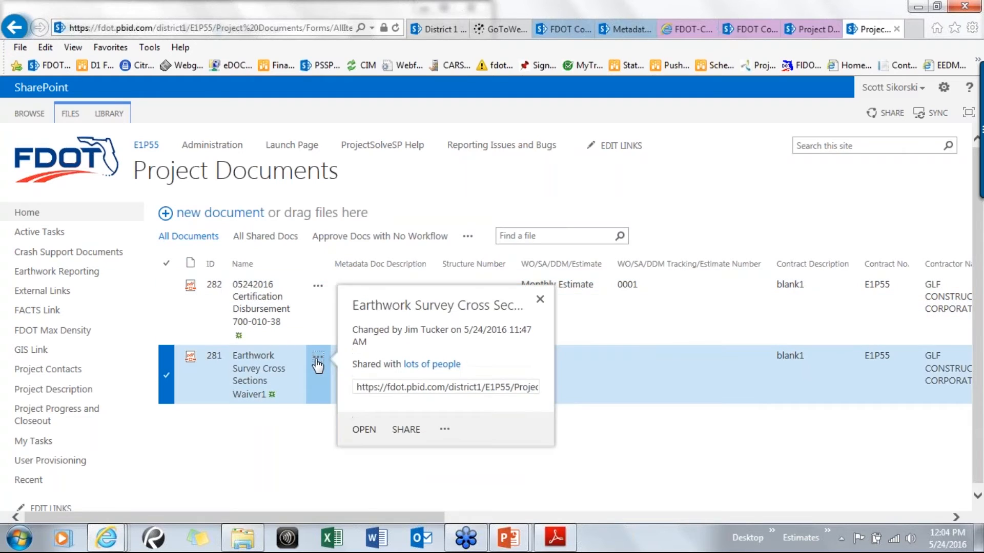
click(446, 431)
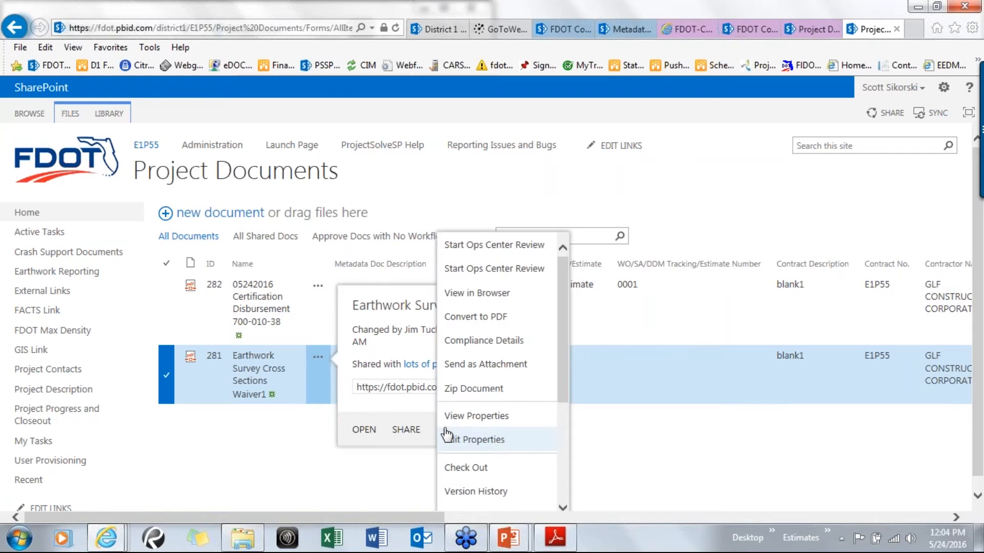
click(491, 440)
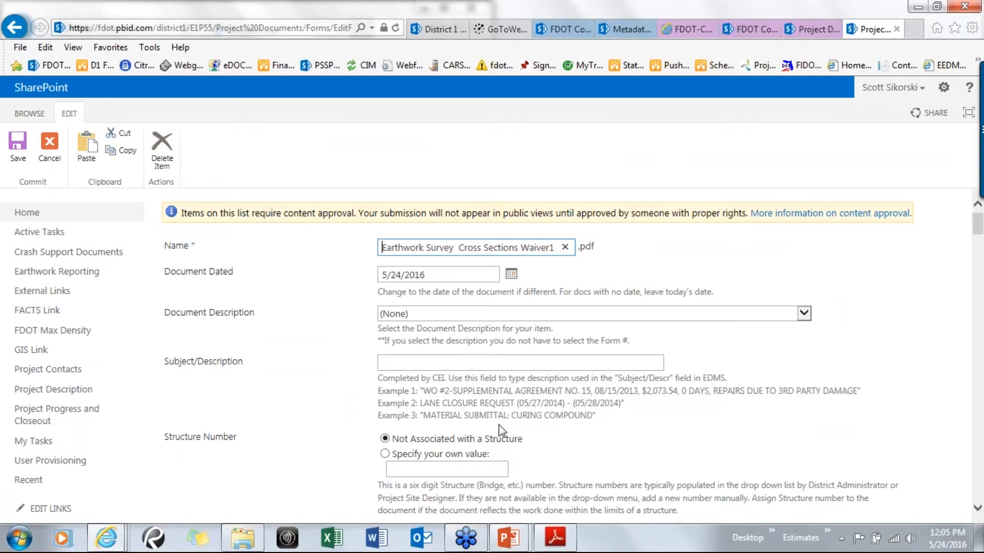
click(504, 313)
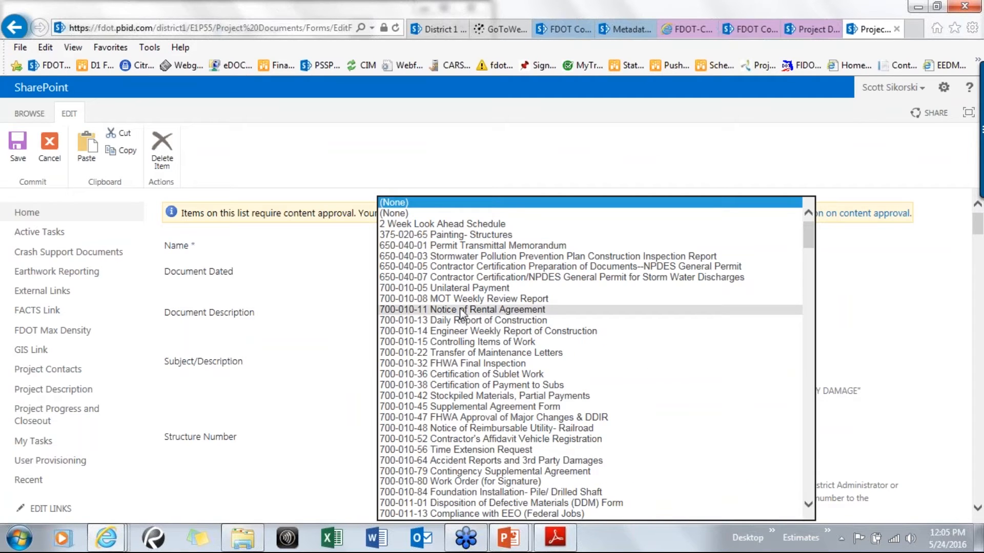
click(302, 302)
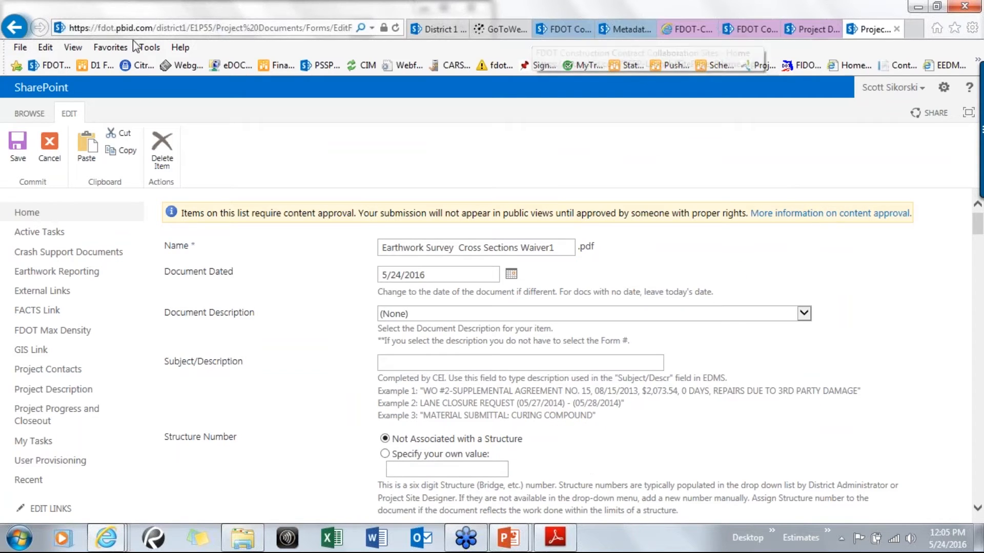
click(13, 31)
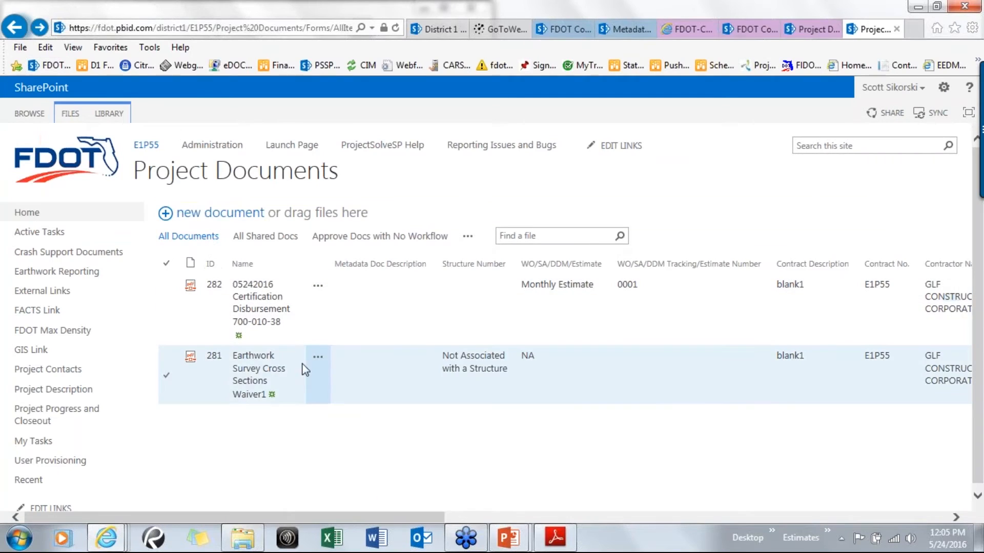
Open the Certification Disbursement 700-010-38 PDF in a new window and arrange it beside the library window
right_click(259, 302)
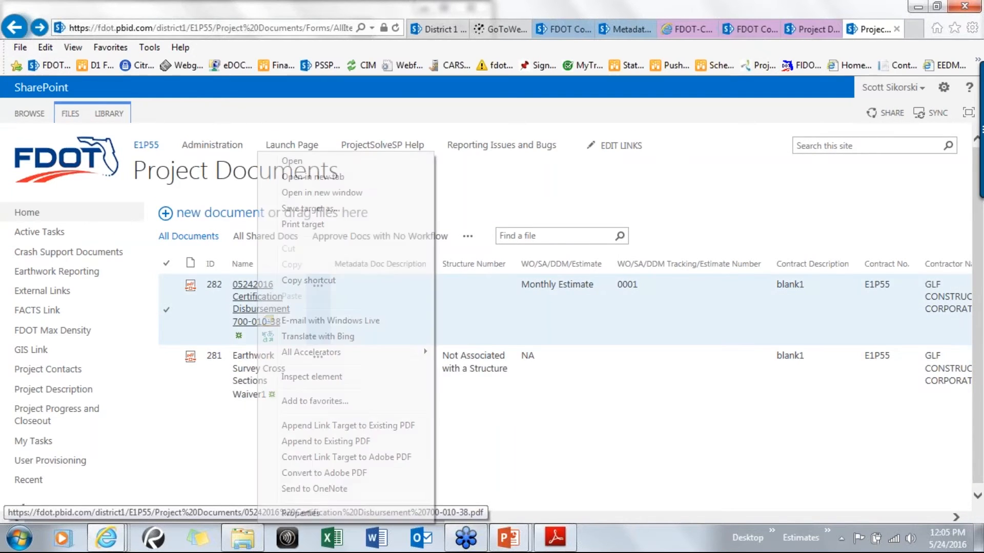
click(312, 193)
drag(327, 24, 1, 21)
drag(761, 9, 983, 154)
Edit the Earthwork Survey Cross Sections Waiver1 properties and set Document Description to 700-010-38 Certification of Payment to Subs
click(816, 357)
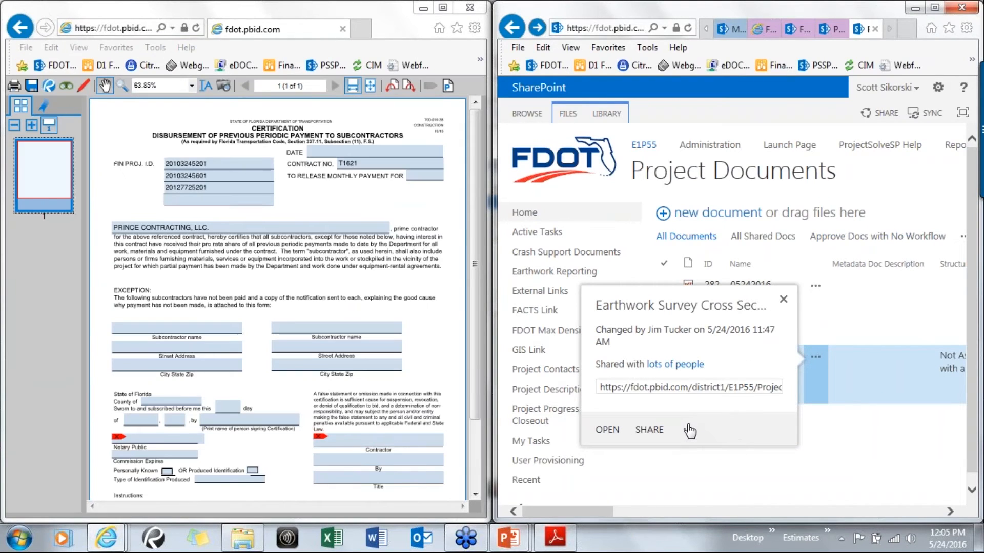
click(687, 429)
click(728, 436)
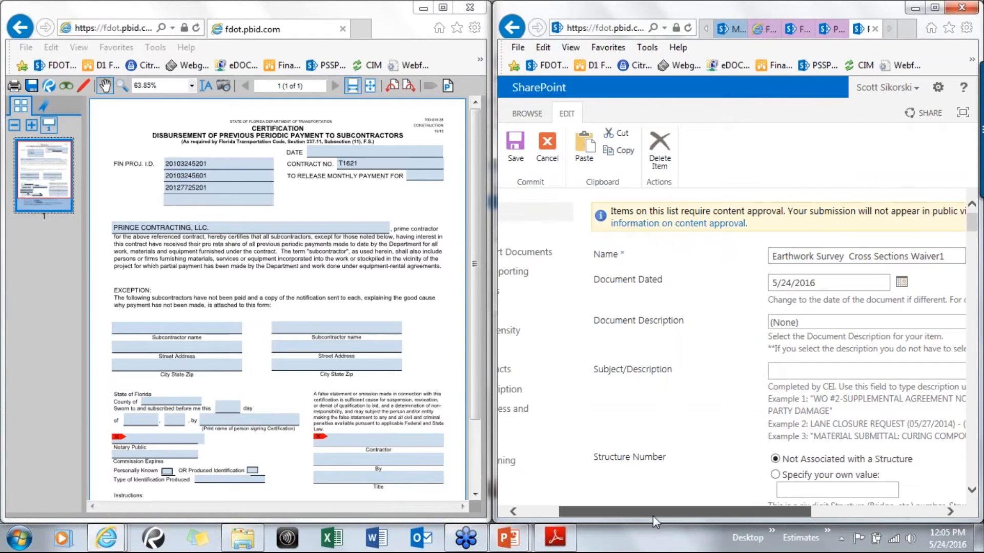
drag(653, 512, 750, 512)
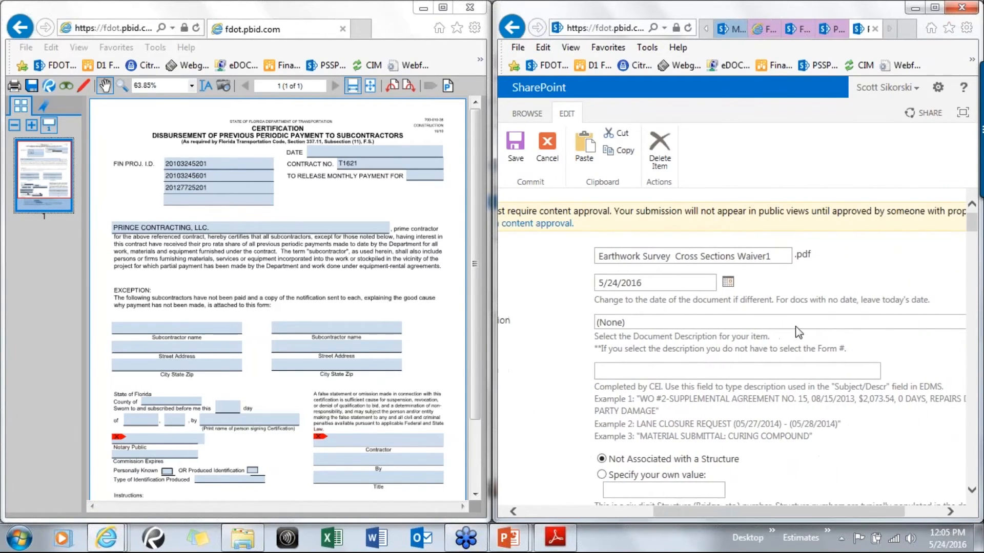
click(798, 323)
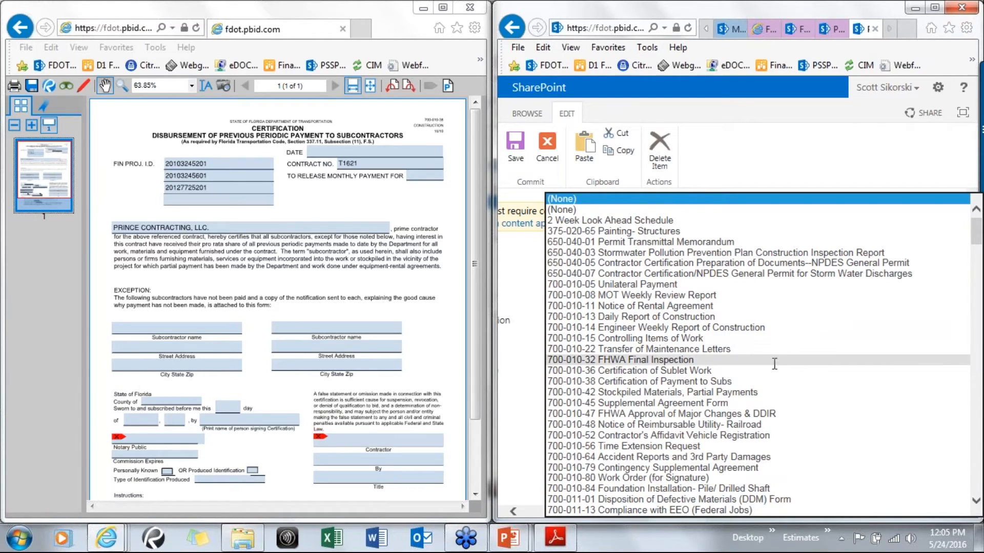
click(694, 380)
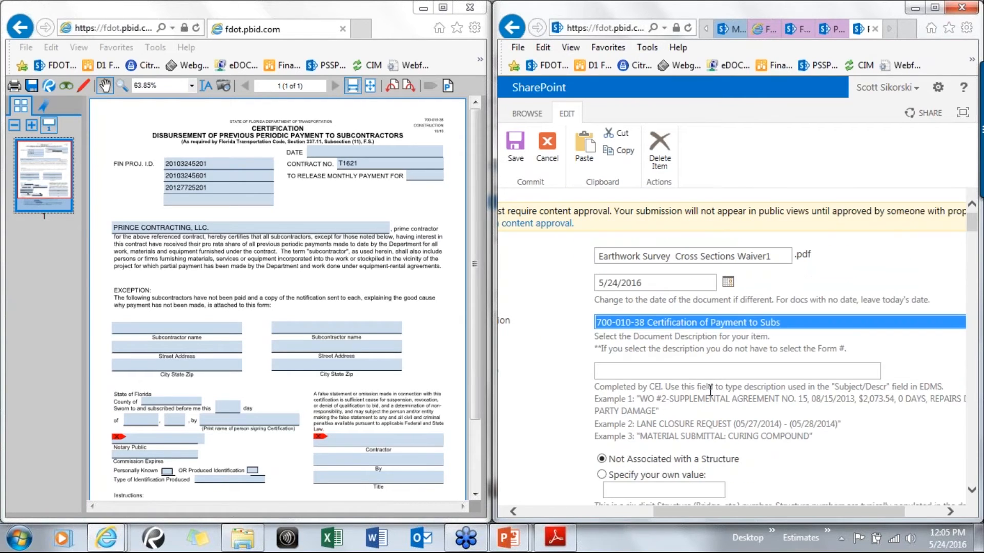
Enter June cutoff 2016 in the typed description field of the Earthwork Survey Cross Sections Waiver1 properties
click(618, 369)
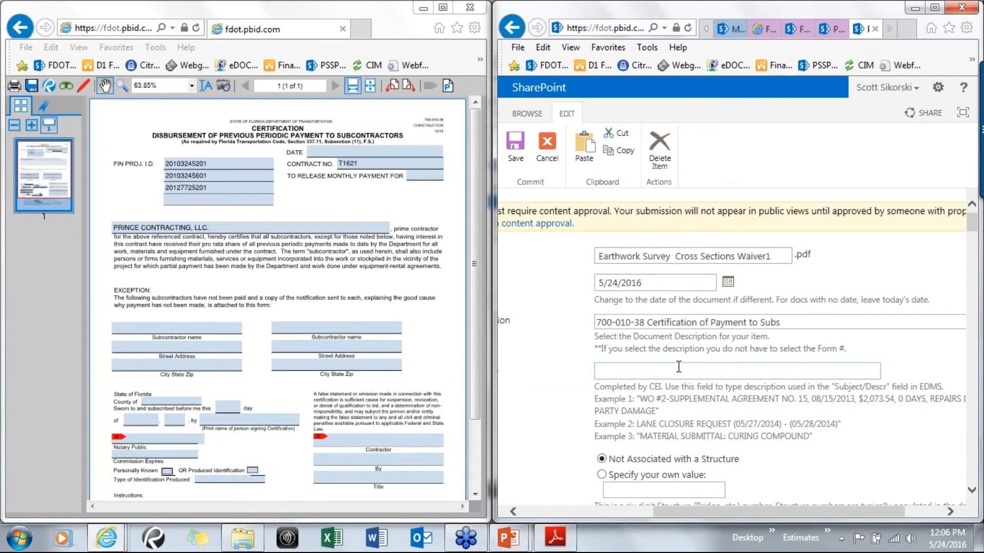
text(June cutoff 2016)
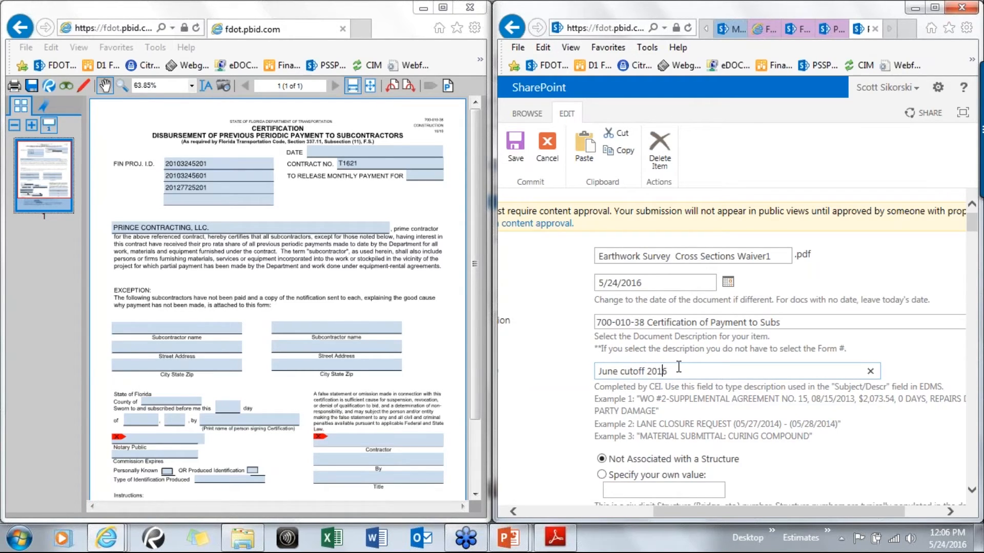
click(557, 374)
Choose Monthly Estimate as the package and set the WO/SA/DDM/Estimate Number to 0001
scroll(564, 379, down, 4)
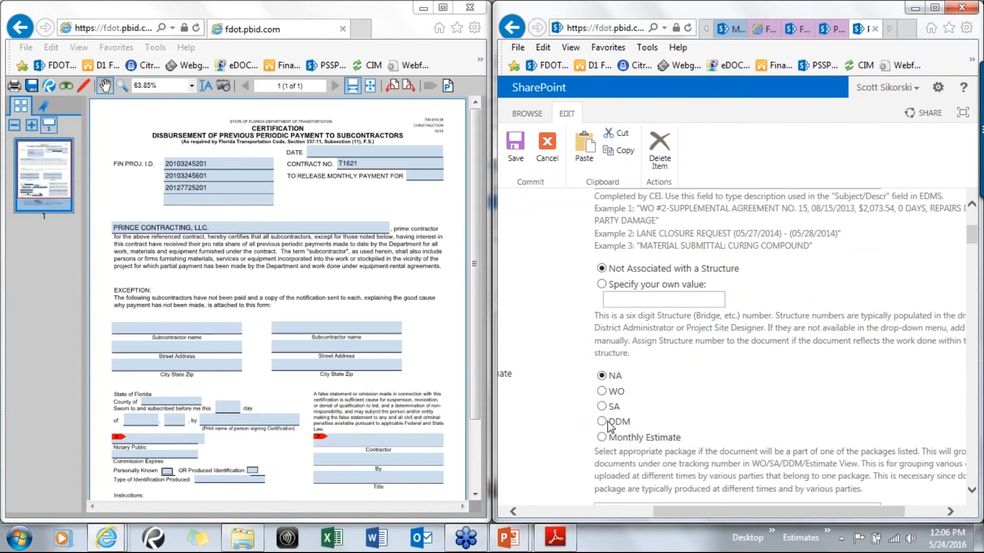
click(601, 437)
scroll(548, 406, down, 3)
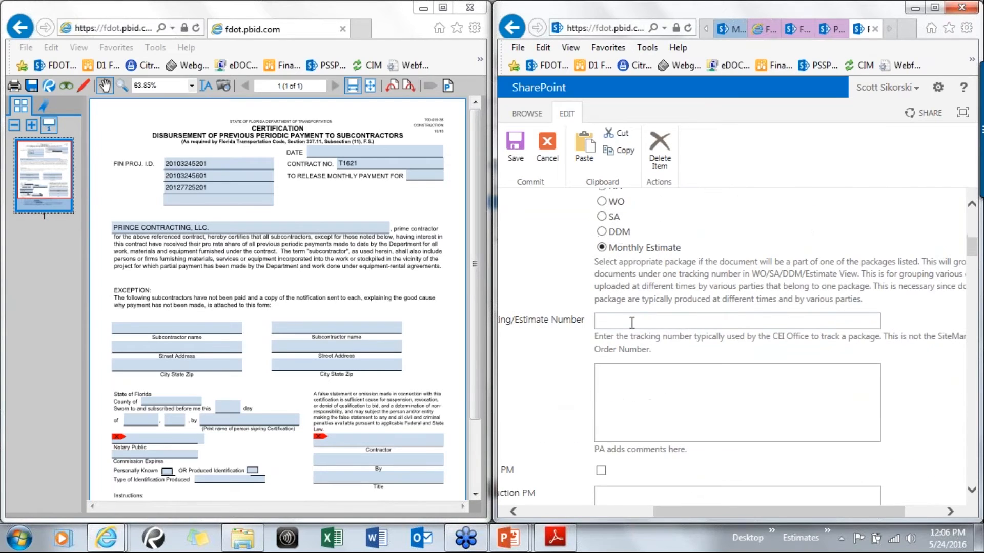
click(661, 320)
text(0001)
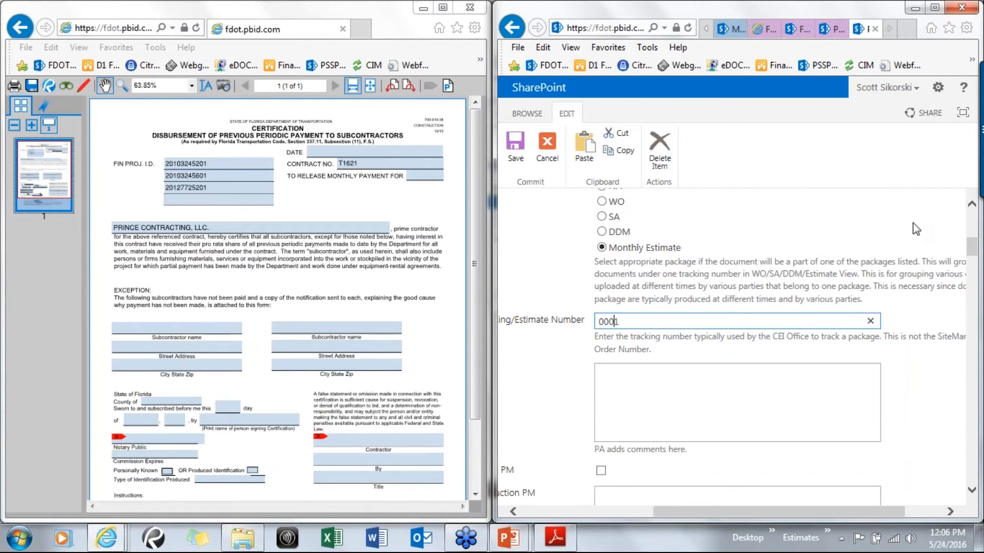
Save the Earthwork Survey Cross Sections Waiver1 properties and return to the Project Documents library
scroll(685, 401, down, 10)
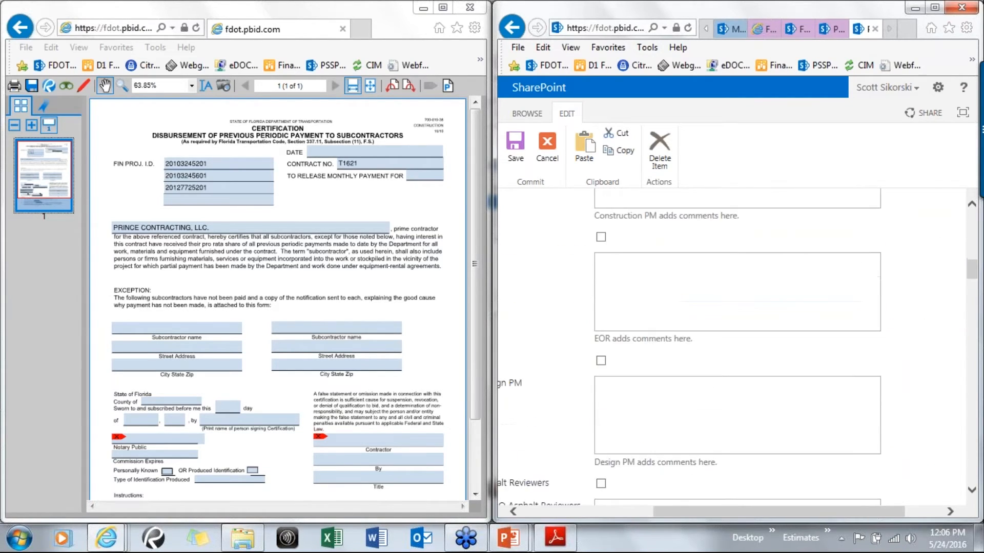
scroll(685, 401, down, 10)
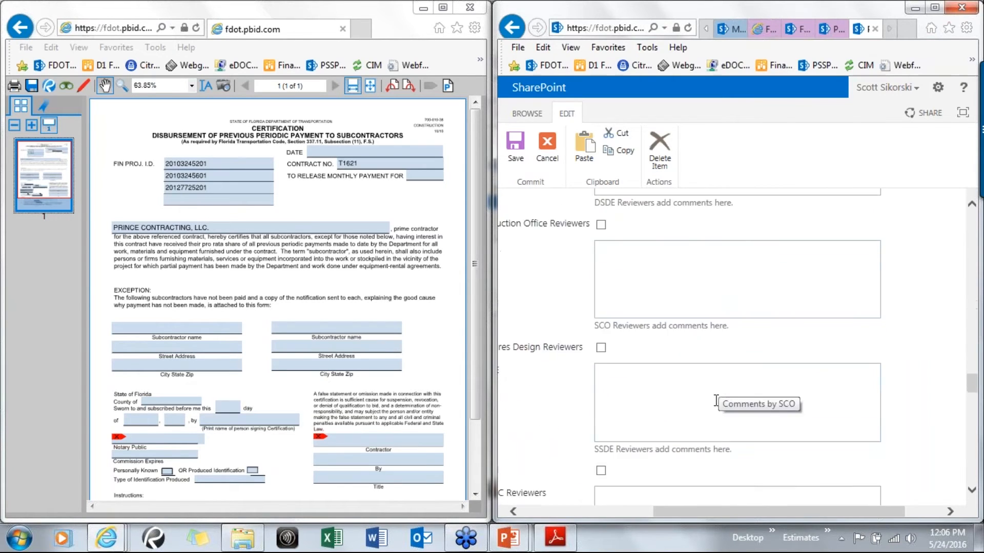
scroll(716, 401, down, 15)
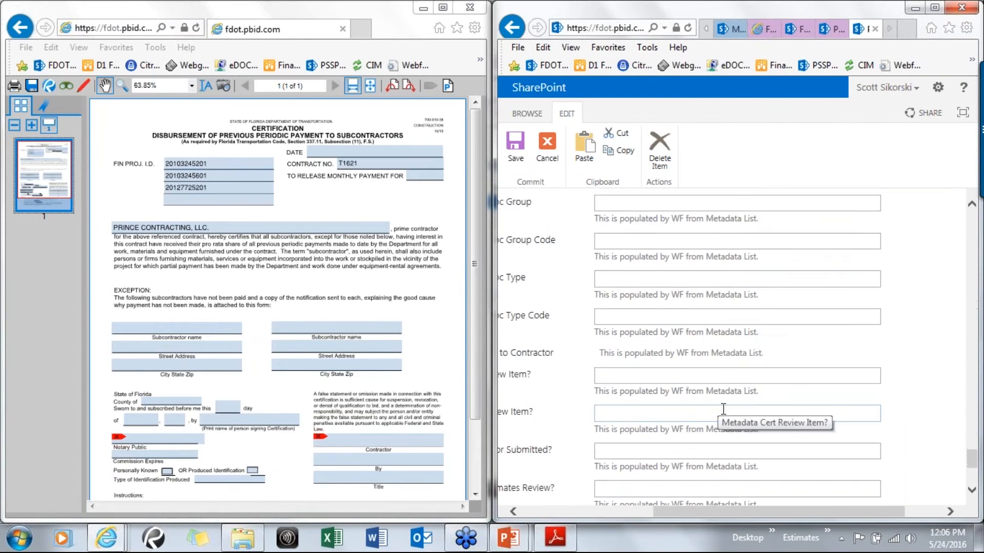
click(930, 437)
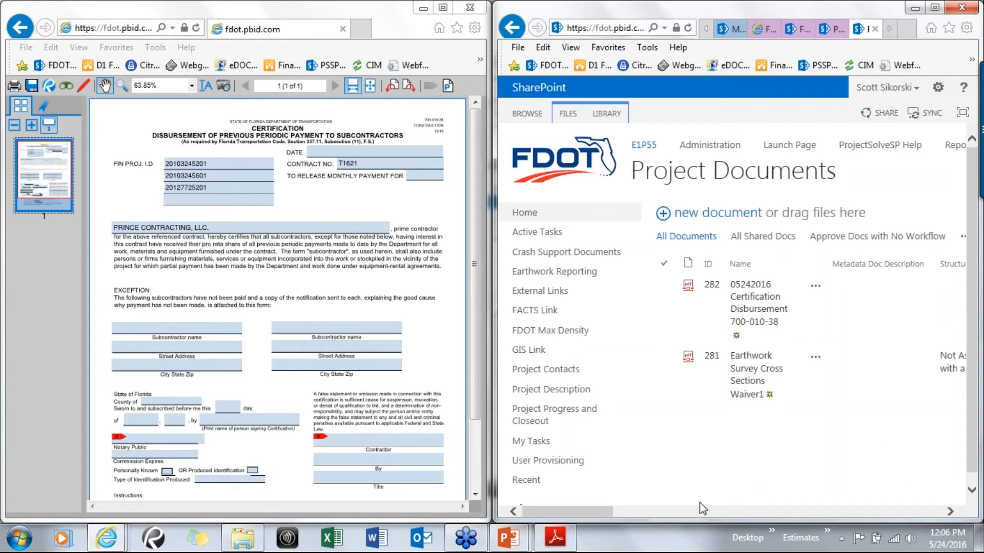
drag(595, 512, 622, 511)
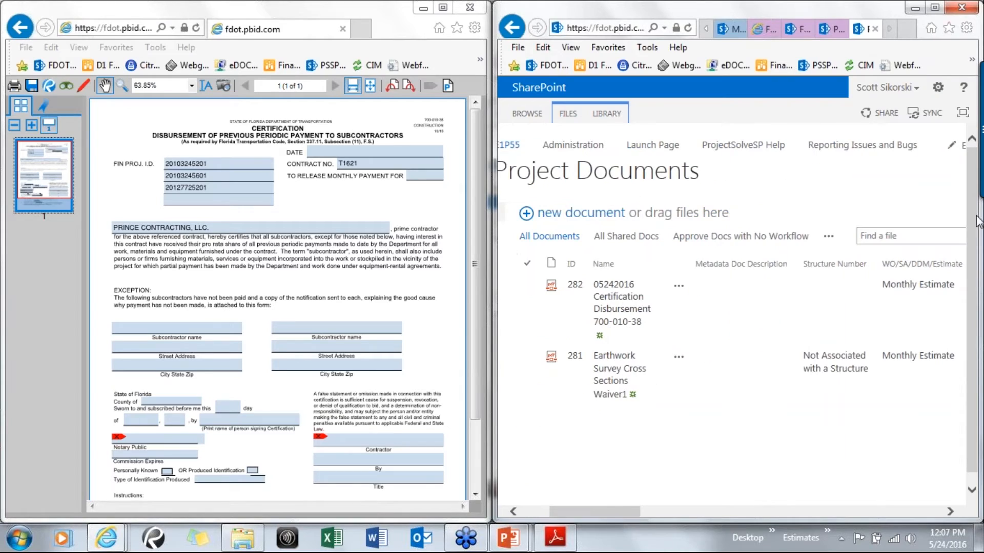
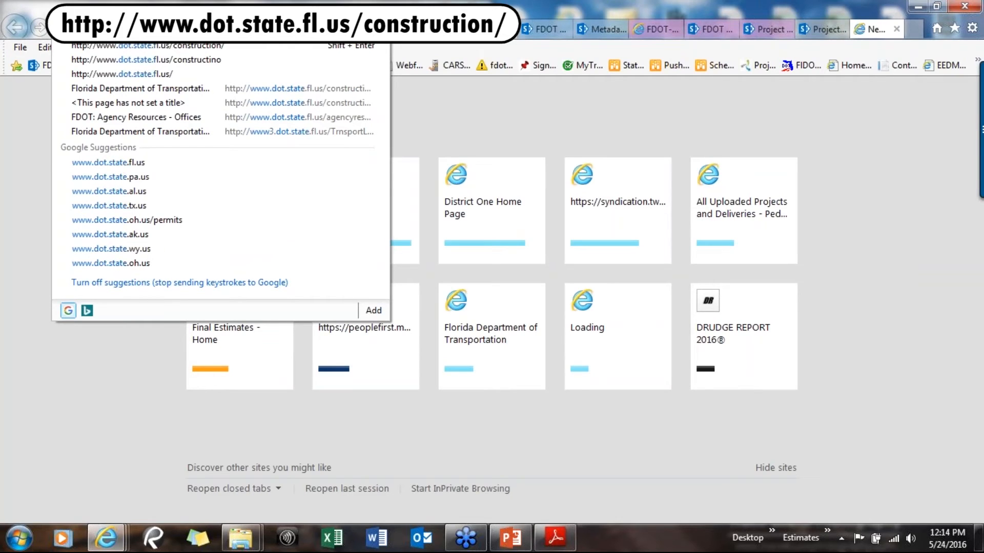
text(.fl.us/)
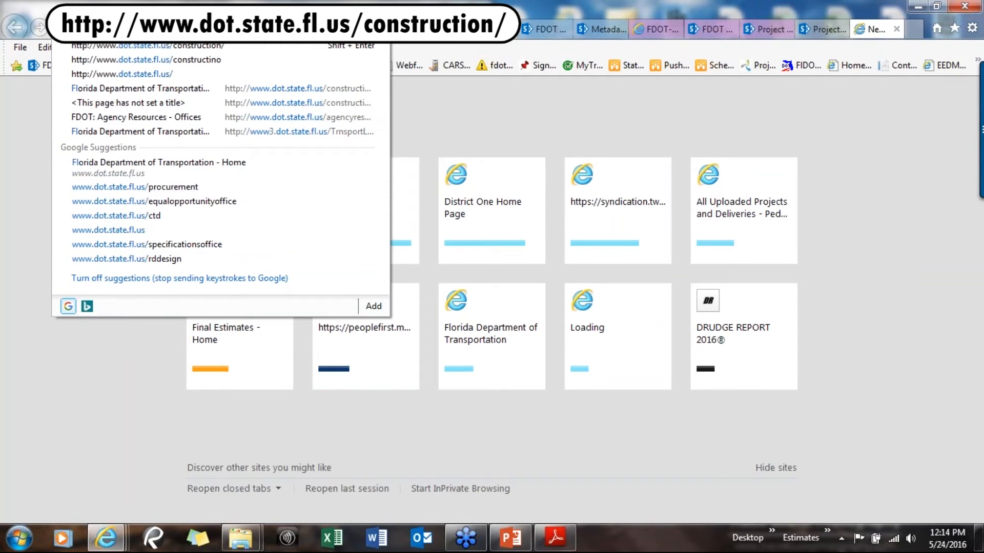
text(constru)
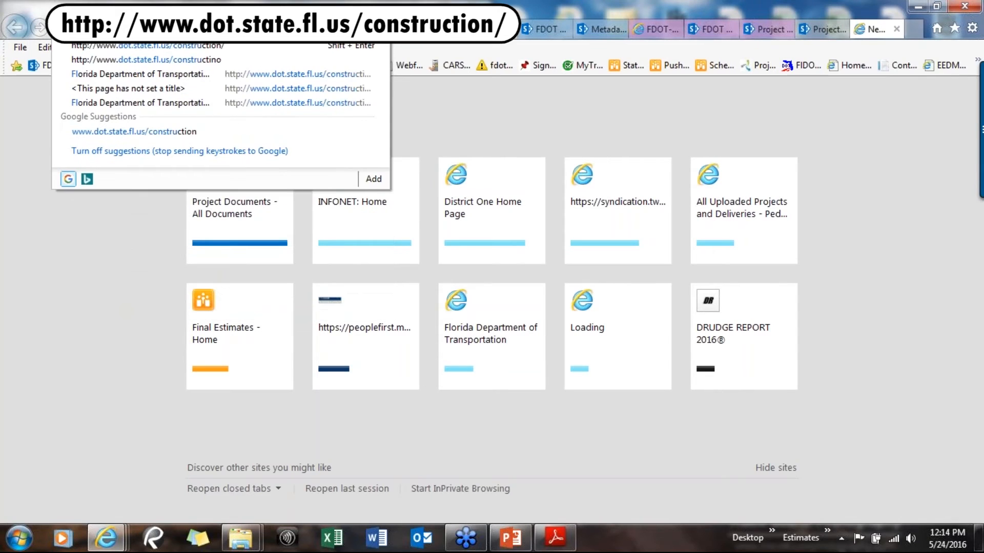
text(ction)
key(Return)
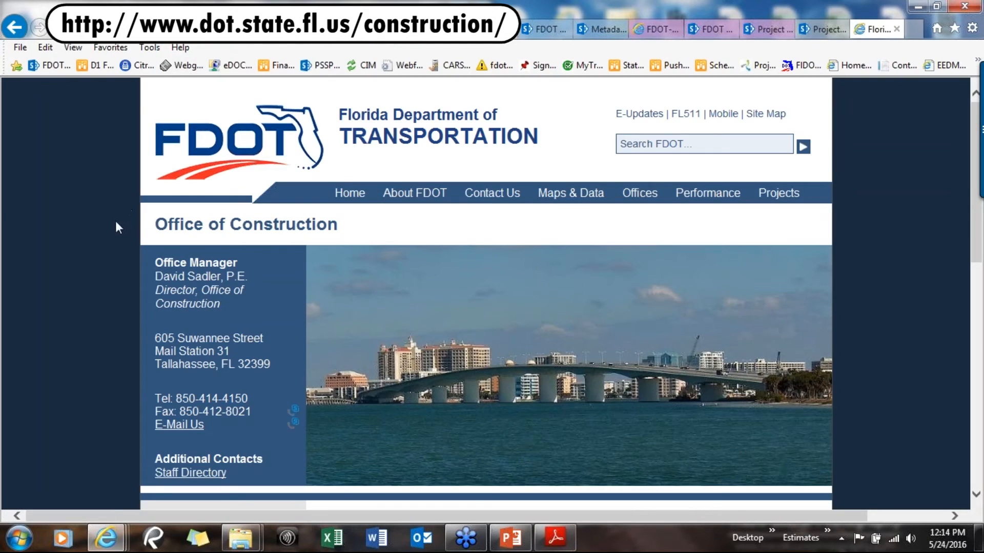
Navigate through Programs & Services to the Project Solve page under e-Construction
scroll(116, 222, down, 5)
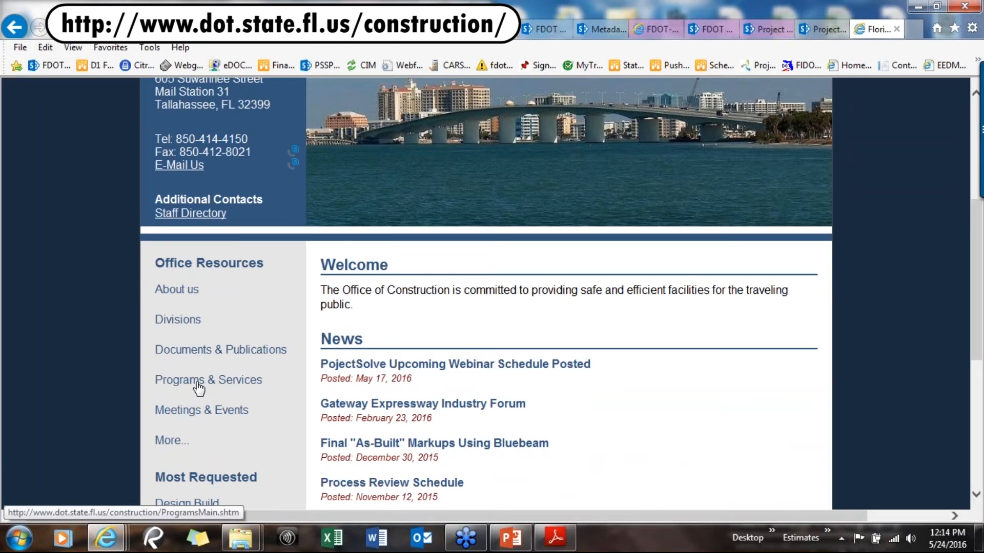
click(198, 384)
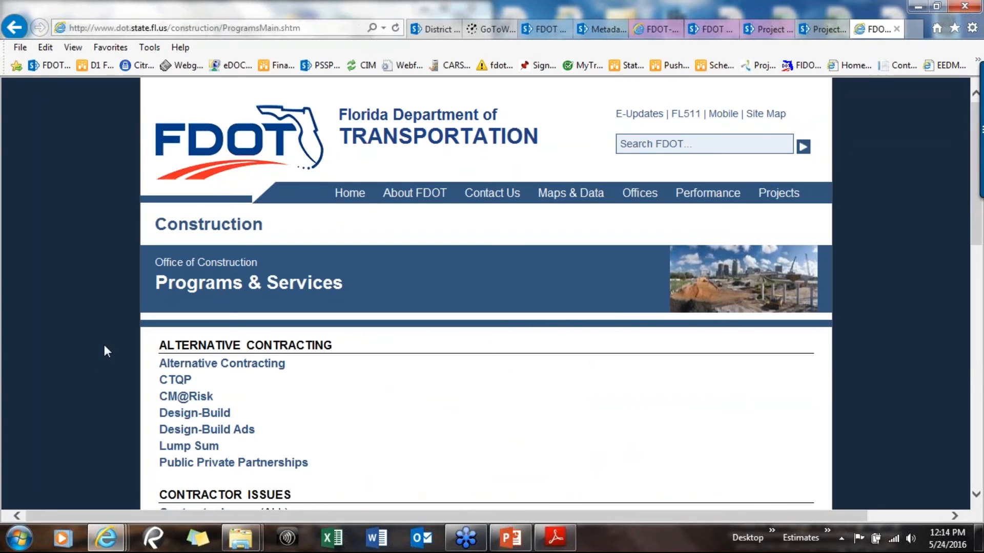
scroll(104, 349, down, 7)
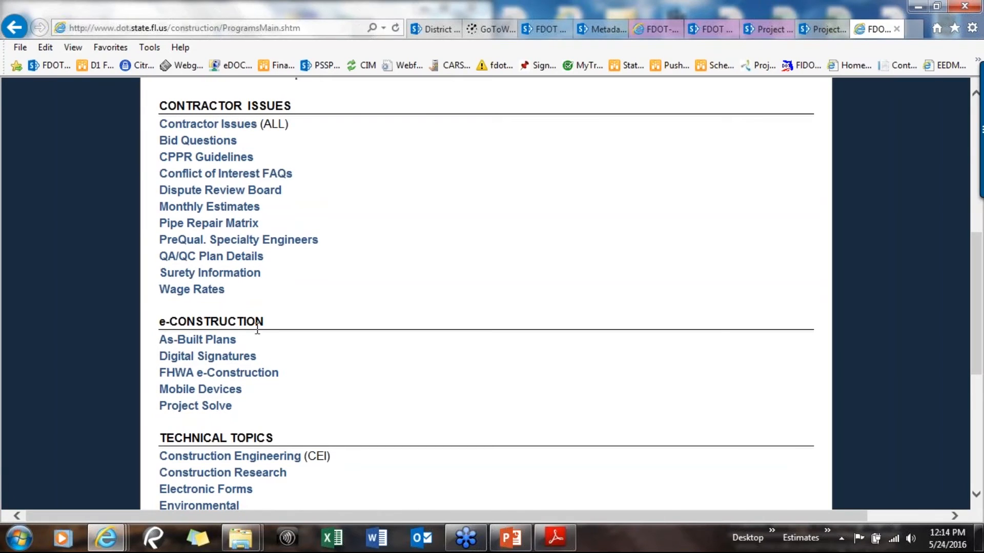
click(192, 412)
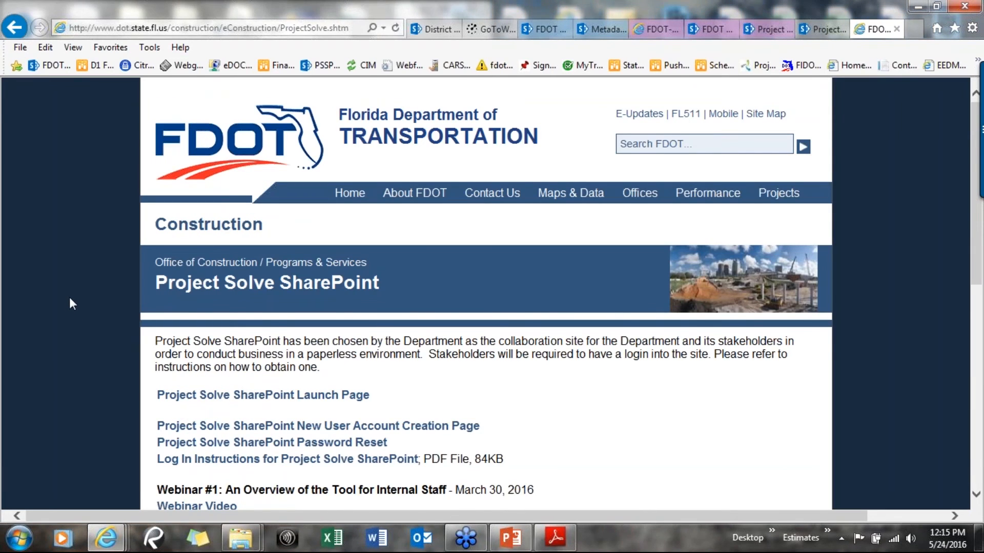
Open the Project Solve SharePoint Launch Page
scroll(69, 297, down, 2)
scroll(67, 297, down, 1)
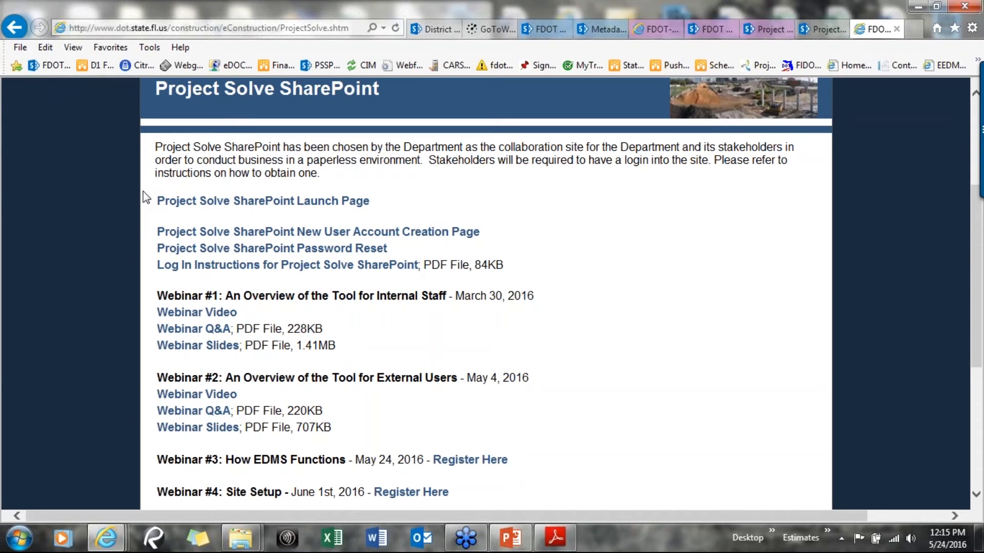
click(175, 208)
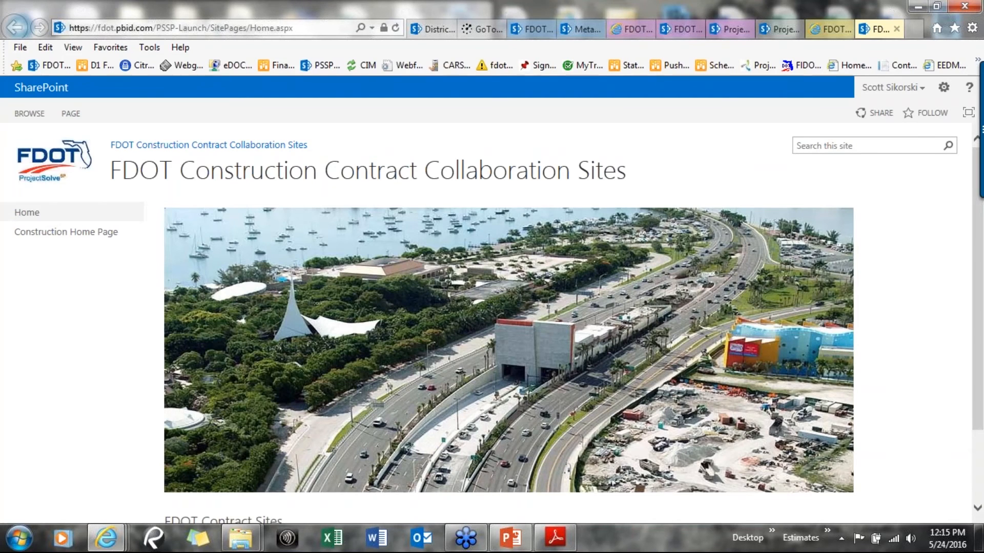
Expand the district 01 group in the FDOT Contract Sites list
scroll(154, 292, down, 2)
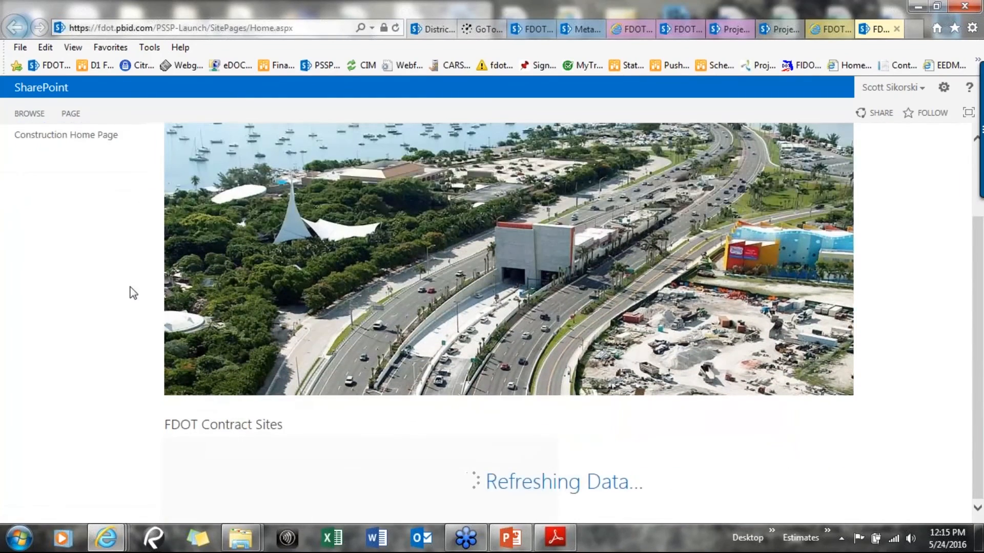
scroll(134, 294, down, 1)
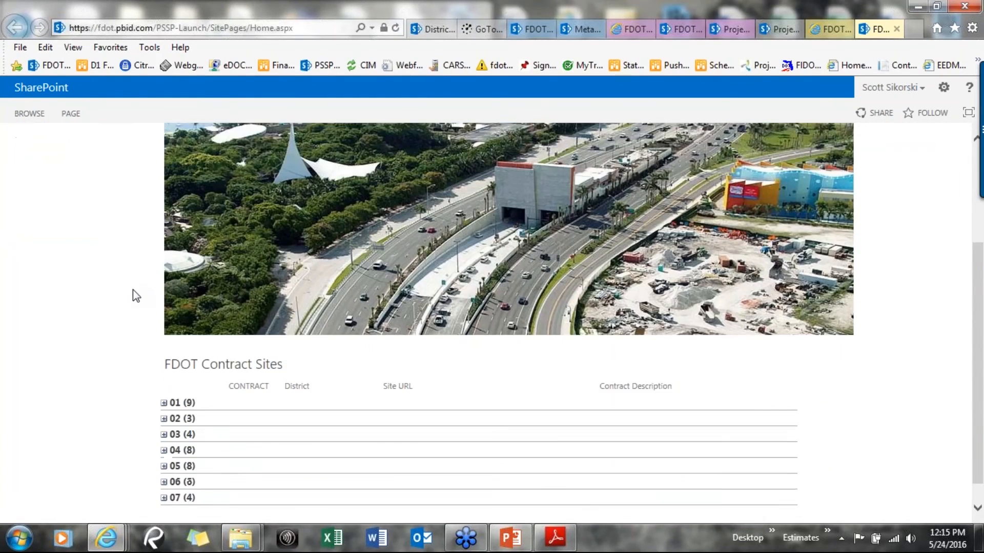
scroll(133, 290, down, 1)
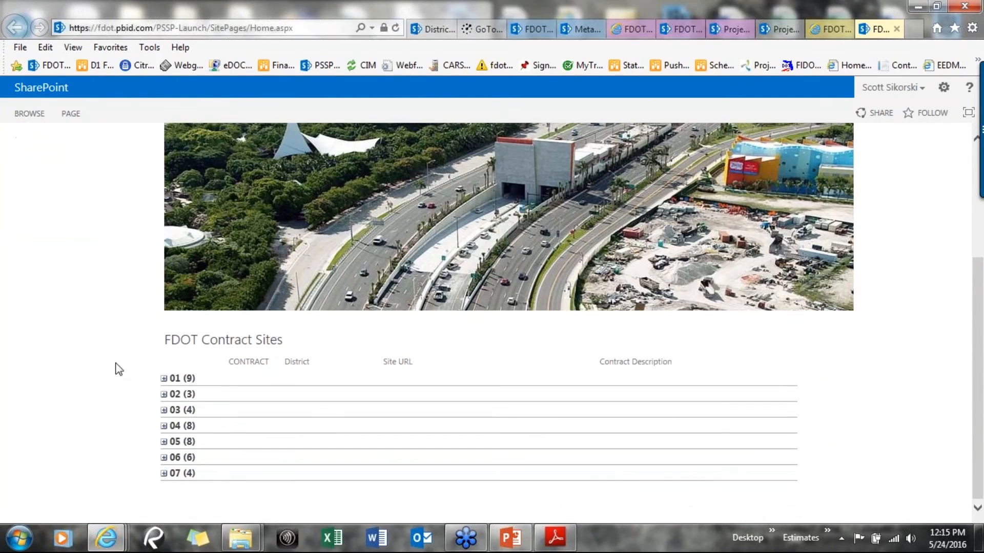
click(164, 379)
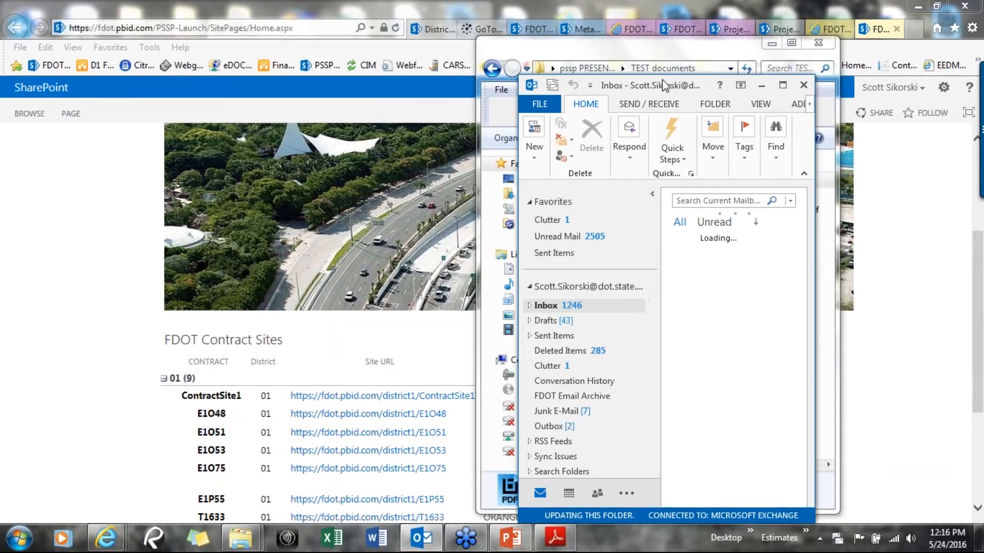
Save the Letting Date Change for Proposal T7385 email from Outlook into the TEST documents folder
drag(673, 82, 188, 32)
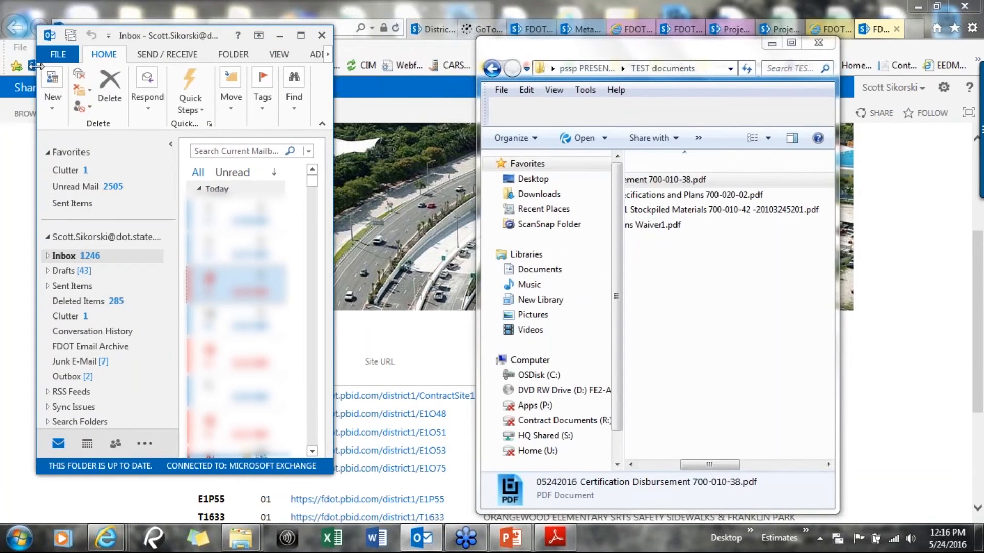
drag(37, 64, 1, 64)
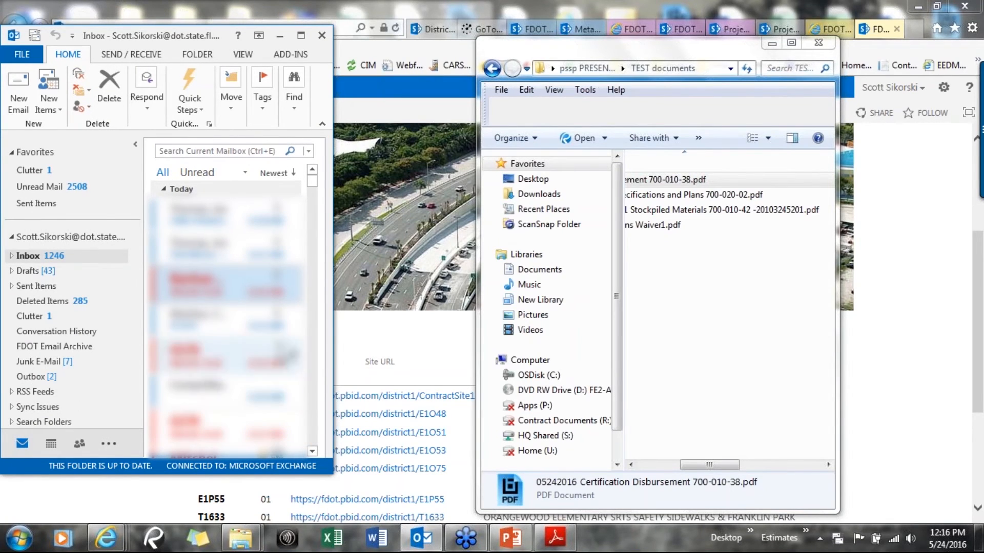
drag(336, 331, 427, 333)
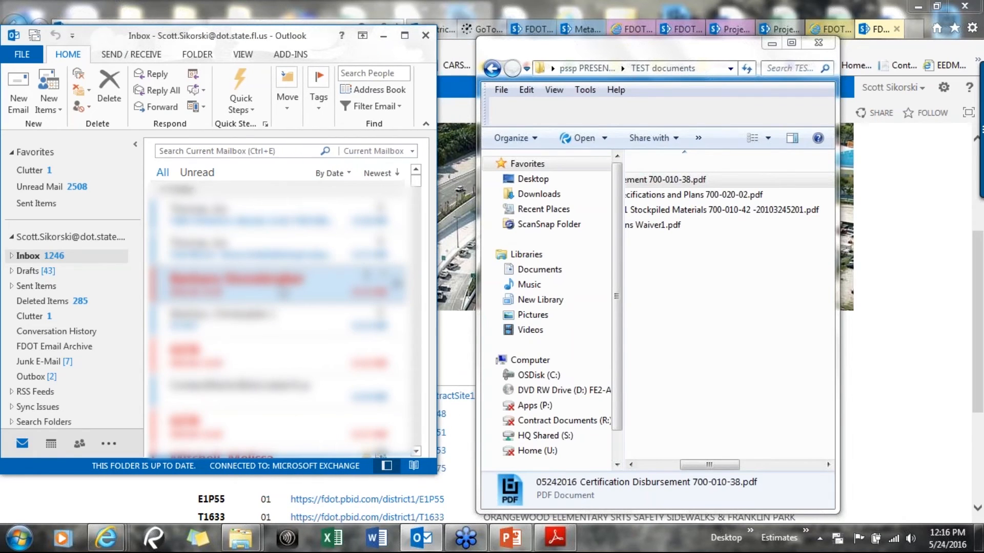
scroll(283, 294, down, 3)
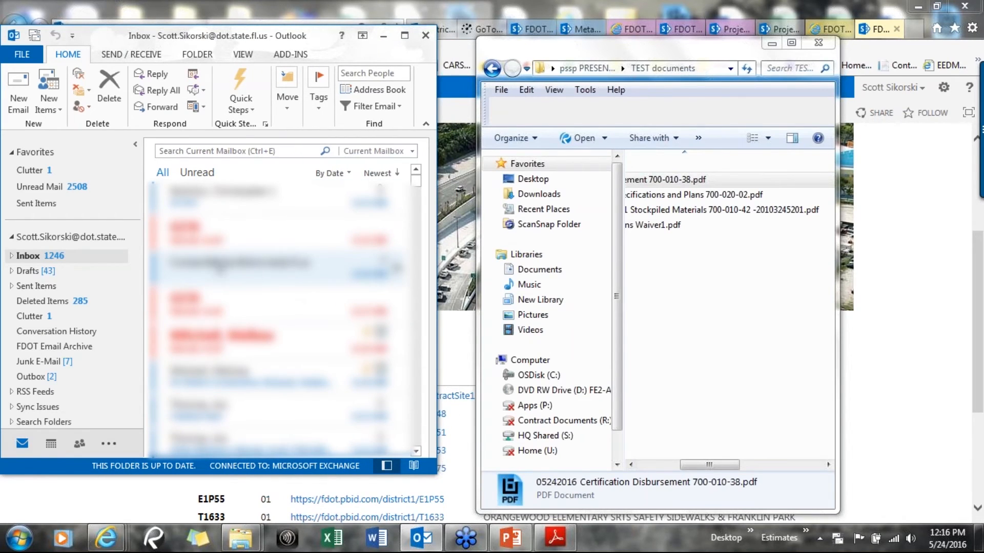
click(175, 275)
drag(177, 275, 693, 346)
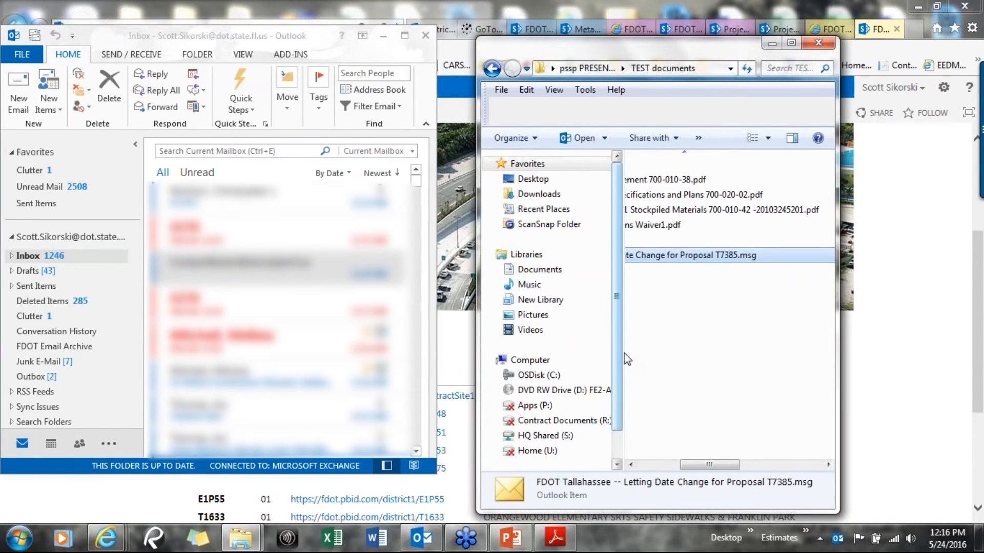
drag(621, 353, 503, 363)
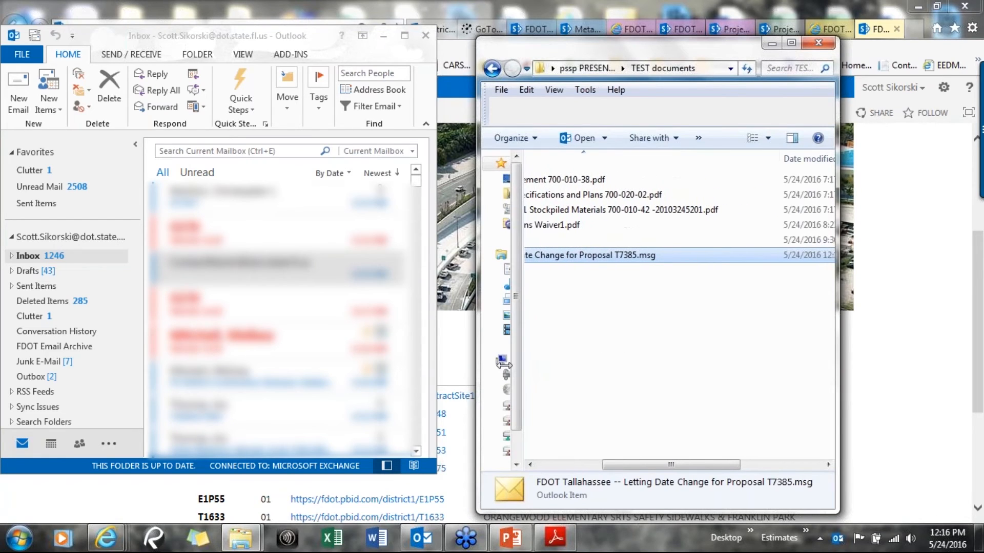
drag(721, 462, 656, 465)
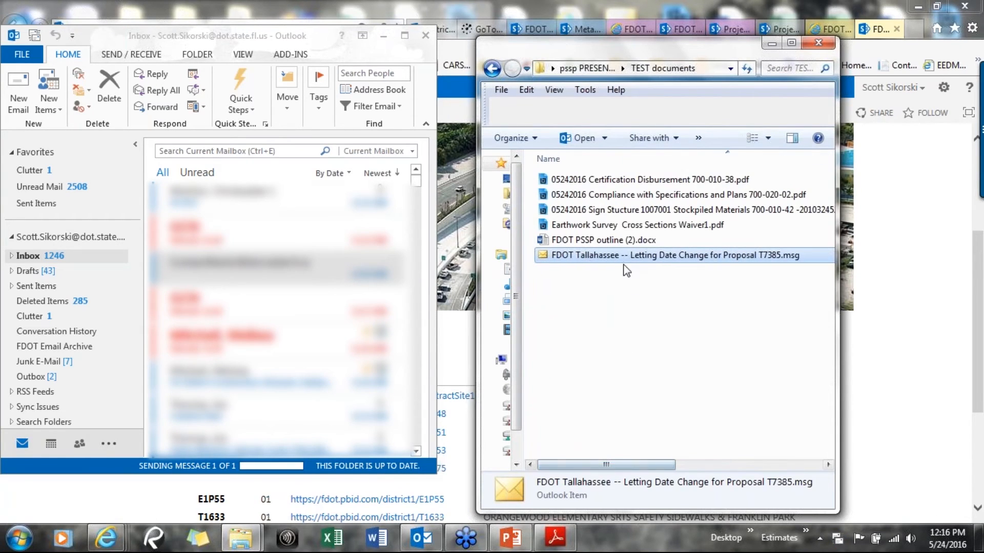
Open the E1P55 contract site from the district 01 contract list
drag(670, 57, 280, 65)
click(783, 357)
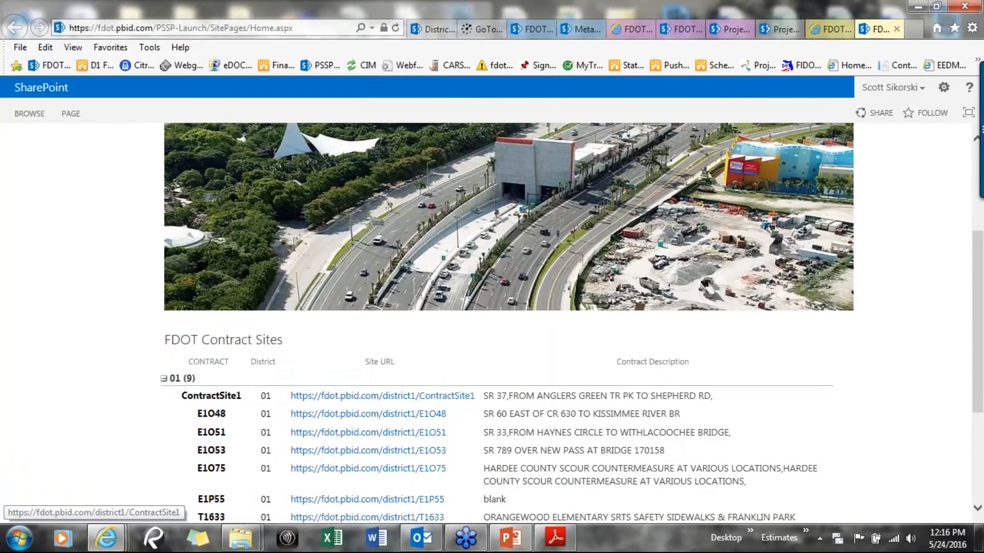
scroll(314, 479, down, 2)
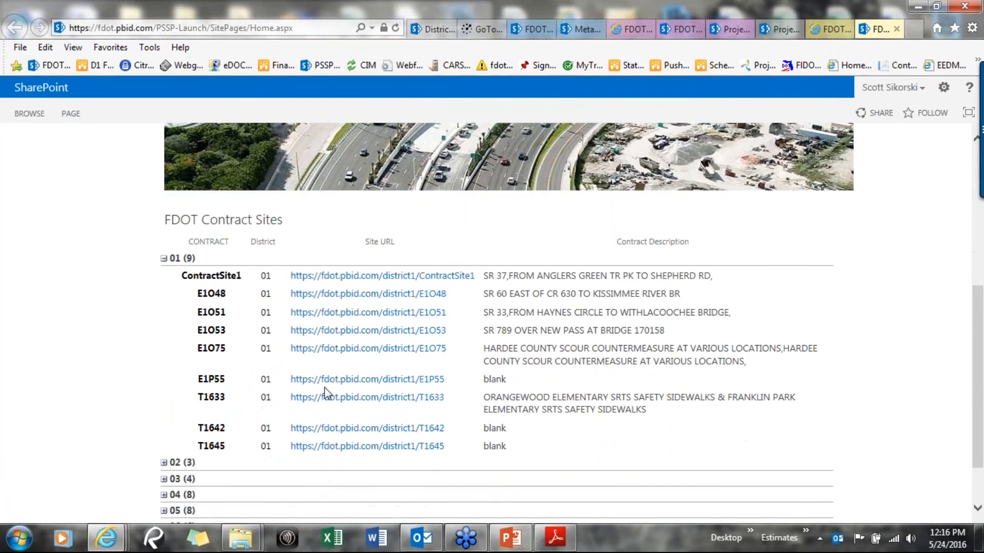
click(338, 381)
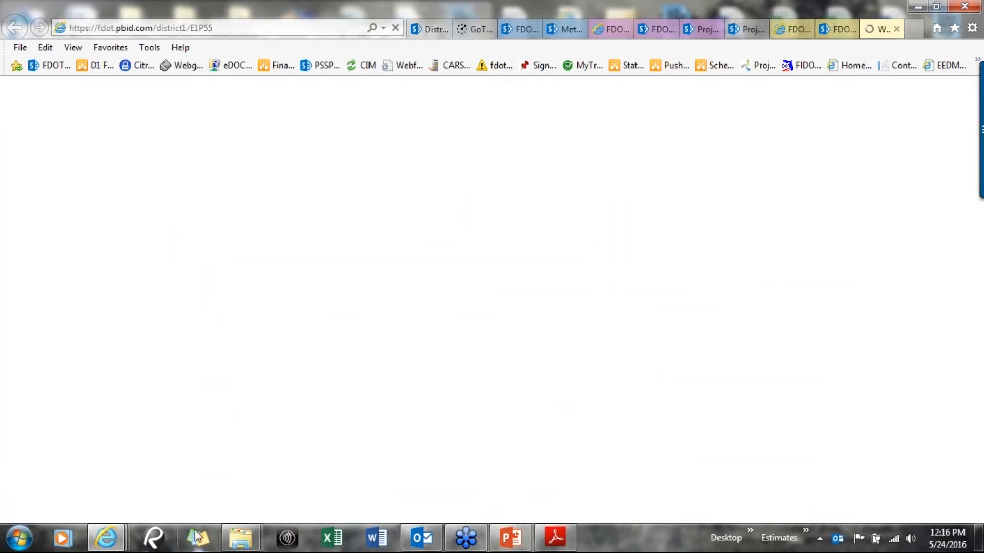
Open the Project Documents library on the E1P55 site
click(240, 540)
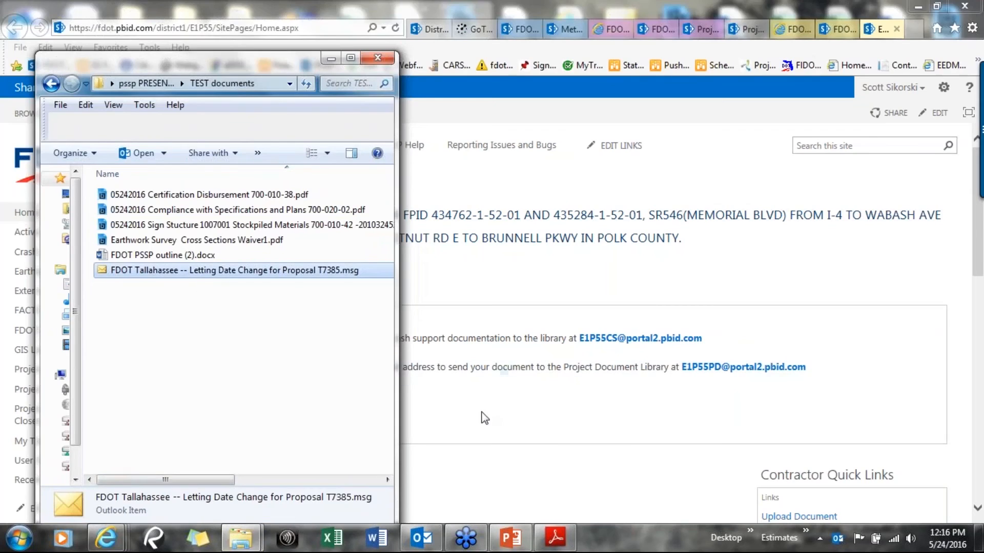
click(248, 498)
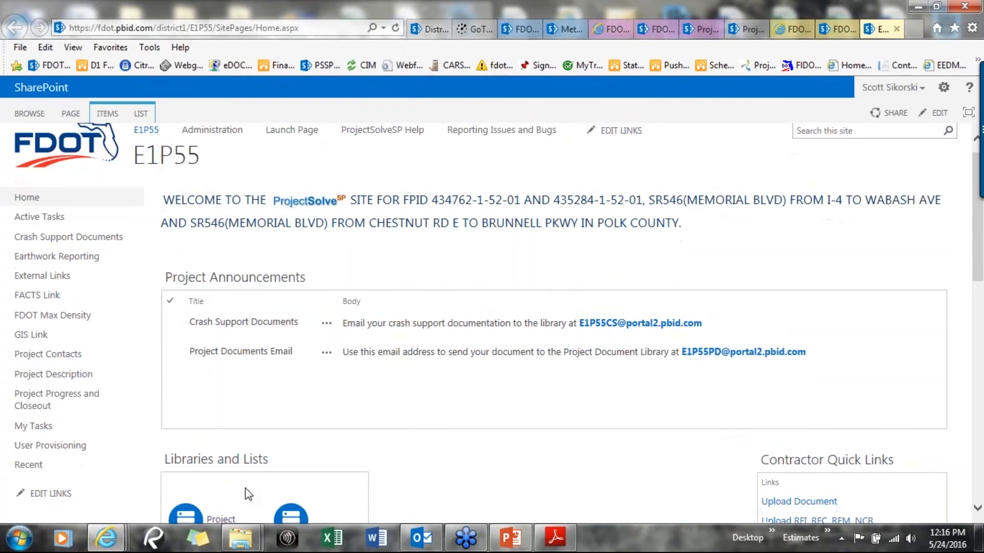
scroll(248, 494, down, 2)
click(218, 413)
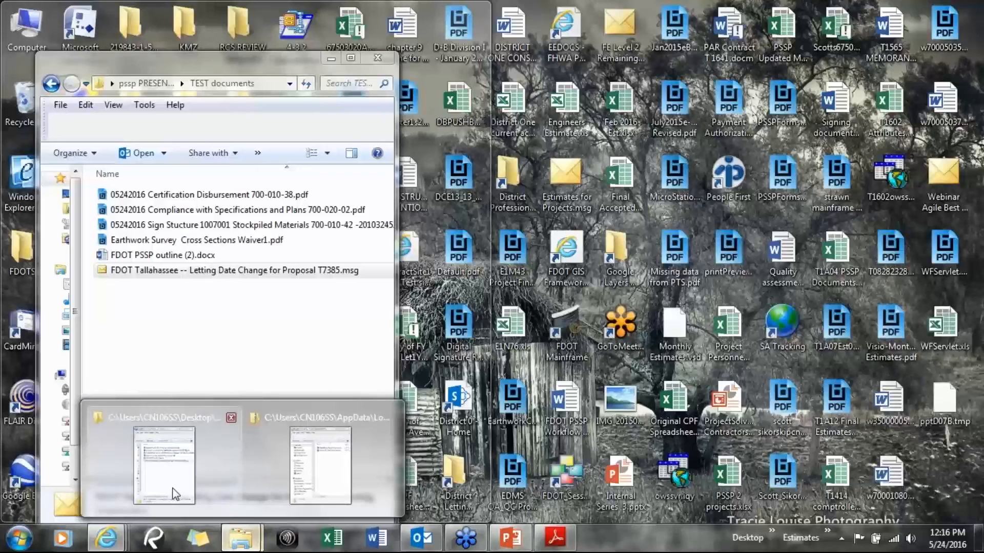
Drag the FDOT Tallahassee -- Letting Date Change for Proposal T7385.msg file into the Project Documents library, then close the folder window
click(174, 492)
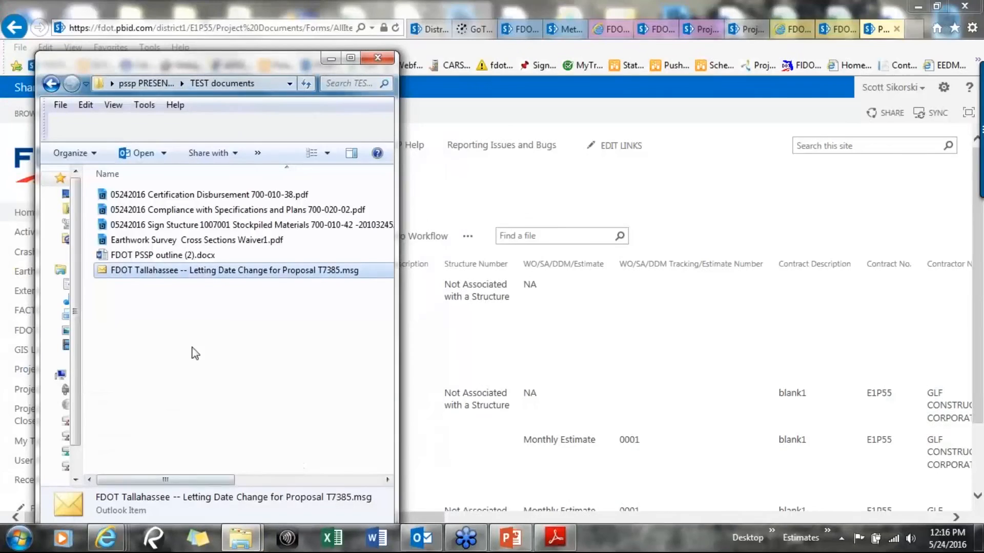
drag(164, 272, 490, 264)
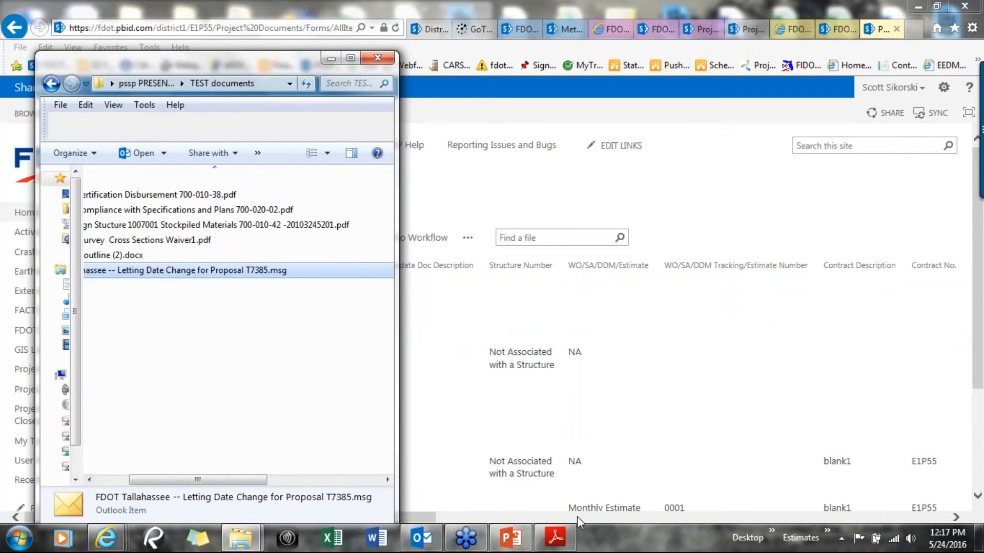
click(331, 58)
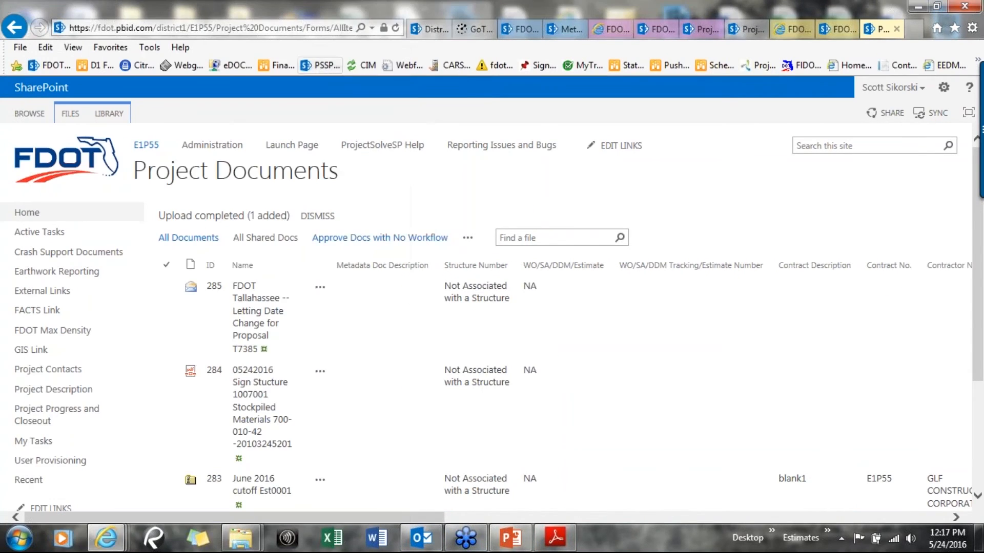